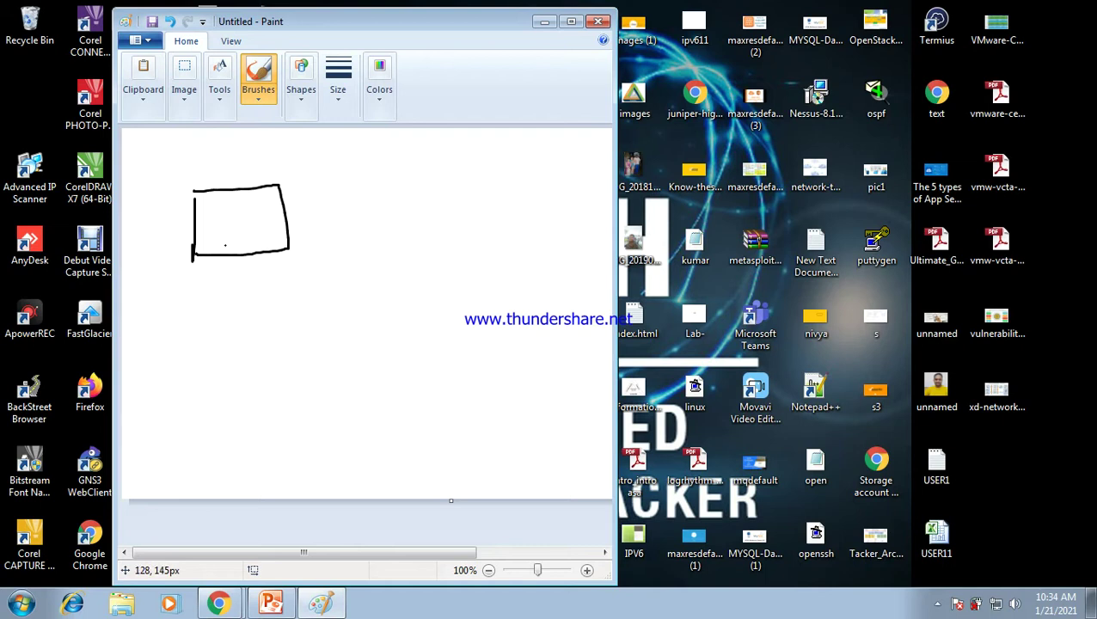
Sketch a box labelled VM and a second box marked with a 5 and an A-like symbol
{"action": "mouse_move", "coordinate": [217, 224]}
{"action": "left_mouse_down"}
{"action": "mouse_move", "coordinate": [225, 236]}
{"action": "mouse_move", "coordinate": [248, 216]}
{"action": "left_mouse_up"}
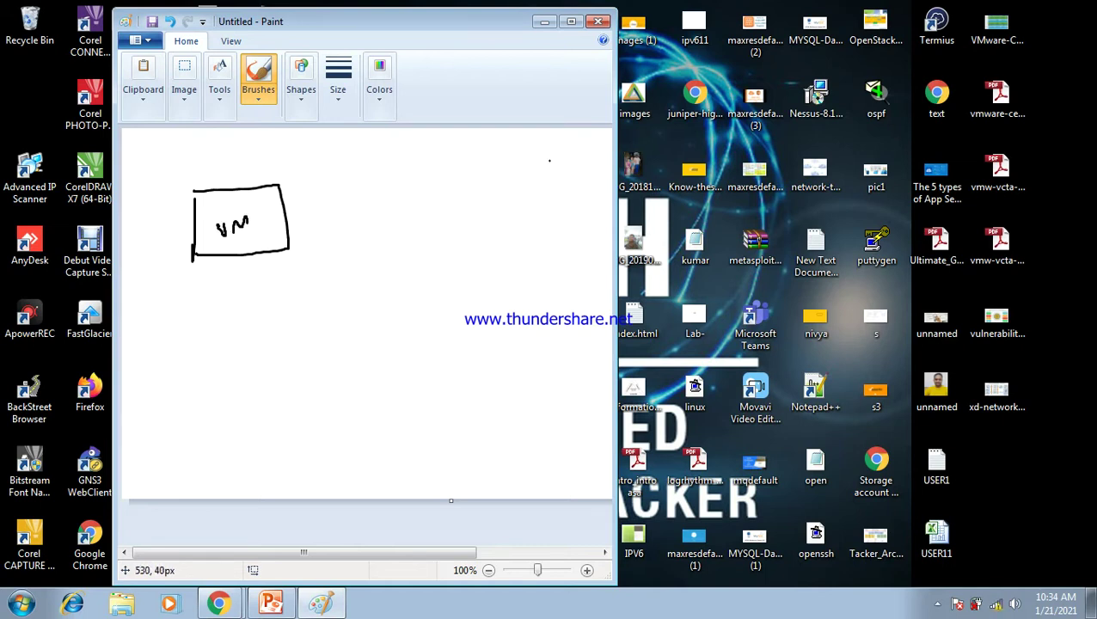
{"action": "left_click_drag", "start_coordinate": [446, 158], "coordinate": [452, 211]}
{"action": "mouse_move", "coordinate": [445, 158]}
{"action": "left_mouse_down"}
{"action": "mouse_move", "coordinate": [507, 168]}
{"action": "mouse_move", "coordinate": [441, 225]}
{"action": "left_mouse_up"}
{"action": "left_click_drag", "start_coordinate": [477, 178], "coordinate": [478, 189]}
{"action": "mouse_move", "coordinate": [467, 233]}
{"action": "left_mouse_down"}
{"action": "mouse_move", "coordinate": [477, 208]}
{"action": "mouse_move", "coordinate": [568, 173]}
{"action": "left_mouse_up"}
Add an arrow, a long connecting curve and a connector line, then minimize Paint
{"action": "left_click", "coordinate": [534, 192]}
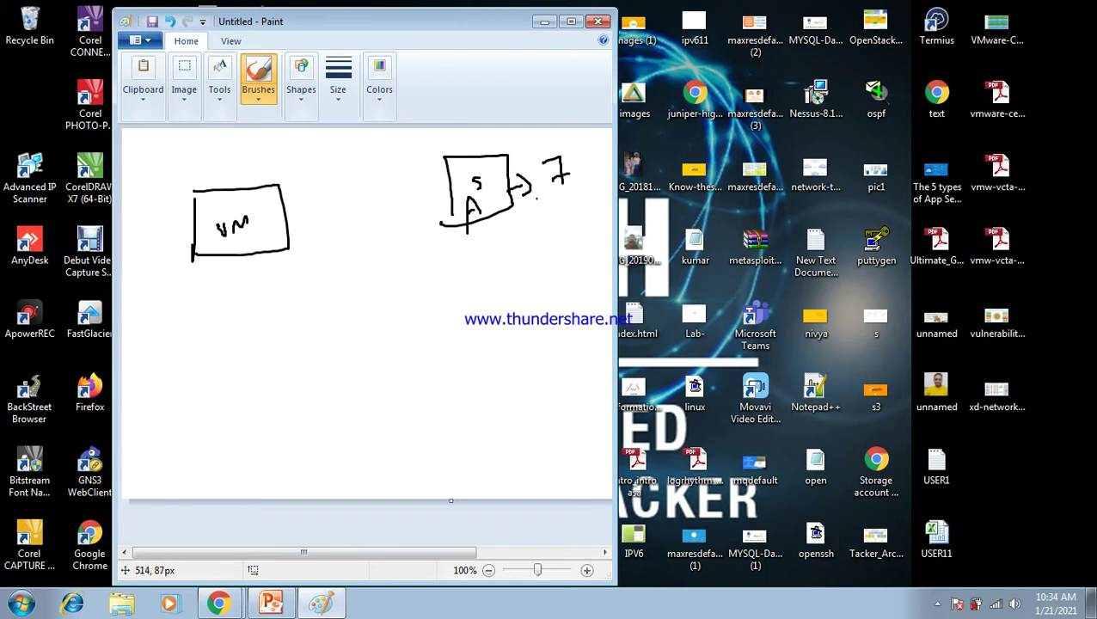
{"action": "mouse_move", "coordinate": [567, 178]}
{"action": "left_mouse_down"}
{"action": "mouse_move", "coordinate": [567, 207]}
{"action": "mouse_move", "coordinate": [406, 275]}
{"action": "mouse_move", "coordinate": [272, 246]}
{"action": "mouse_move", "coordinate": [309, 247]}
{"action": "left_mouse_up"}
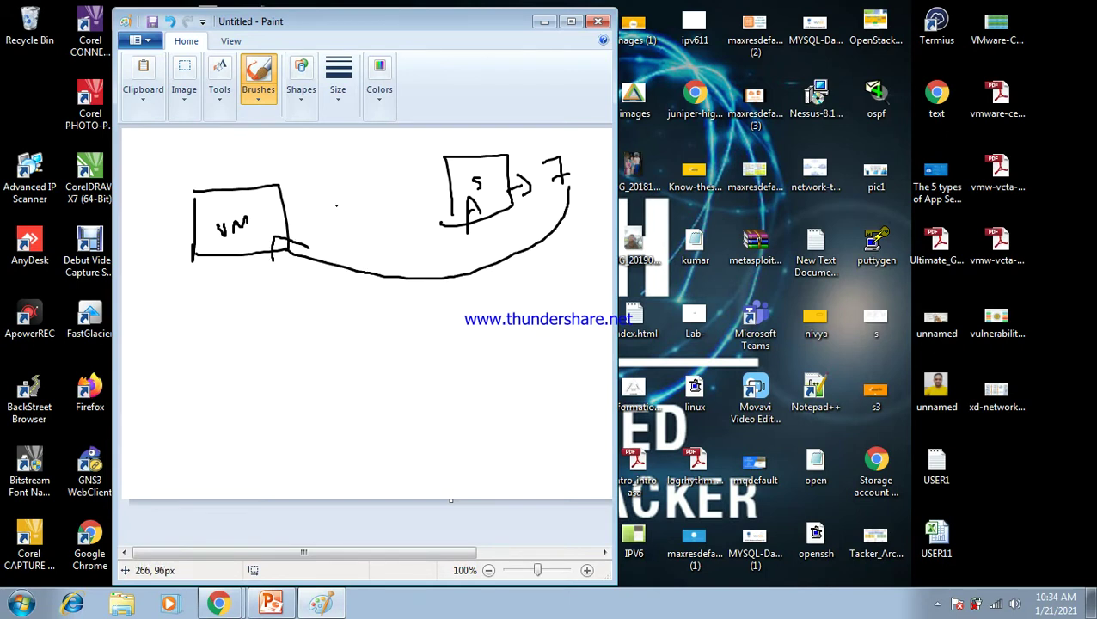
{"action": "mouse_move", "coordinate": [273, 207]}
{"action": "left_mouse_down"}
{"action": "mouse_move", "coordinate": [312, 205]}
{"action": "mouse_move", "coordinate": [311, 196]}
{"action": "mouse_move", "coordinate": [312, 216]}
{"action": "mouse_move", "coordinate": [339, 215]}
{"action": "mouse_move", "coordinate": [344, 181]}
{"action": "mouse_move", "coordinate": [389, 207]}
{"action": "mouse_move", "coordinate": [330, 215]}
{"action": "mouse_move", "coordinate": [447, 258]}
{"action": "mouse_move", "coordinate": [575, 215]}
{"action": "mouse_move", "coordinate": [580, 196]}
{"action": "mouse_move", "coordinate": [593, 204]}
{"action": "left_mouse_up"}
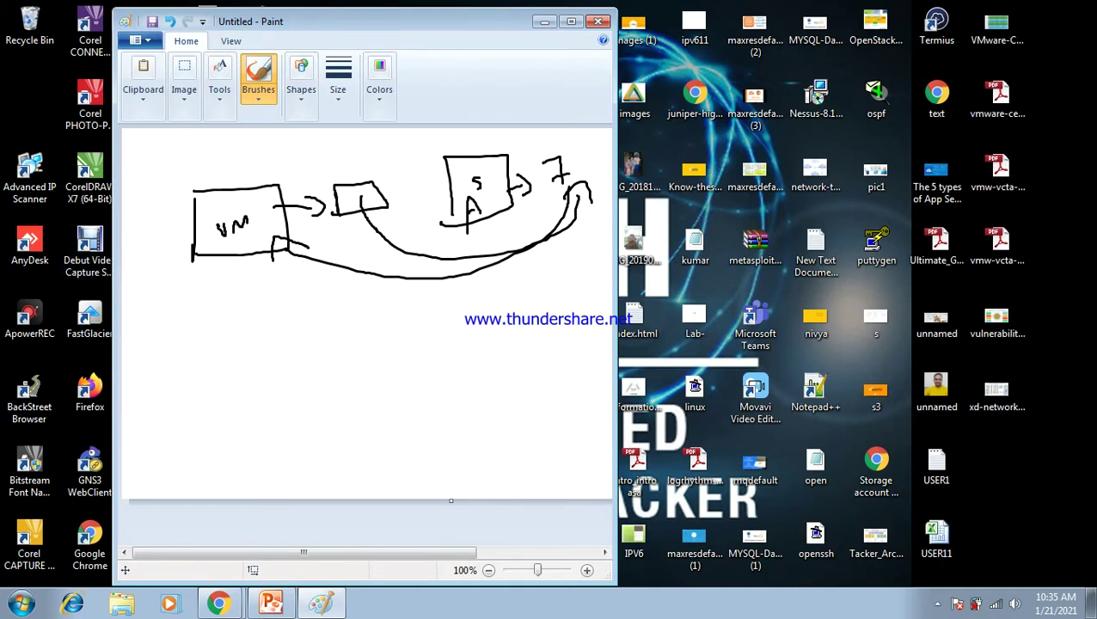
{"action": "left_click", "coordinate": [543, 21]}
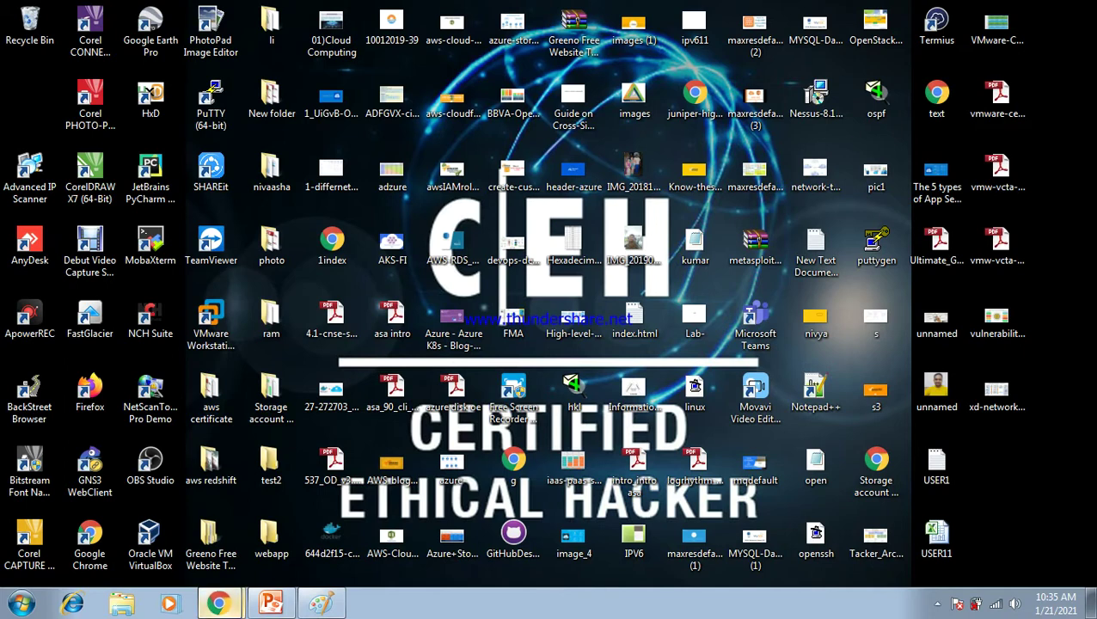
Return to the Azure VM form and enter winfile as the virtual machine name
{"action": "left_click", "coordinate": [218, 604]}
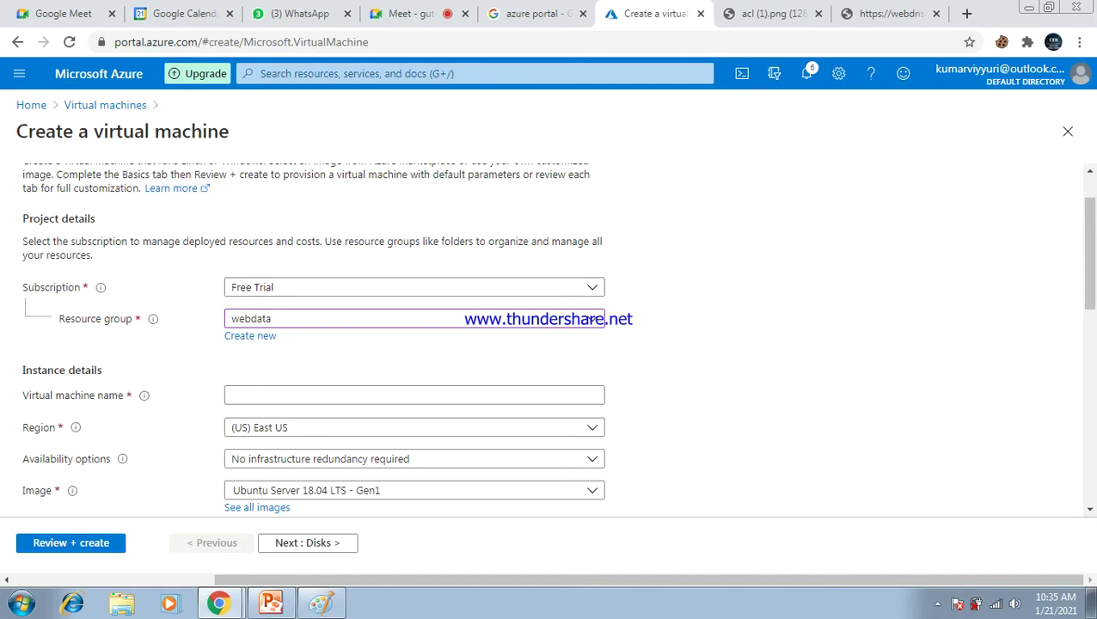
{"action": "scroll", "coordinate": [593, 319], "scroll_direction": "down", "scroll_amount": 2}
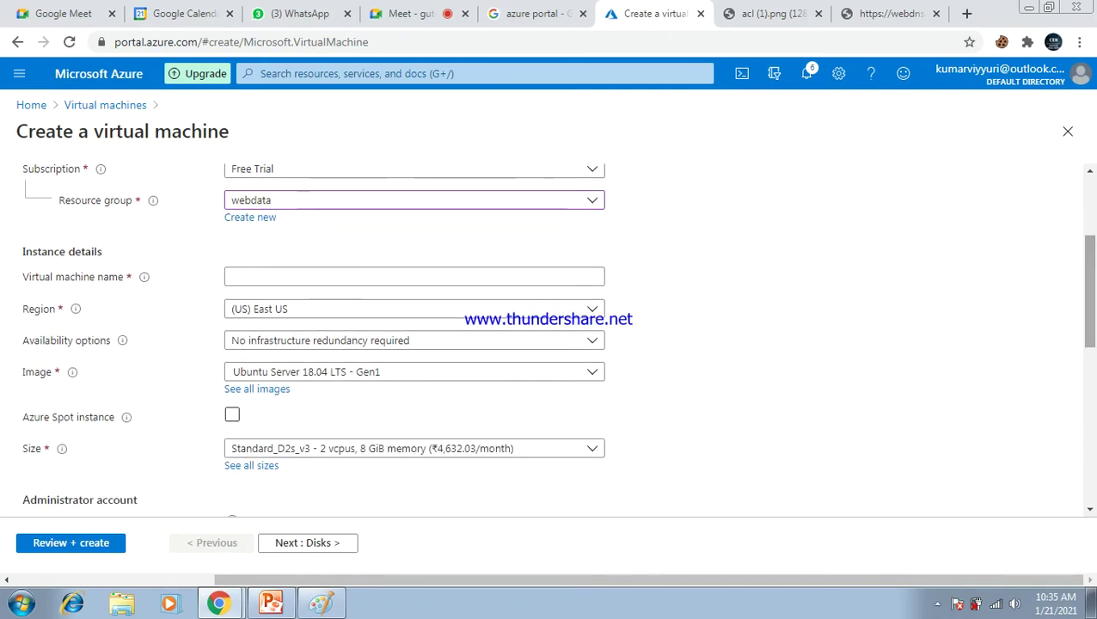
{"action": "left_click", "coordinate": [413, 276]}
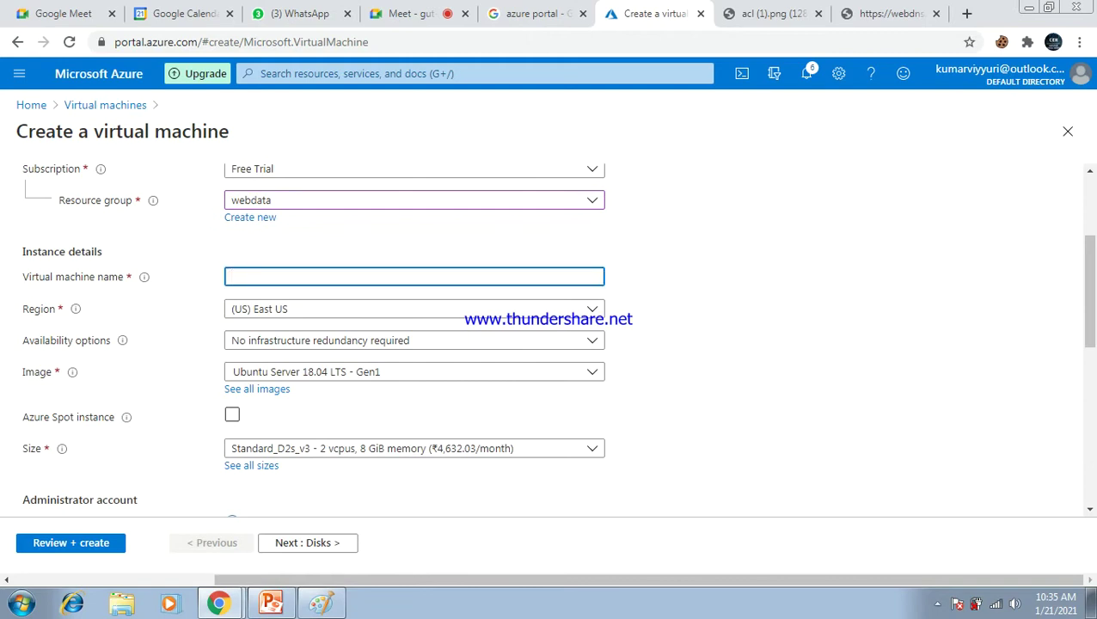
{"action": "type", "text": "Fgj"}
{"action": "key", "text": "BackSpace"}
{"action": "key", "text": "BackSpace"}
{"action": "key", "text": "BackSpace"}
{"action": "type", "text": "e"}
{"action": "key", "text": "BackSpace"}
{"action": "type", "text": "windows"}
{"action": "key", "text": "BackSpace"}
{"action": "key", "text": "BackSpace"}
{"action": "key", "text": "BackSpace"}
{"action": "key", "text": "BackSpace"}
{"action": "key", "text": "BackSpace"}
{"action": "key", "text": "BackSpace"}
{"action": "key", "text": "BackSpace"}
{"action": "type", "text": "win"}
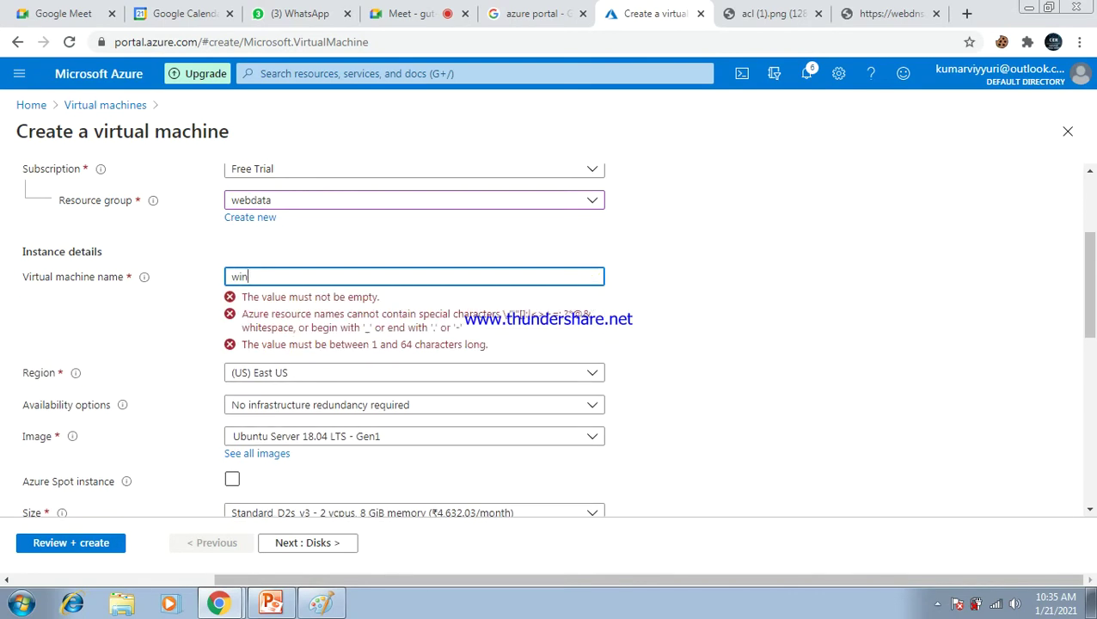
{"action": "type", "text": "file"}
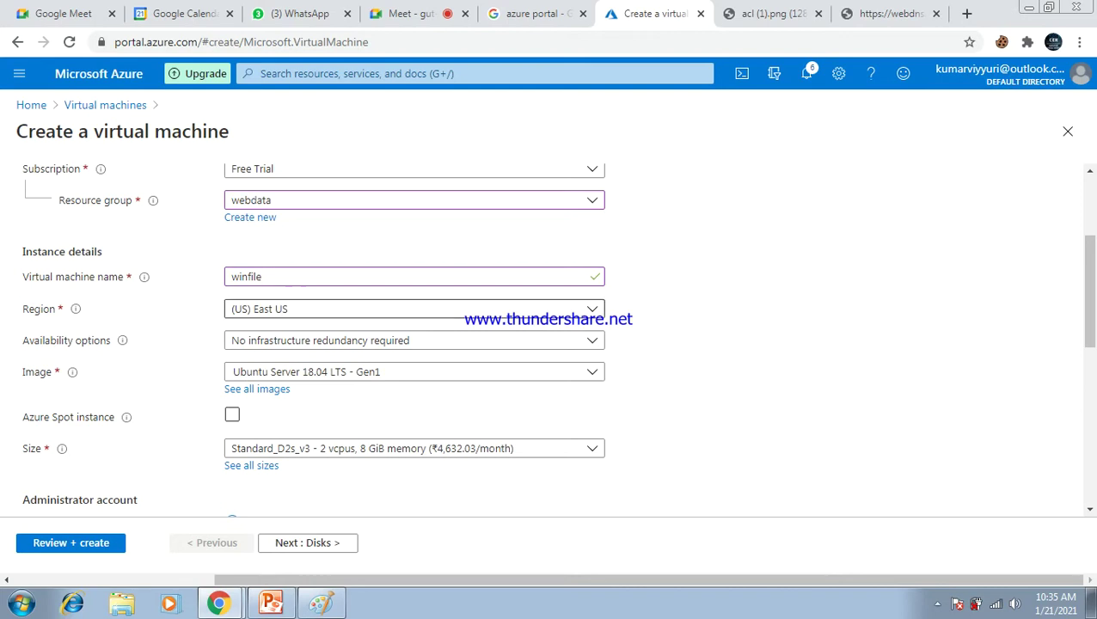
Set the region to (US) East US 2 with availability zone 1
{"action": "left_click", "coordinate": [413, 309]}
{"action": "left_click", "coordinate": [262, 415]}
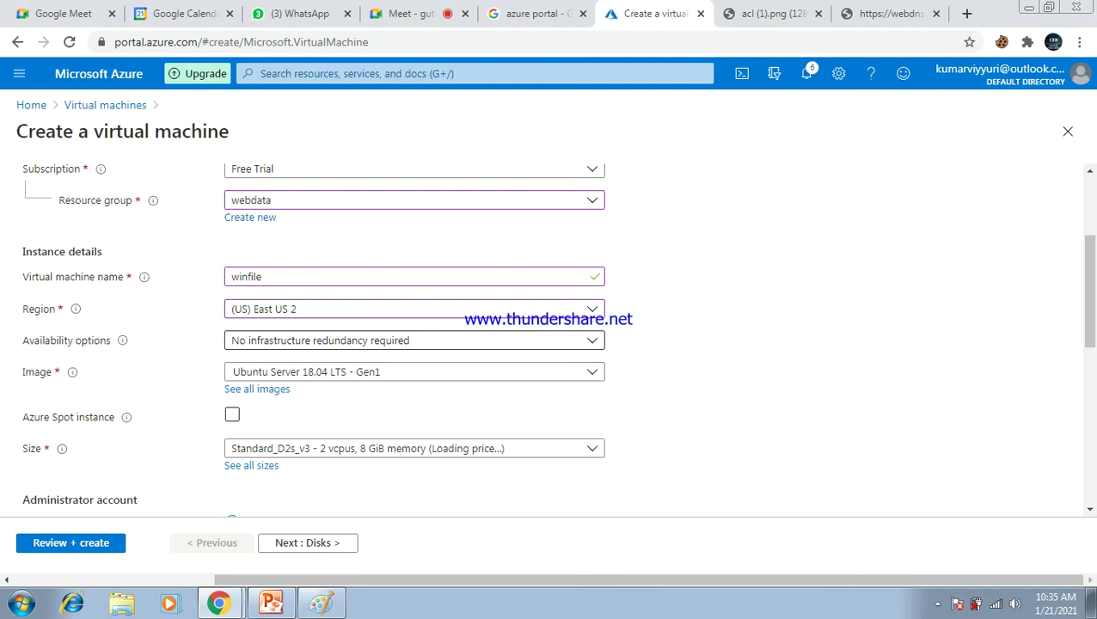
{"action": "left_click", "coordinate": [413, 340]}
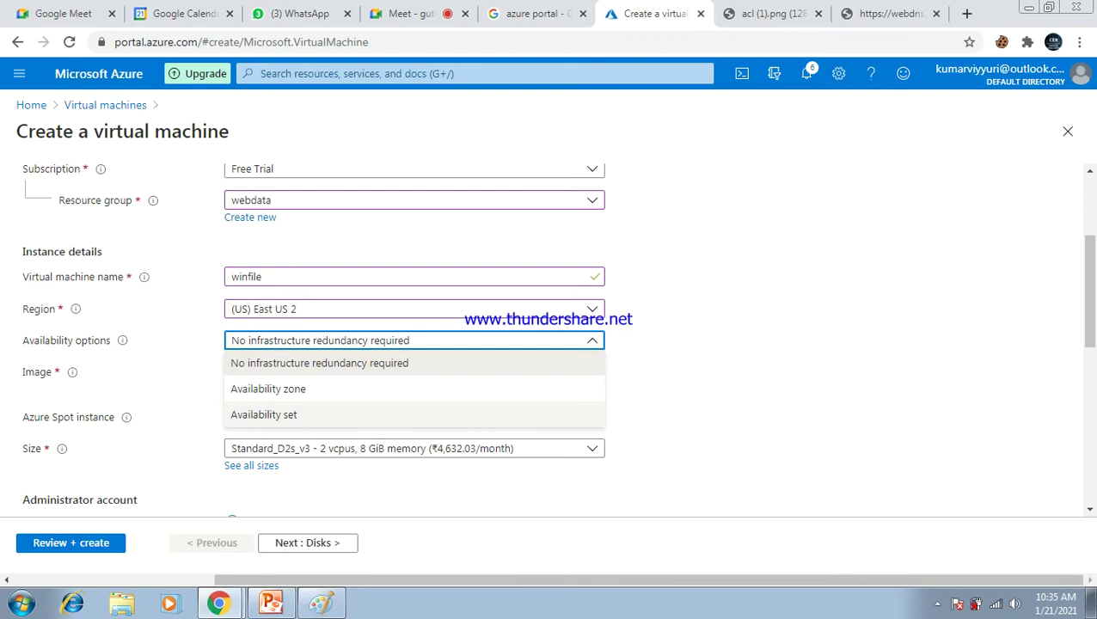
{"action": "left_click", "coordinate": [344, 389]}
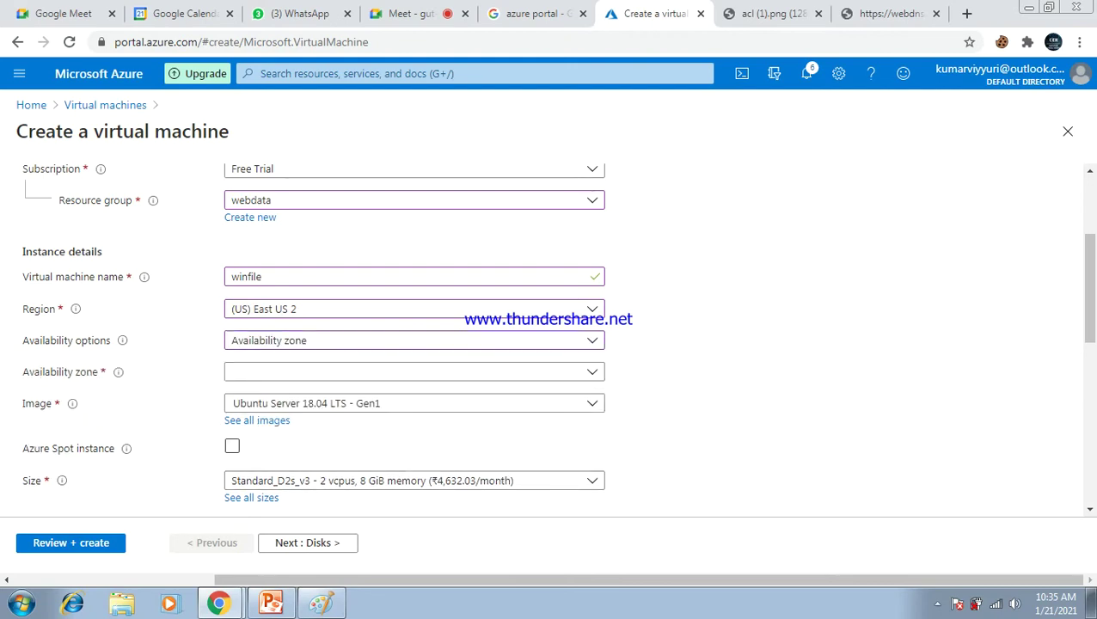
{"action": "left_click", "coordinate": [344, 372]}
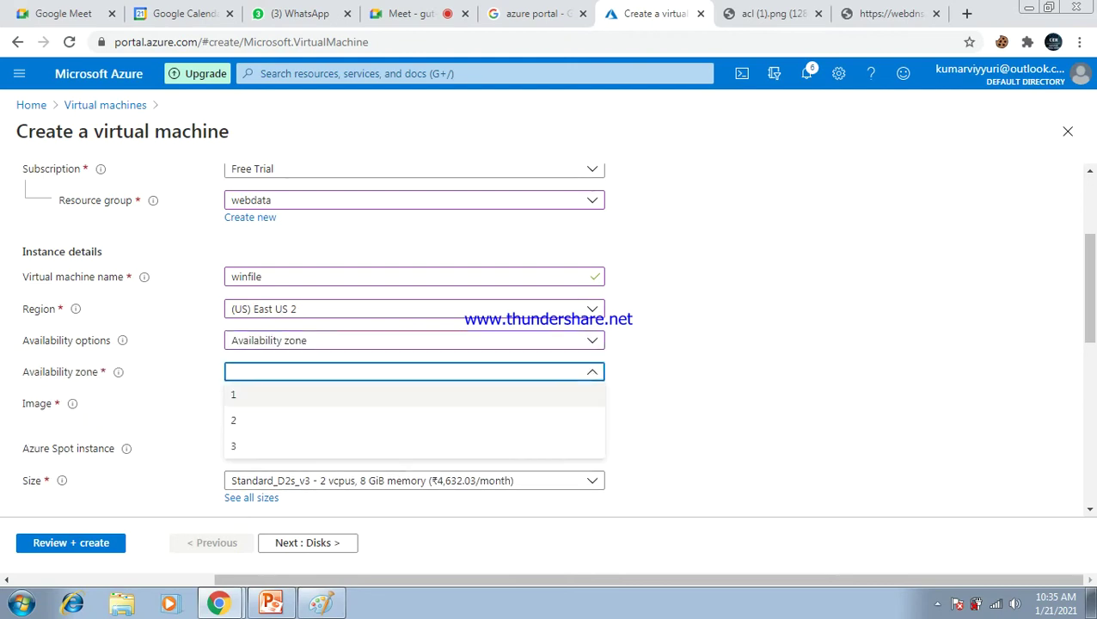
{"action": "key", "text": "Return"}
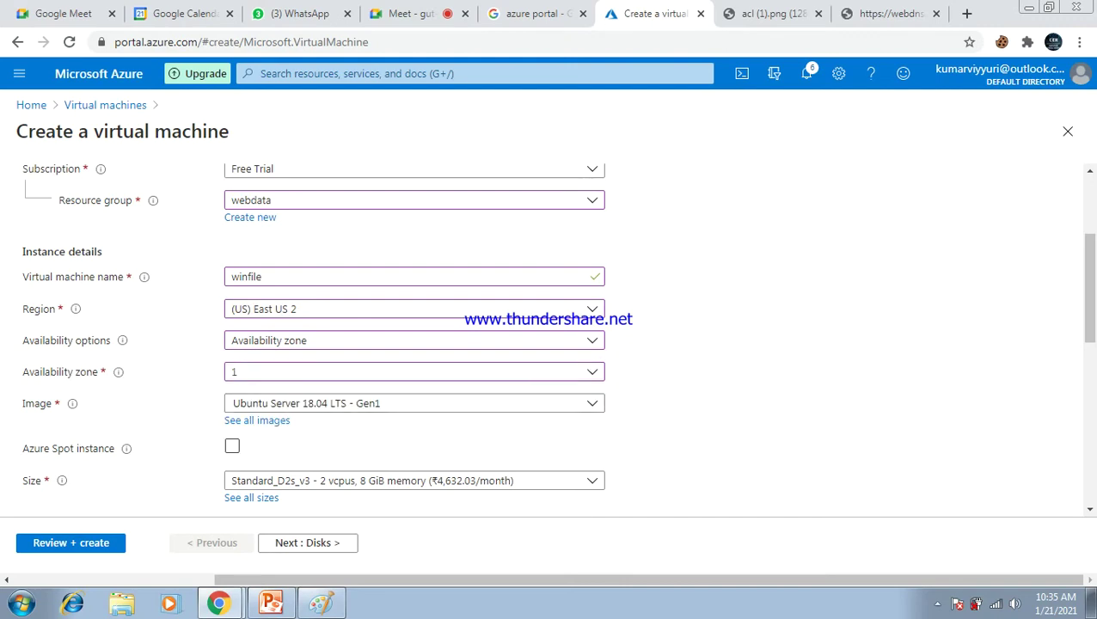
{"action": "scroll", "coordinate": [558, 338], "scroll_direction": "down", "scroll_amount": 3}
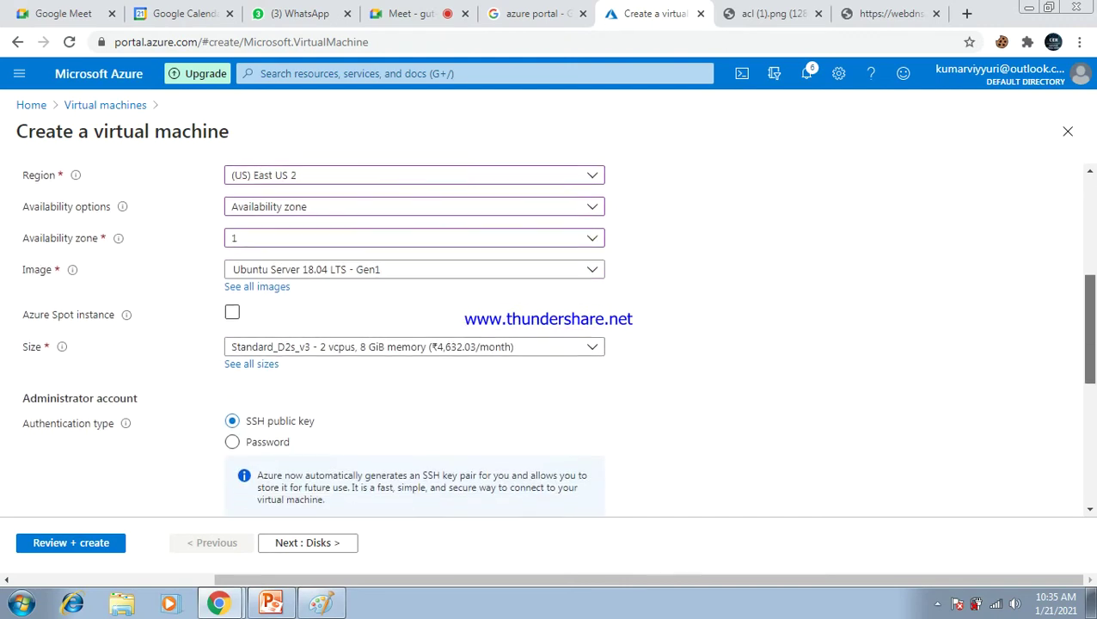
Select the Windows Server 2016 Datacenter - Gen1 image
{"action": "left_click", "coordinate": [413, 262]}
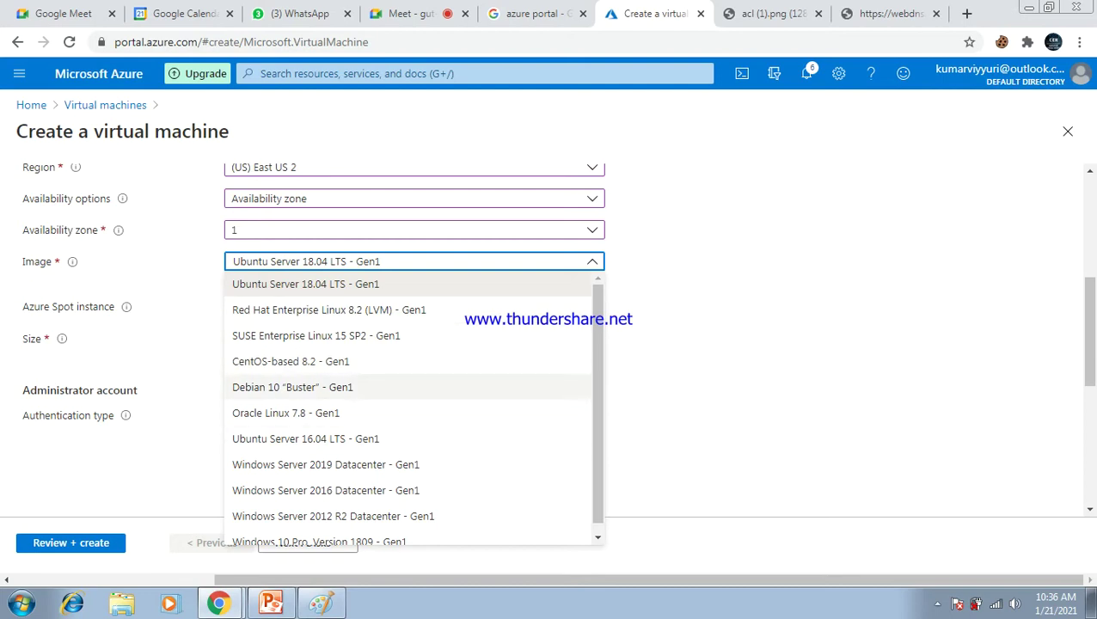
{"action": "scroll", "coordinate": [413, 404], "scroll_direction": "down", "scroll_amount": 1}
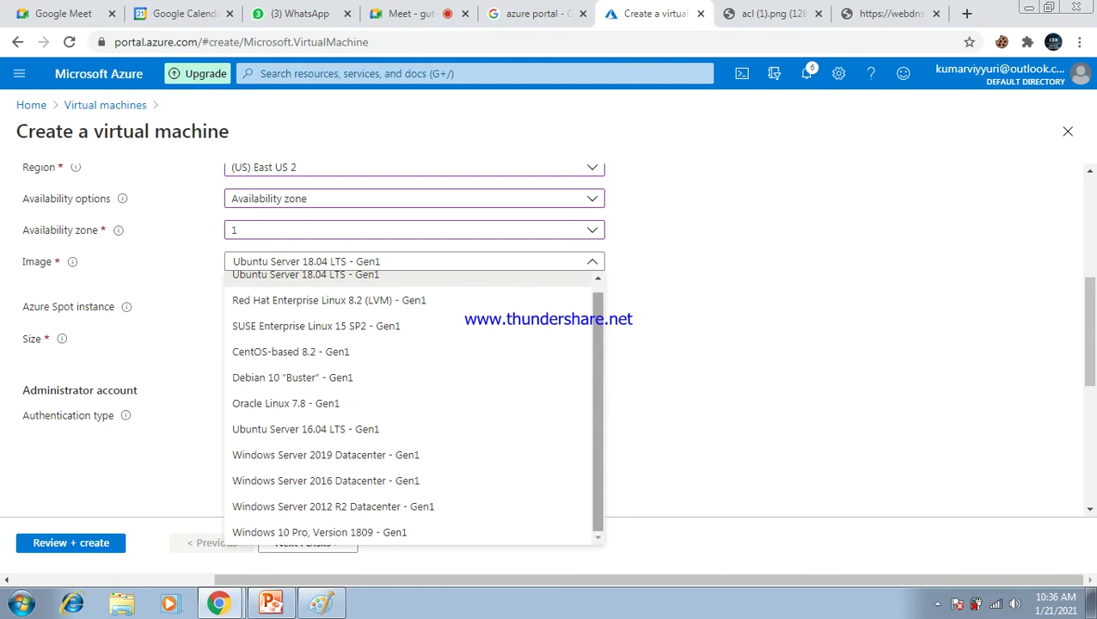
{"action": "scroll", "coordinate": [414, 407], "scroll_direction": "up", "scroll_amount": 1}
{"action": "scroll", "coordinate": [413, 407], "scroll_direction": "down", "scroll_amount": 1}
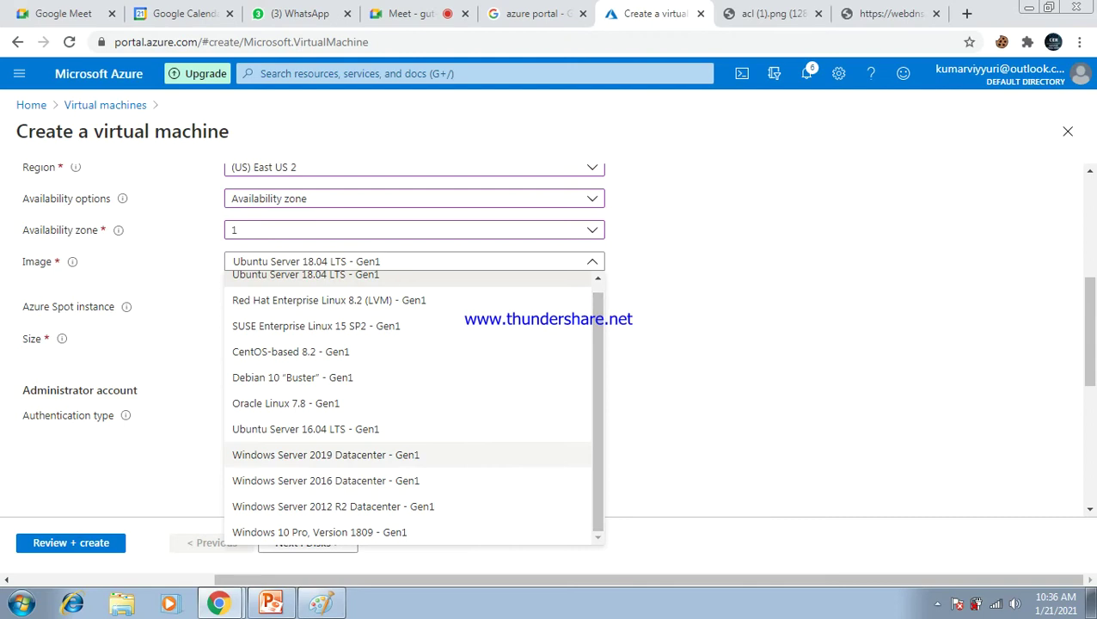
{"action": "left_click", "coordinate": [326, 480]}
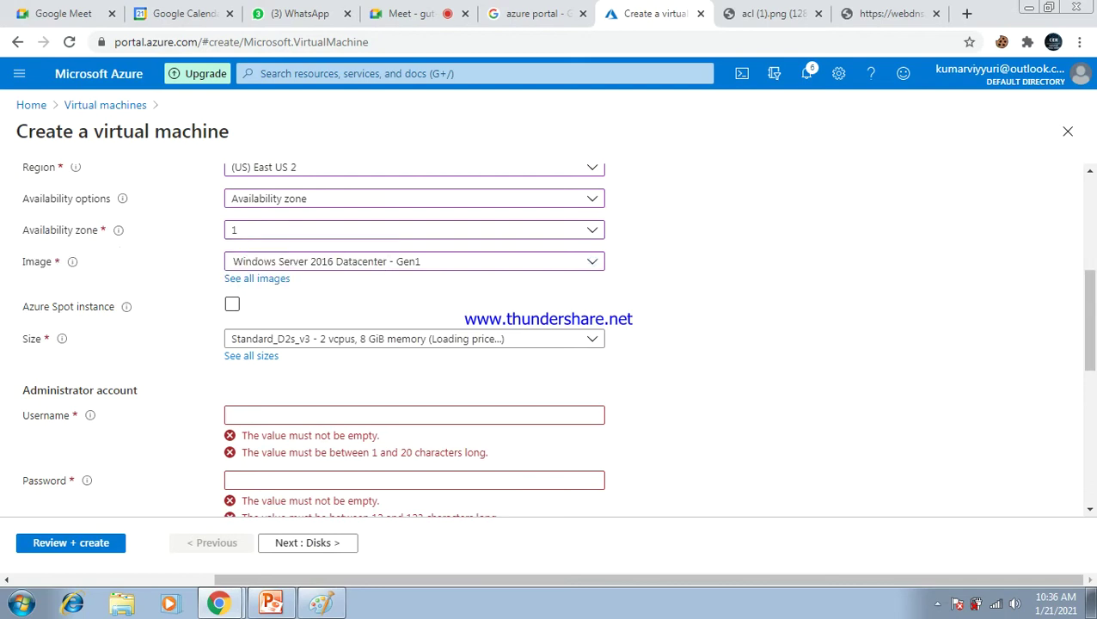
Keep the Standard_D2s_v3 size and review the rest of the form
{"action": "left_click", "coordinate": [413, 339]}
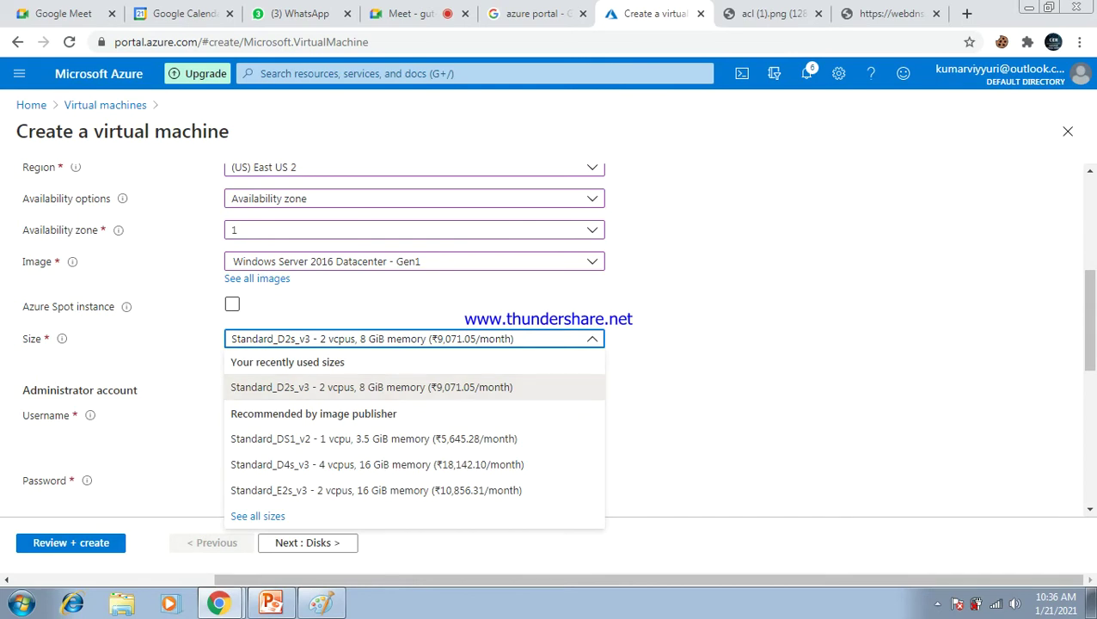
{"action": "key", "text": "Return"}
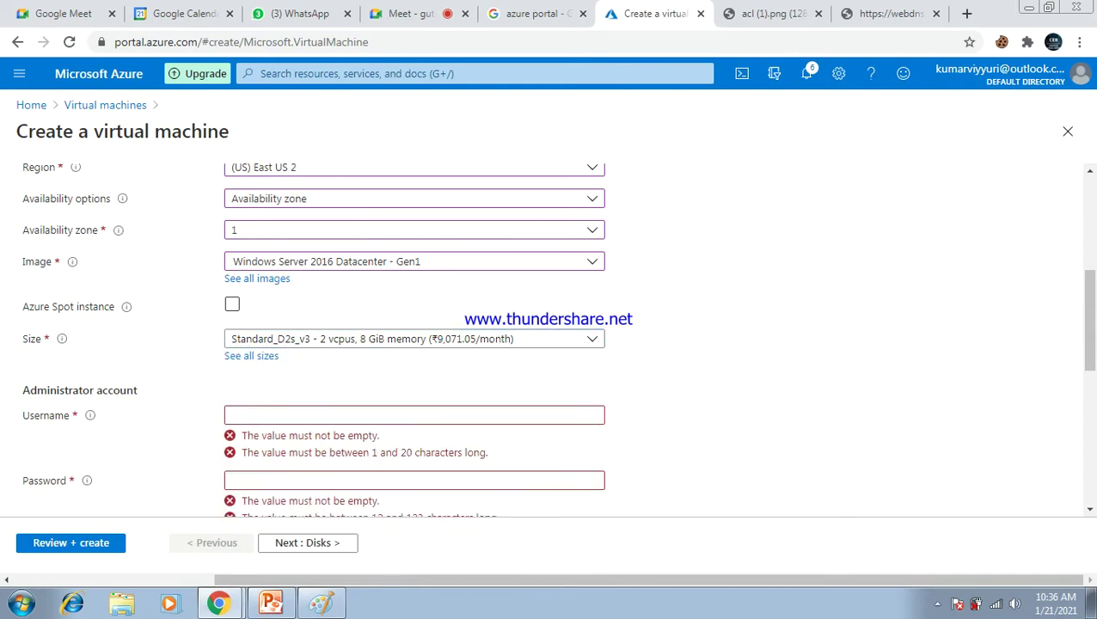
{"action": "scroll", "coordinate": [550, 335], "scroll_direction": "down", "scroll_amount": 2}
{"action": "scroll", "coordinate": [550, 335], "scroll_direction": "down", "scroll_amount": 2}
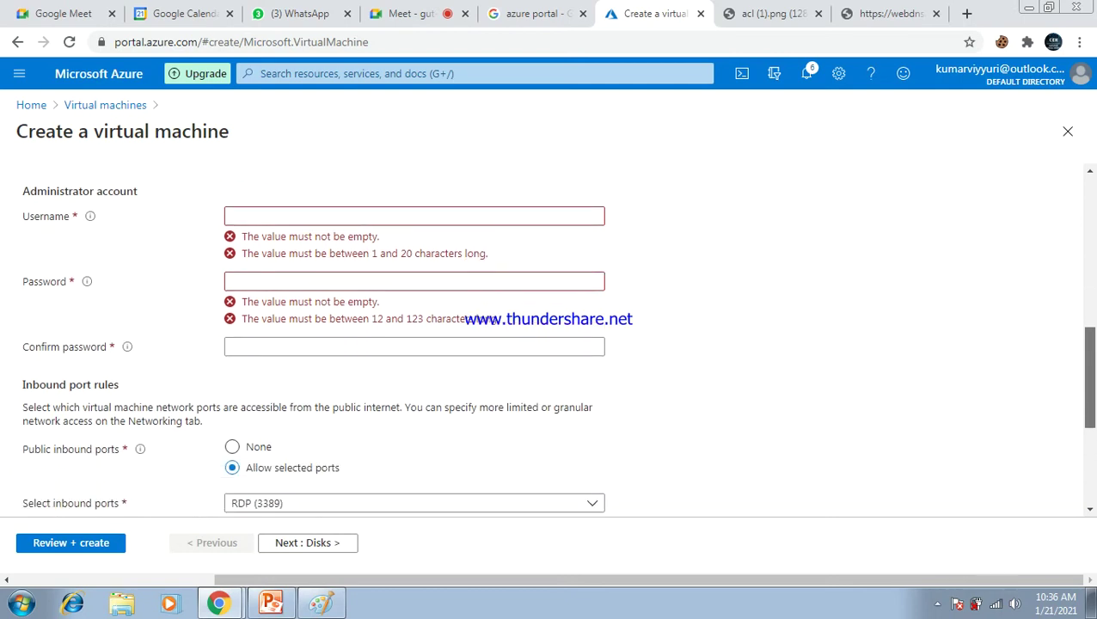
{"action": "scroll", "coordinate": [550, 336], "scroll_direction": "up", "scroll_amount": 3}
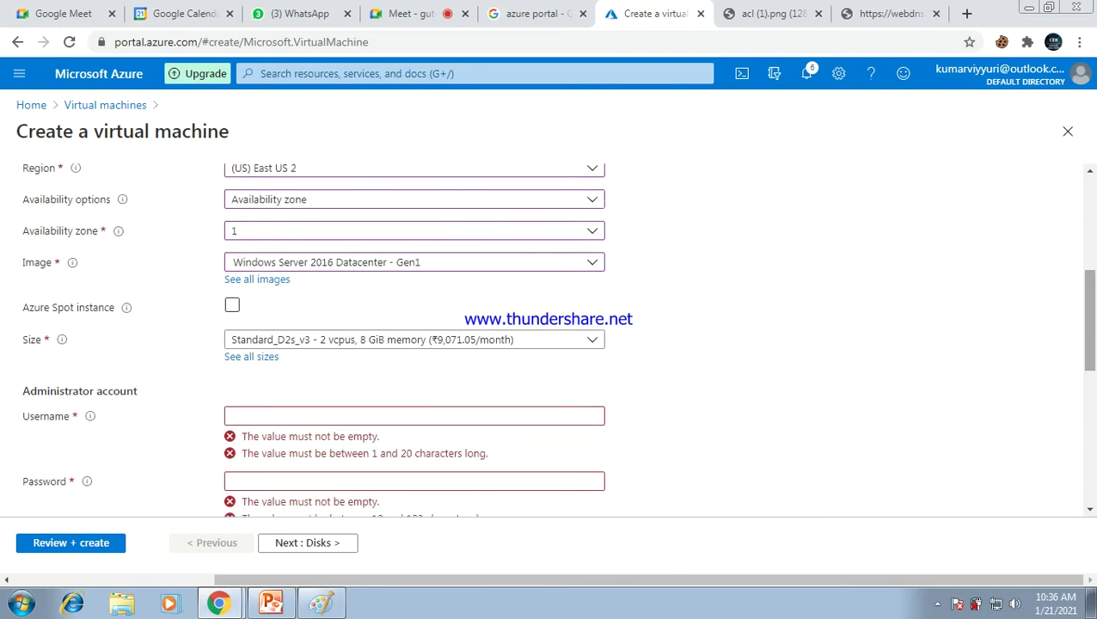
{"action": "scroll", "coordinate": [551, 336], "scroll_direction": "up", "scroll_amount": 2}
{"action": "scroll", "coordinate": [550, 335], "scroll_direction": "down", "scroll_amount": 2}
{"action": "scroll", "coordinate": [550, 335], "scroll_direction": "up", "scroll_amount": 1}
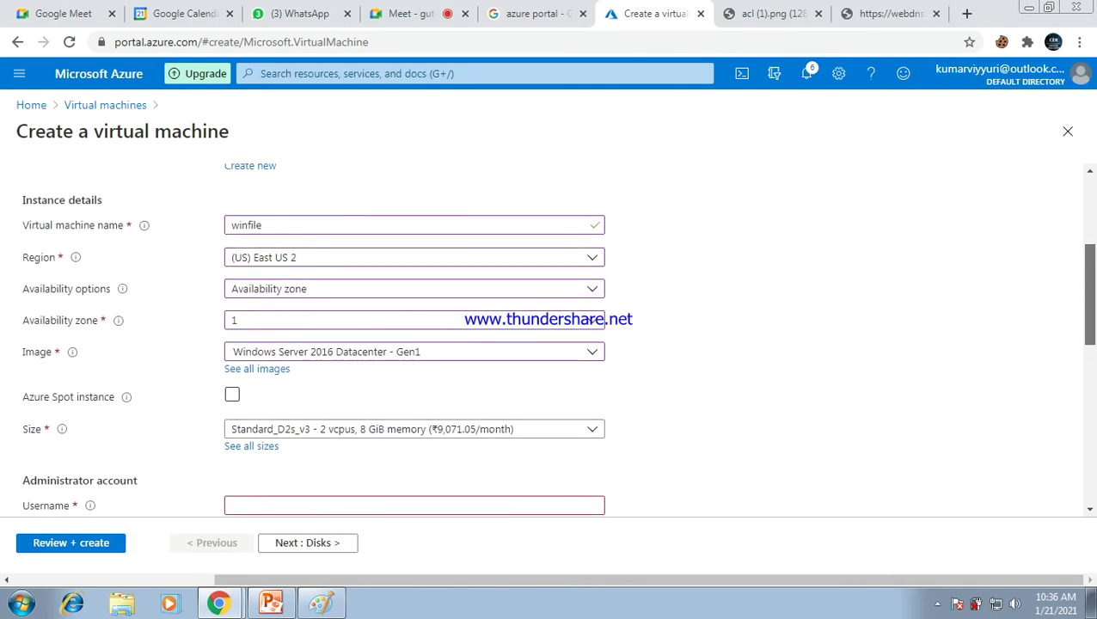
{"action": "scroll", "coordinate": [550, 335], "scroll_direction": "down", "scroll_amount": 2}
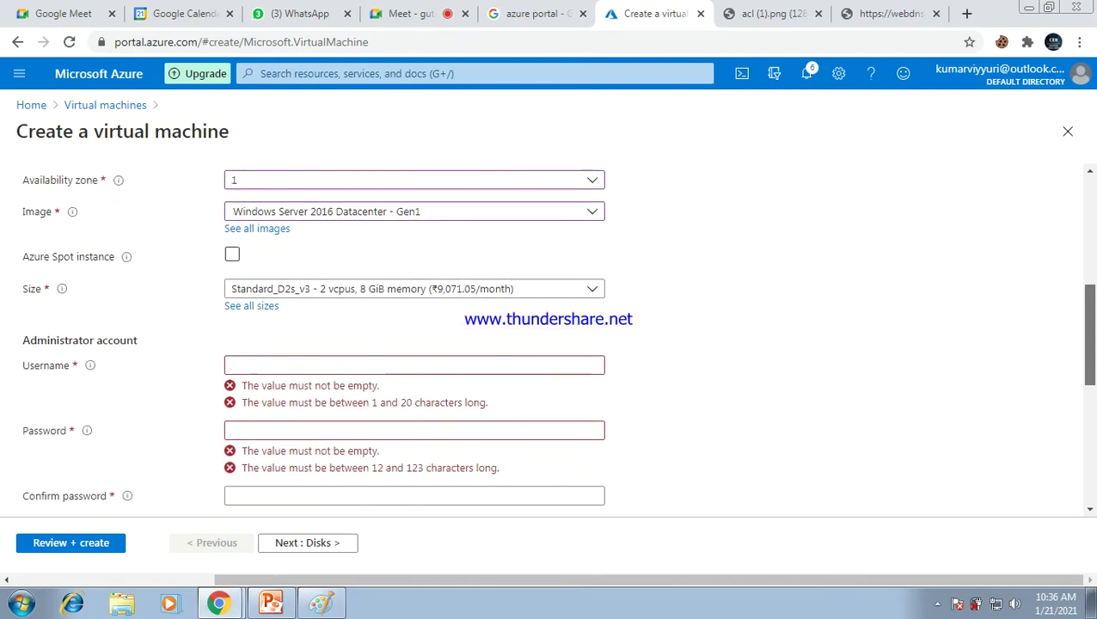
{"action": "scroll", "coordinate": [550, 336], "scroll_direction": "down", "scroll_amount": 1}
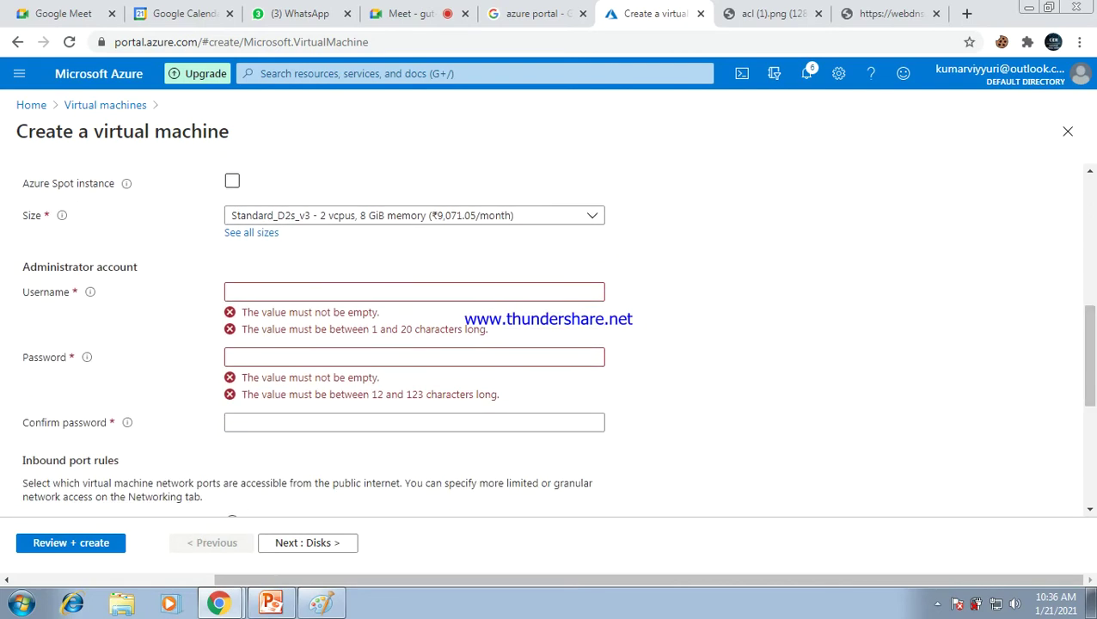
Enter the administrator username, a password and a first password confirmation
{"action": "left_click", "coordinate": [413, 292]}
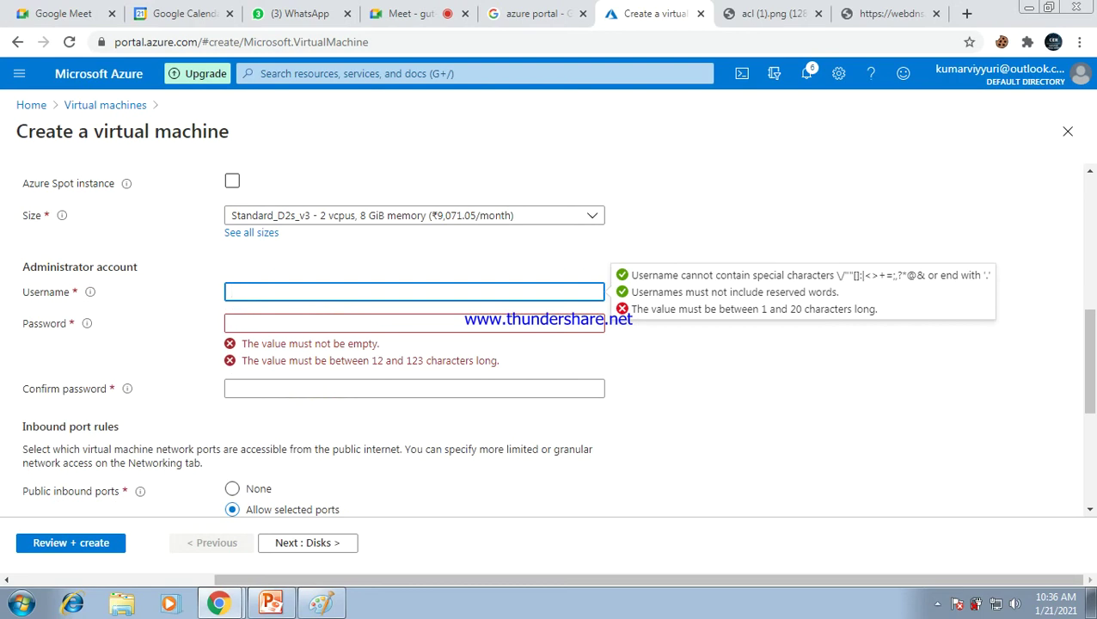
{"action": "type", "text": "kingwin"}
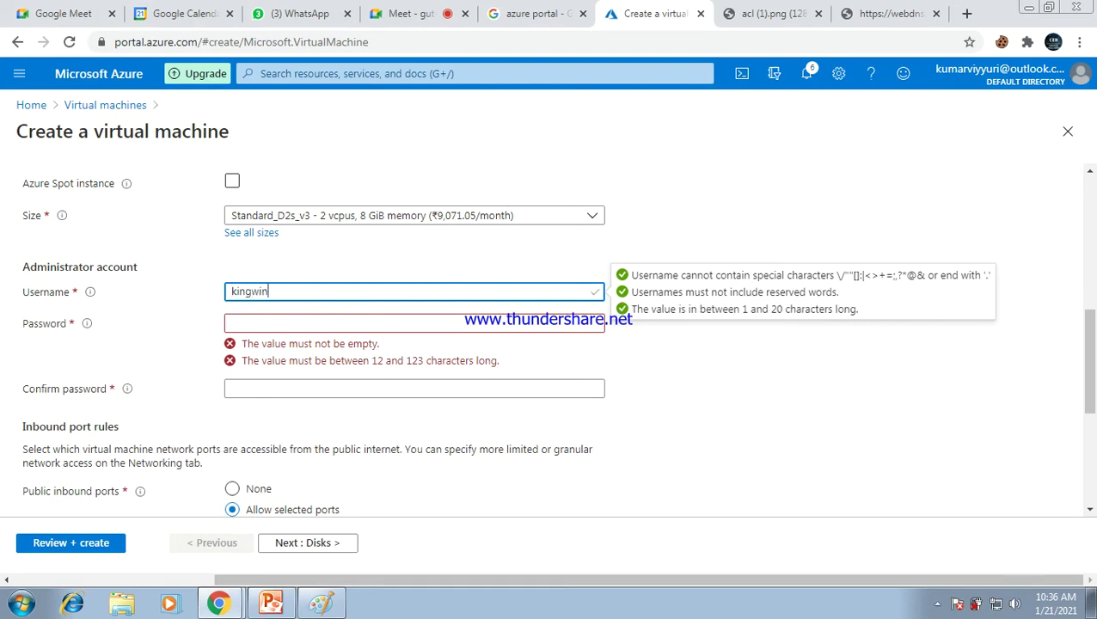
{"action": "left_click", "coordinate": [414, 322]}
{"action": "type", "text": "•••••••"}
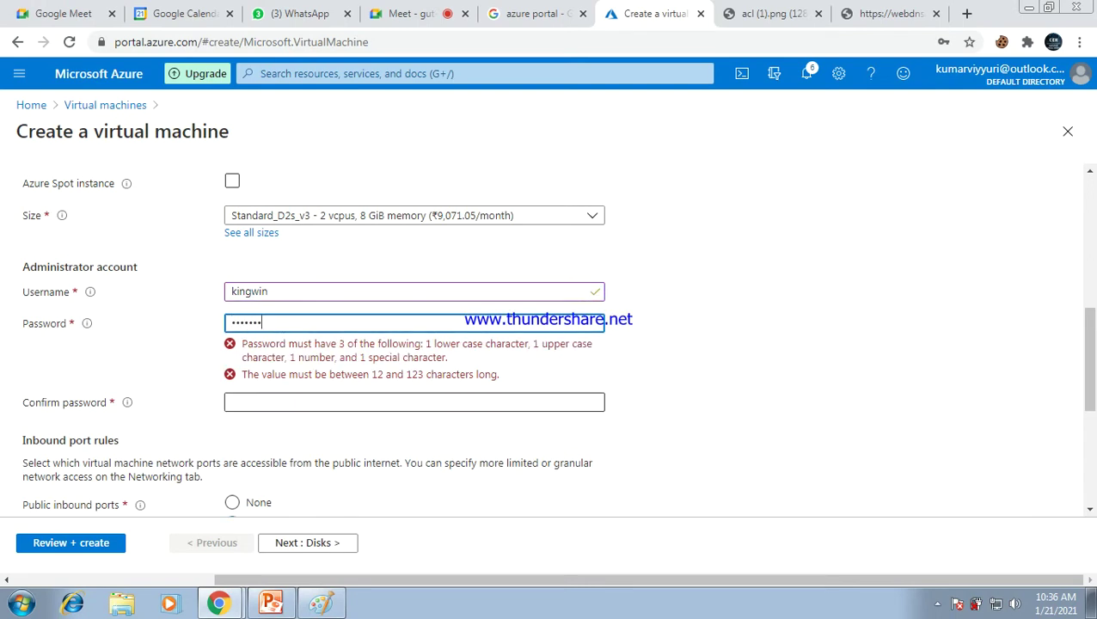
{"action": "key", "text": "BackSpace"}
{"action": "key", "text": "BackSpace"}
{"action": "key", "text": "BackSpace"}
{"action": "key", "text": "BackSpace"}
{"action": "key", "text": "BackSpace"}
{"action": "key", "text": "BackSpace"}
{"action": "key", "text": "BackSpace"}
{"action": "type", "text": "••"}
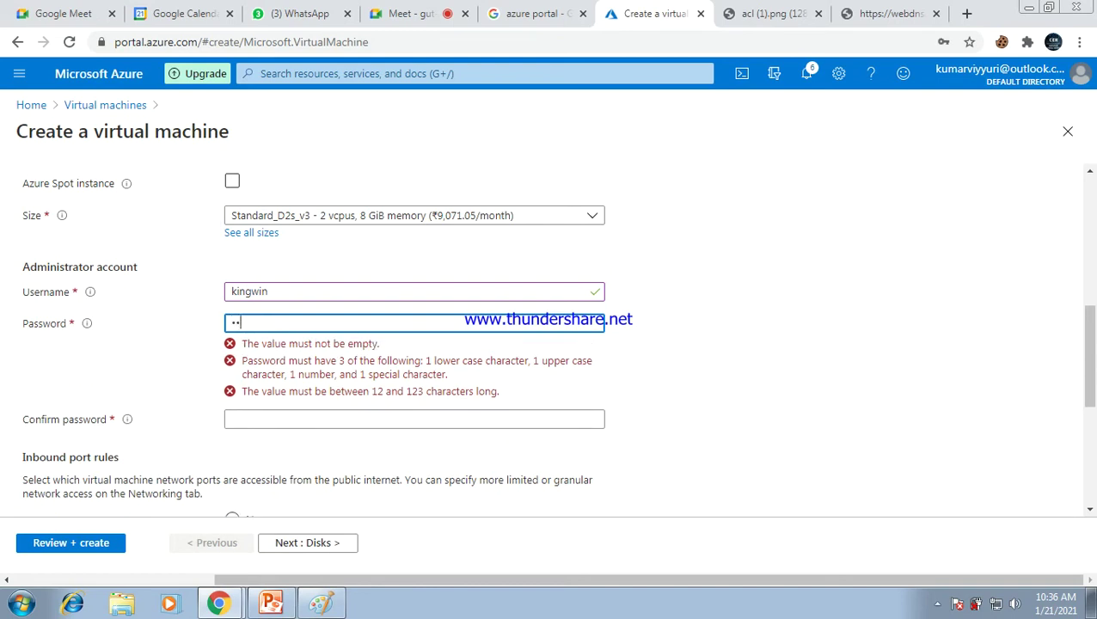
{"action": "type", "text": "•••"}
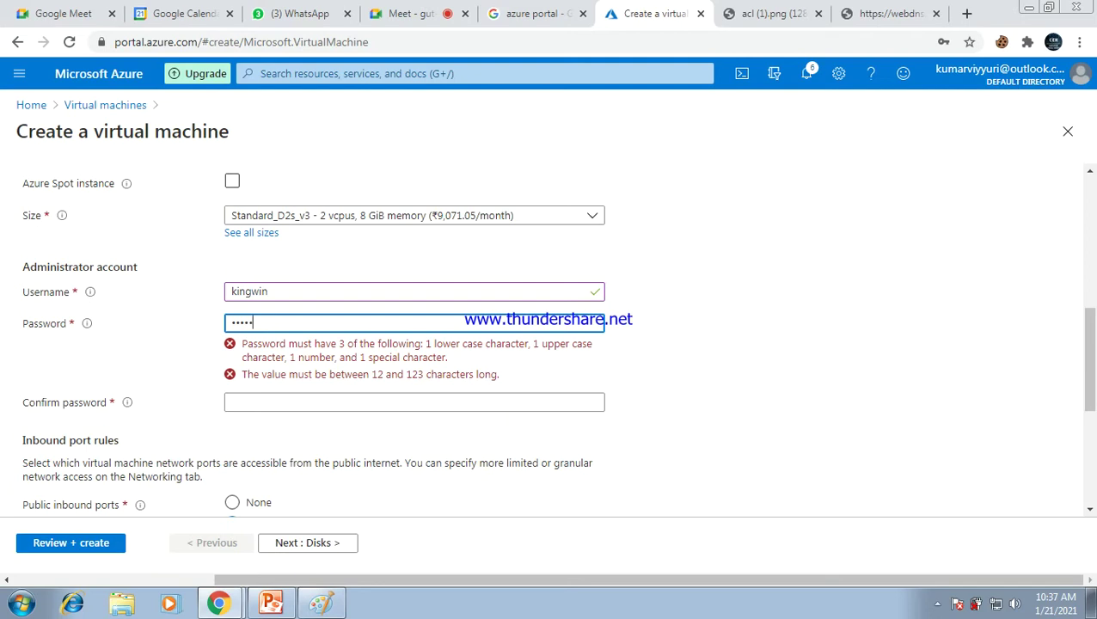
{"action": "type", "text": "••••••••••"}
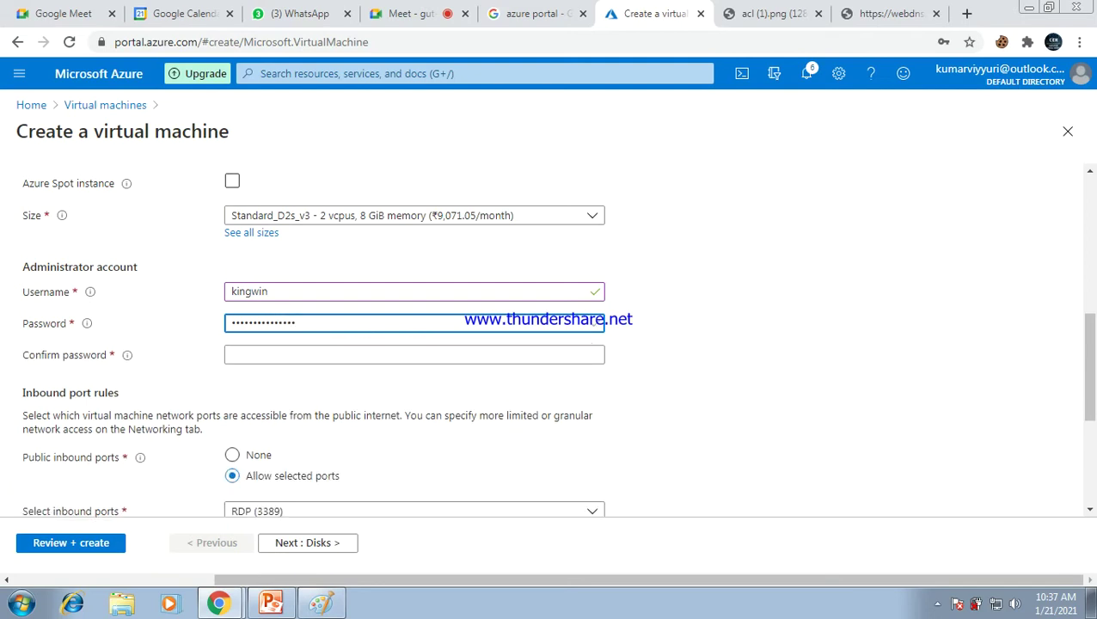
{"action": "key", "text": "Tab"}
{"action": "type", "text": "••••••••••••"}
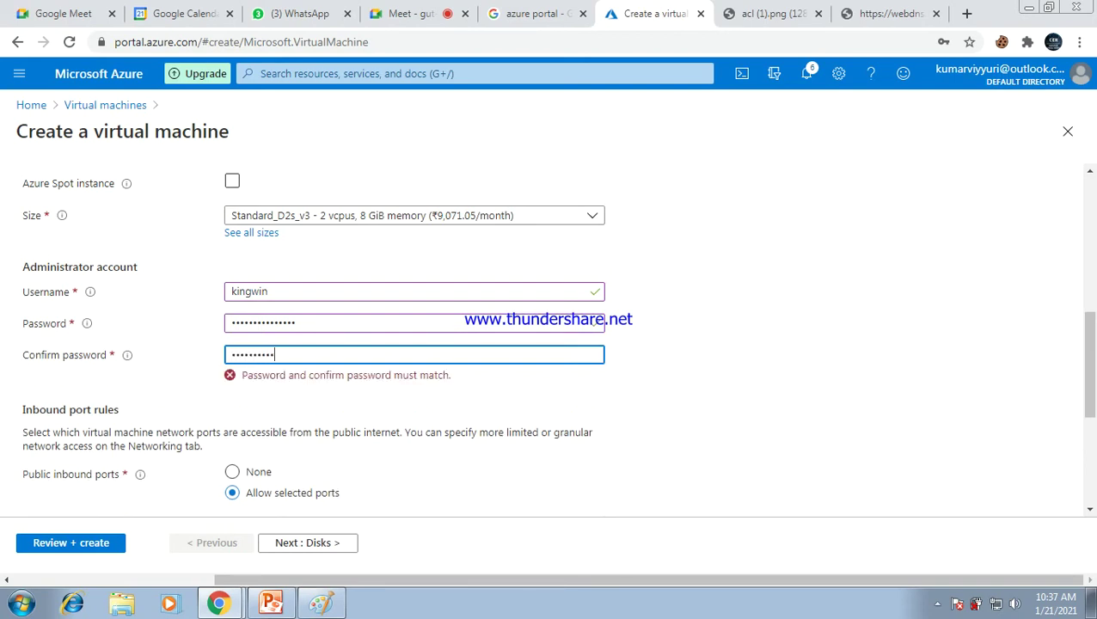
{"action": "type", "text": "••"}
{"action": "key", "text": "Tab"}
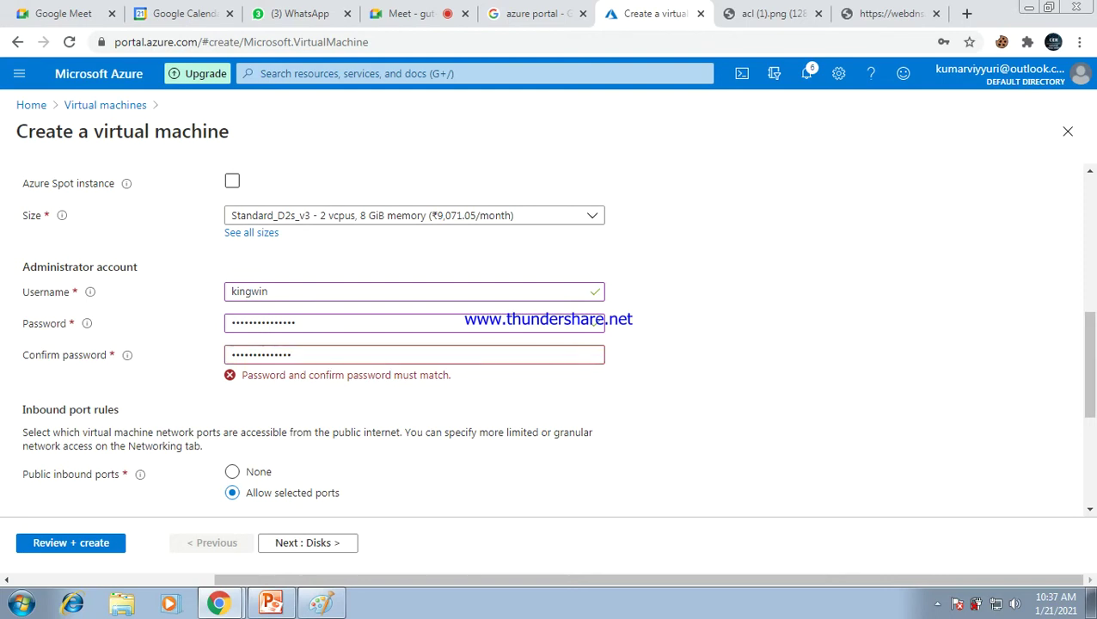
Retype the password and its confirmation until both fields match and validate
{"action": "left_click", "coordinate": [290, 354]}
{"action": "key", "text": "BackSpace"}
{"action": "key", "text": "BackSpace"}
{"action": "key", "text": "BackSpace"}
{"action": "key", "text": "BackSpace"}
{"action": "key", "text": "BackSpace"}
{"action": "key", "text": "BackSpace"}
{"action": "key", "text": "BackSpace"}
{"action": "key", "text": "BackSpace"}
{"action": "key", "text": "BackSpace"}
{"action": "key", "text": "BackSpace"}
{"action": "key", "text": "BackSpace"}
{"action": "key", "text": "BackSpace"}
{"action": "key", "text": "BackSpace"}
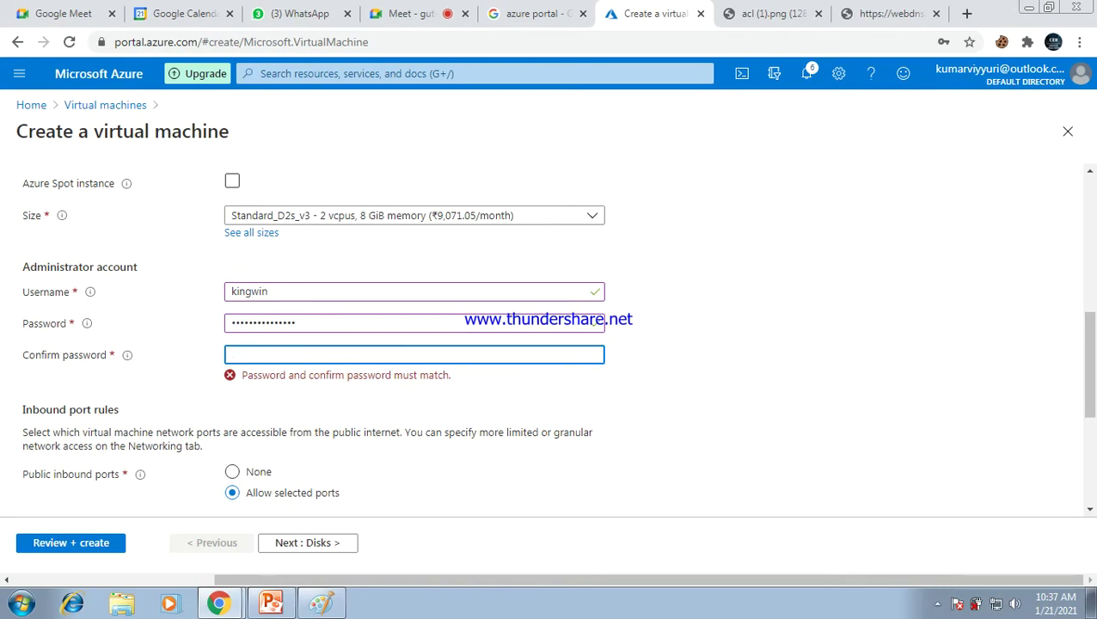
{"action": "type", "text": "••••••••••••••"}
{"action": "key", "text": "BackSpace"}
{"action": "key", "text": "BackSpace"}
{"action": "key", "text": "BackSpace"}
{"action": "key", "text": "BackSpace"}
{"action": "key", "text": "BackSpace"}
{"action": "key", "text": "BackSpace"}
{"action": "key", "text": "BackSpace"}
{"action": "key", "text": "BackSpace"}
{"action": "key", "text": "BackSpace"}
{"action": "key", "text": "BackSpace"}
{"action": "key", "text": "BackSpace"}
{"action": "key", "text": "BackSpace"}
{"action": "key", "text": "BackSpace"}
{"action": "left_click", "coordinate": [296, 323]}
{"action": "key", "text": "BackSpace"}
{"action": "key", "text": "BackSpace"}
{"action": "key", "text": "BackSpace"}
{"action": "key", "text": "BackSpace"}
{"action": "key", "text": "BackSpace"}
{"action": "key", "text": "BackSpace"}
{"action": "key", "text": "BackSpace"}
{"action": "key", "text": "BackSpace"}
{"action": "key", "text": "BackSpace"}
{"action": "key", "text": "BackSpace"}
{"action": "key", "text": "BackSpace"}
{"action": "key", "text": "BackSpace"}
{"action": "key", "text": "BackSpace"}
{"action": "key", "text": "BackSpace"}
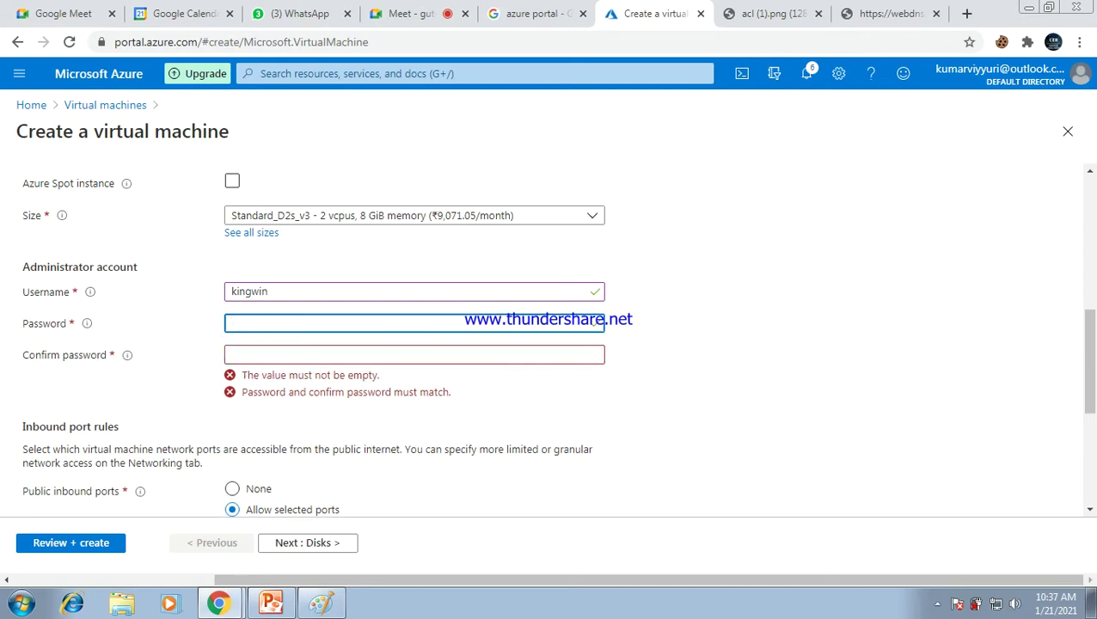
{"action": "type", "text": "•••••"}
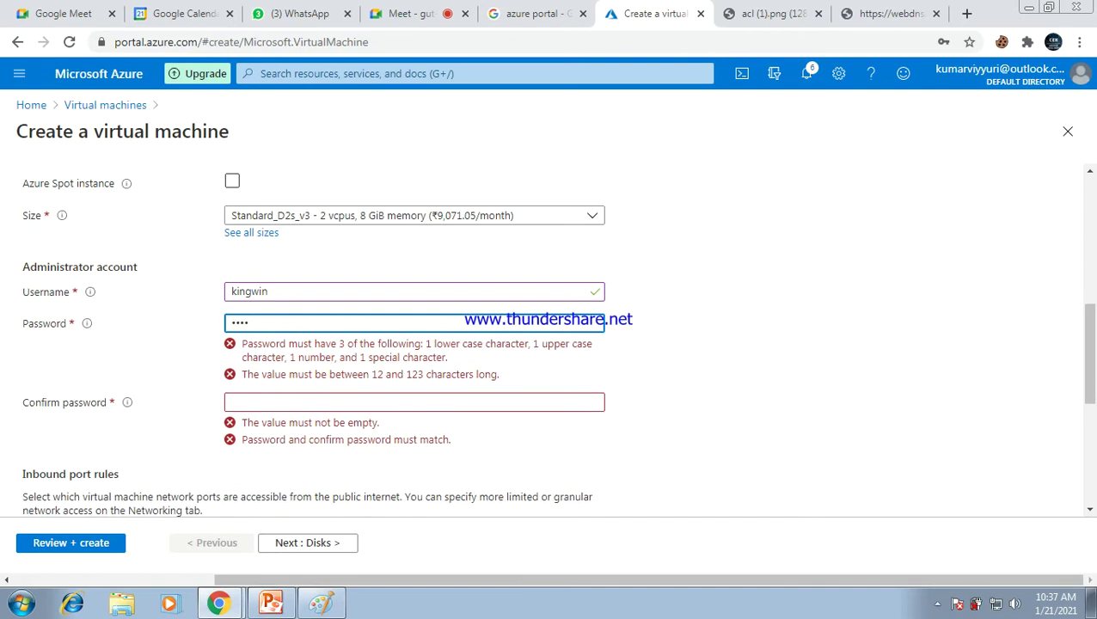
{"action": "type", "text": "••••••••••"}
{"action": "left_click", "coordinate": [231, 354]}
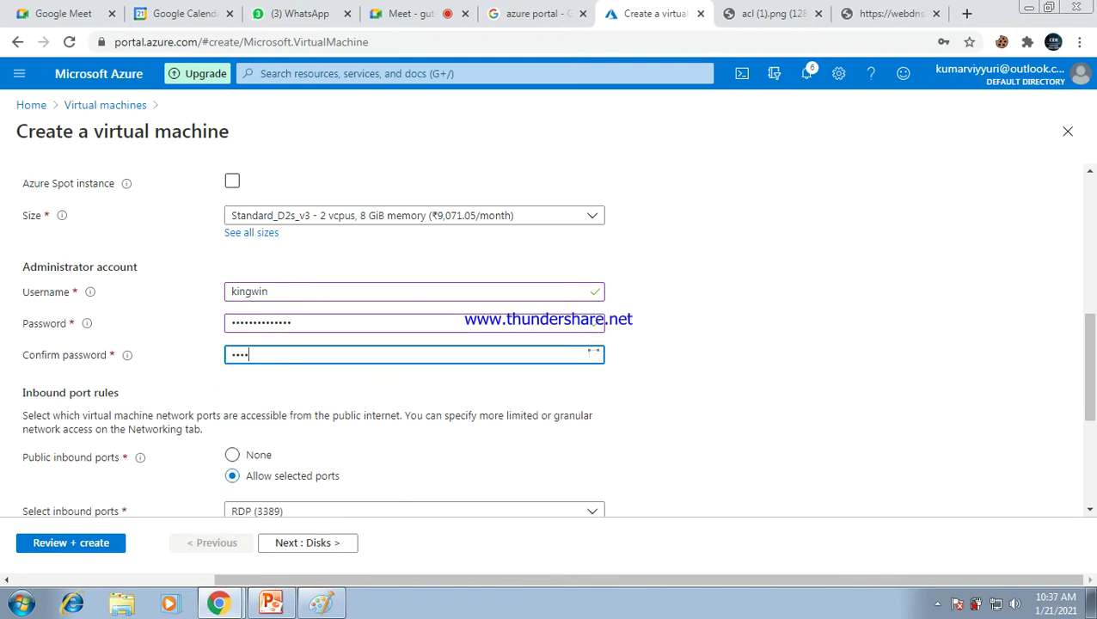
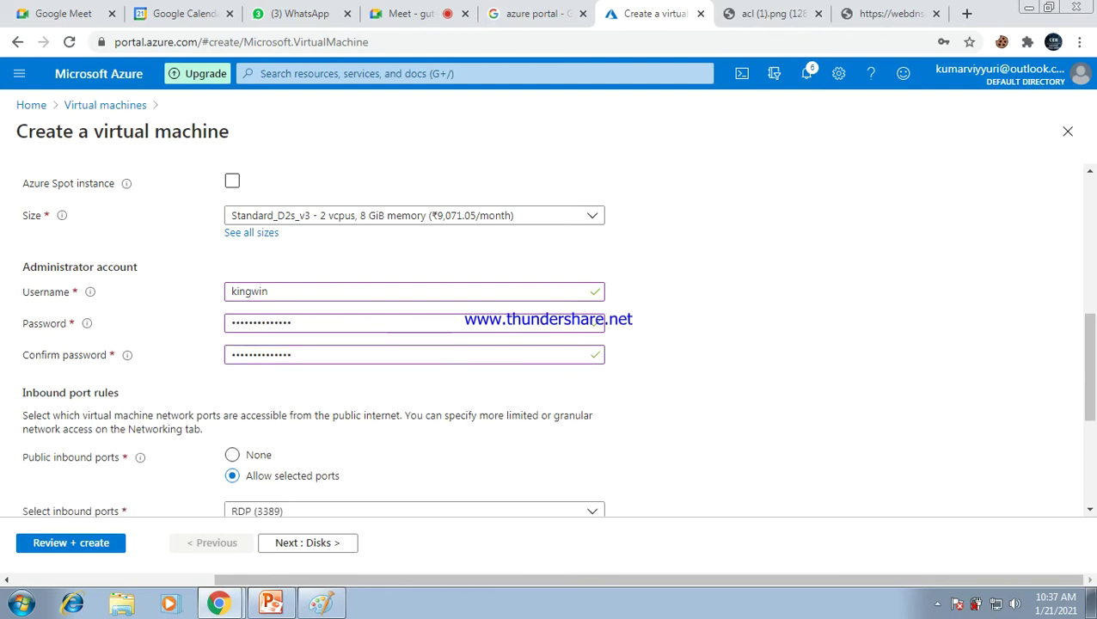
{"action": "scroll", "coordinate": [550, 338], "scroll_direction": "down", "scroll_amount": 3}
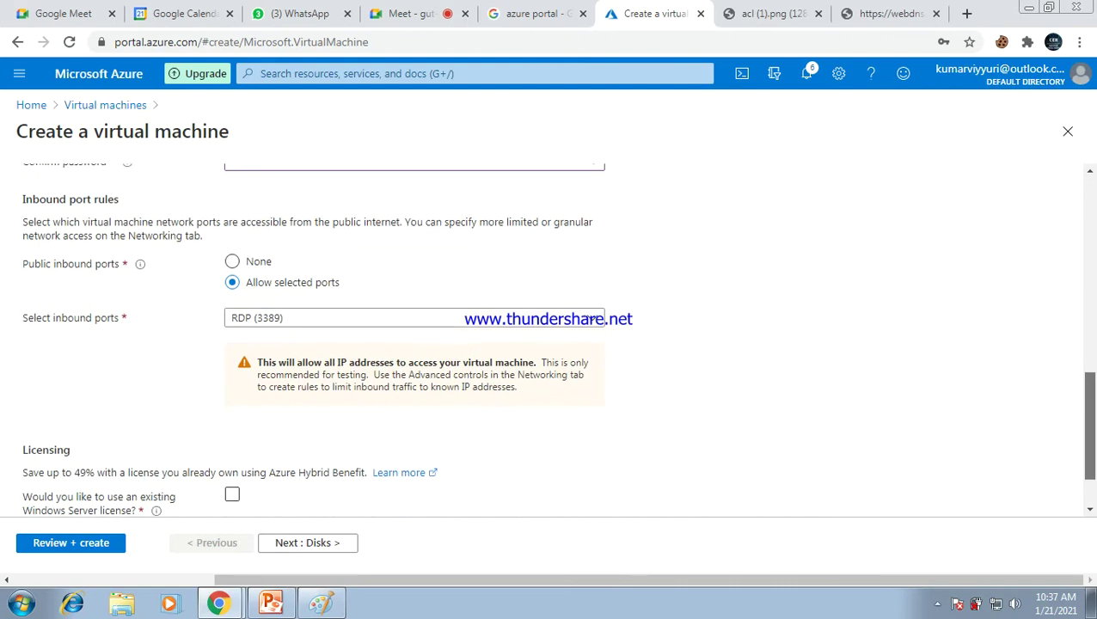
{"action": "scroll", "coordinate": [550, 338], "scroll_direction": "up", "scroll_amount": 1}
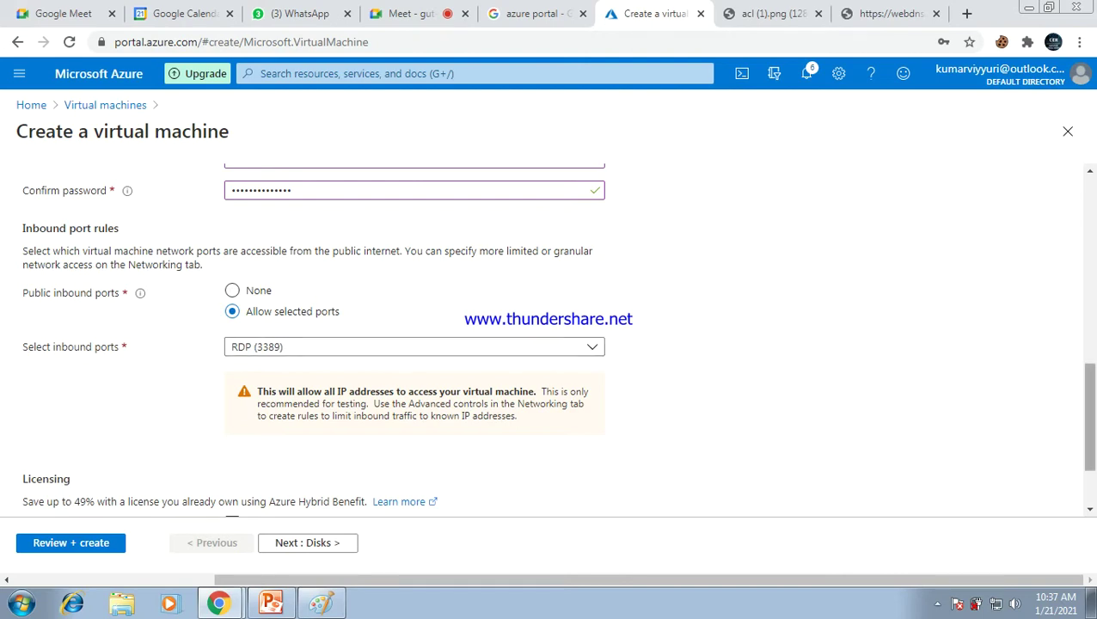
{"action": "scroll", "coordinate": [551, 344], "scroll_direction": "down", "scroll_amount": 1}
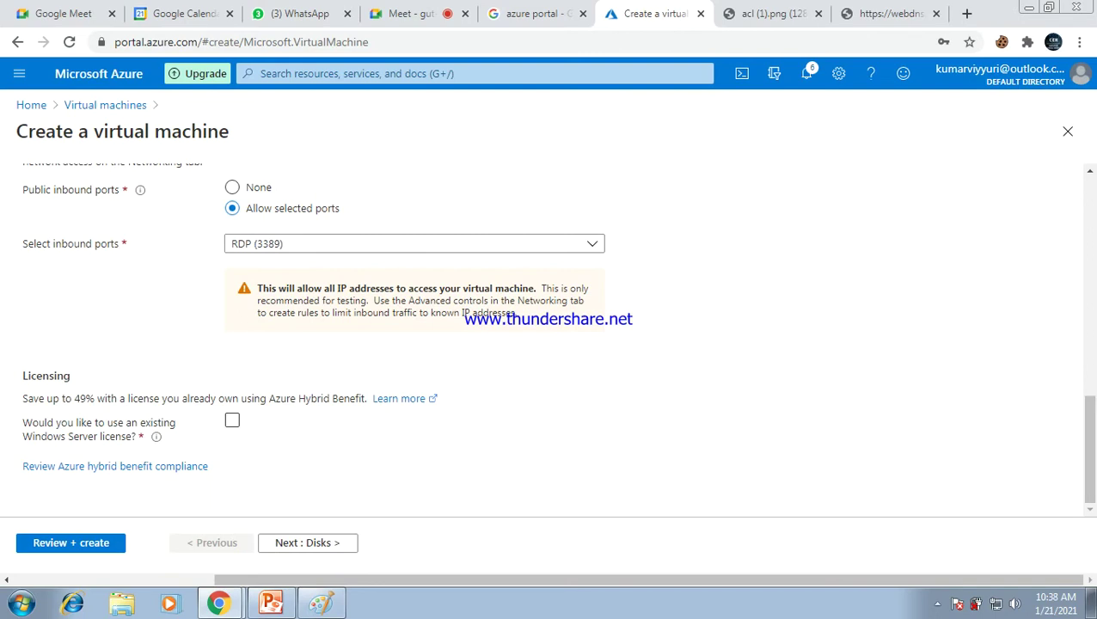
On the Disks tab, use Standard HDD for the OS disk with default encryption, and add a data disk
{"action": "left_click", "coordinate": [307, 543]}
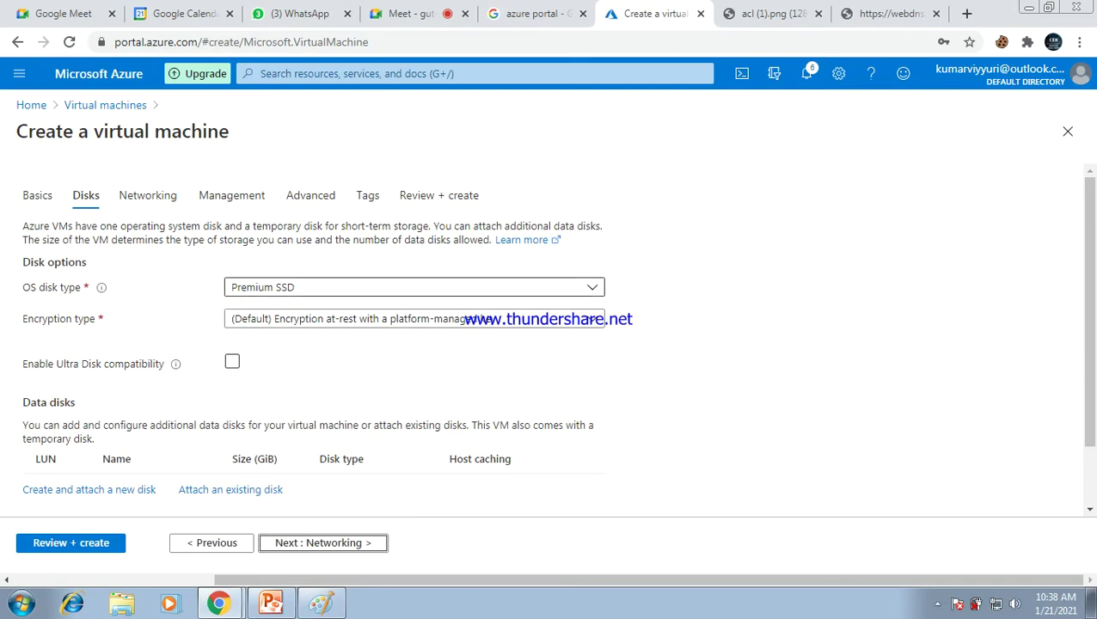
{"action": "left_click", "coordinate": [413, 287]}
{"action": "left_click", "coordinate": [266, 313]}
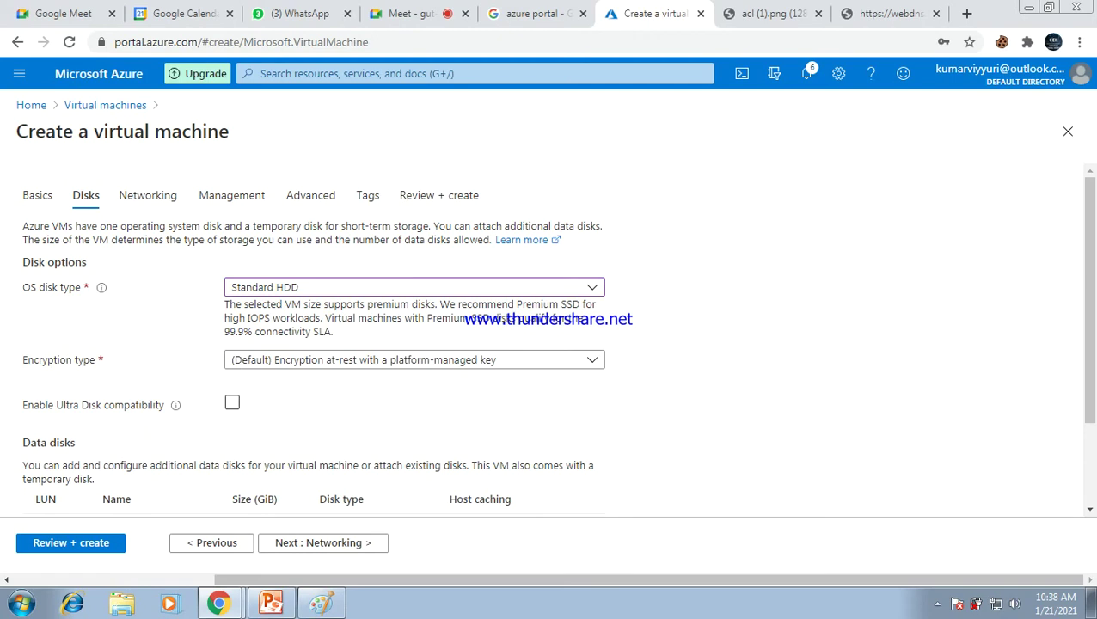
{"action": "left_click", "coordinate": [413, 359]}
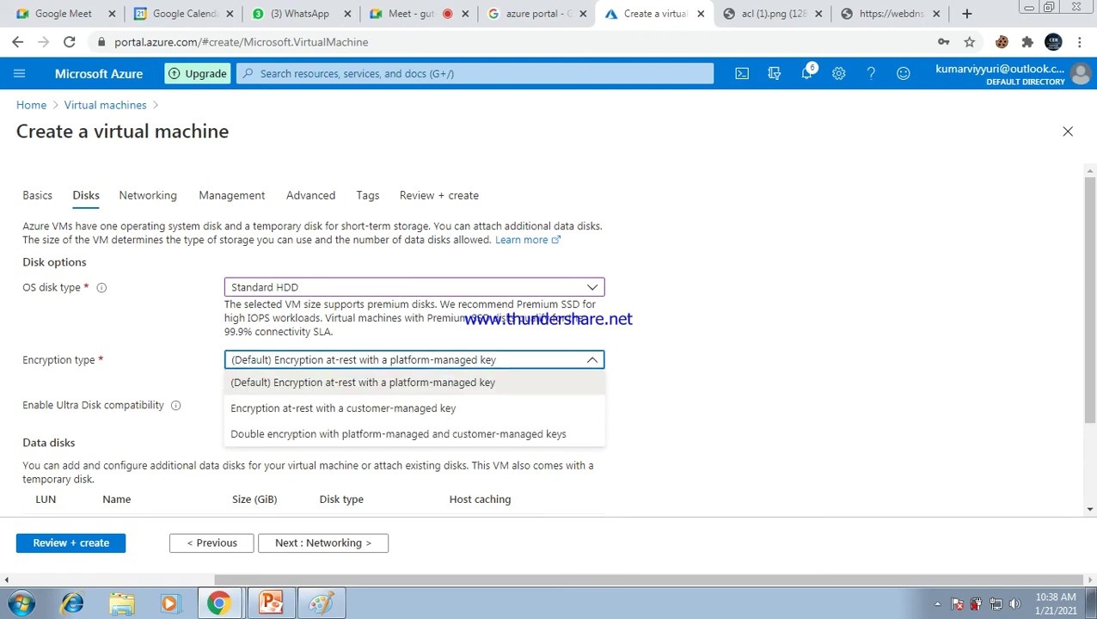
{"action": "key", "text": "Escape"}
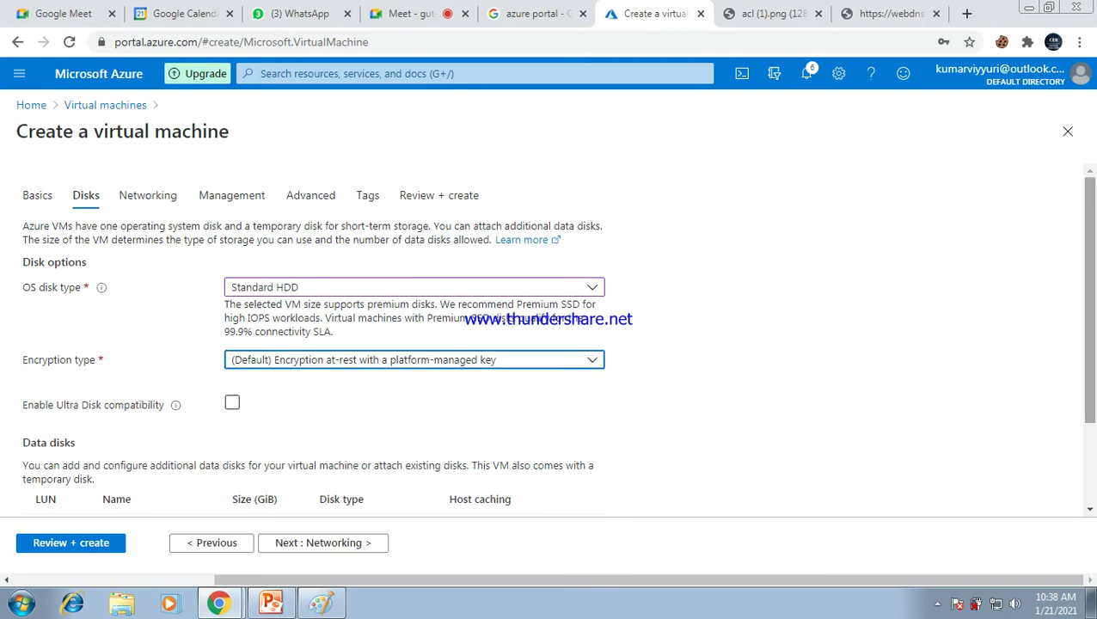
{"action": "scroll", "coordinate": [550, 344], "scroll_direction": "down", "scroll_amount": 2}
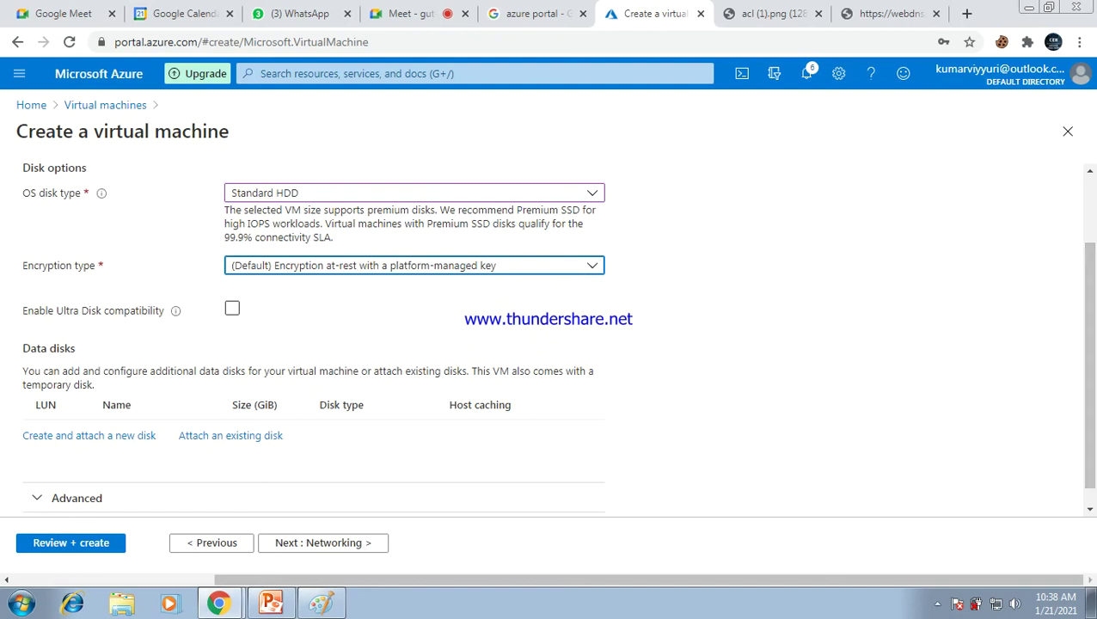
{"action": "left_click", "coordinate": [88, 436]}
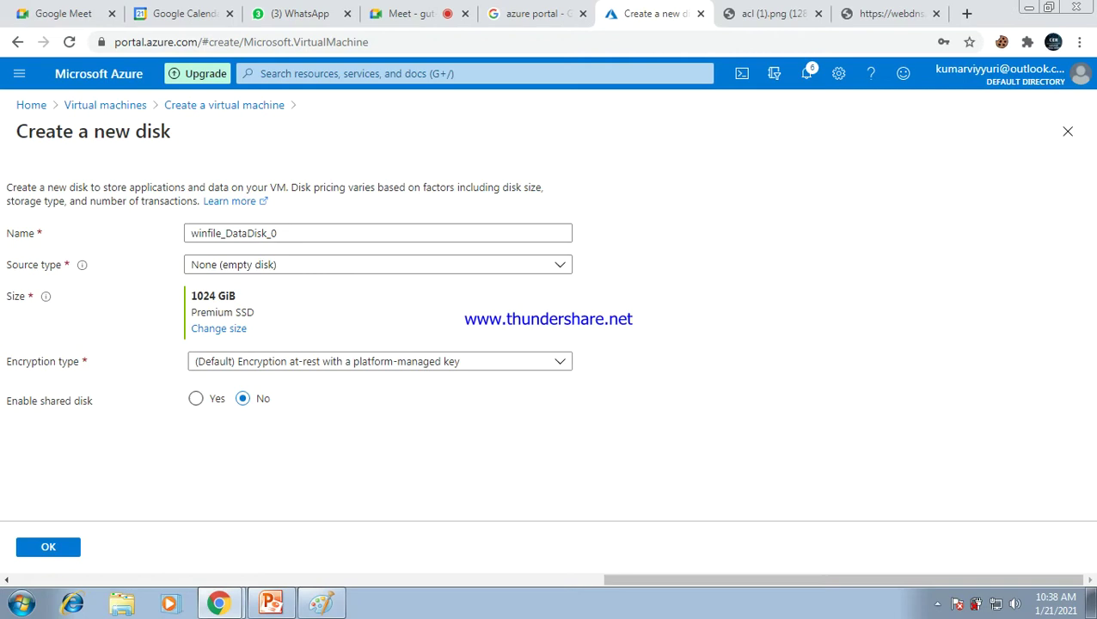
Change the new data disk's size to 4 GiB
{"action": "left_click", "coordinate": [218, 329]}
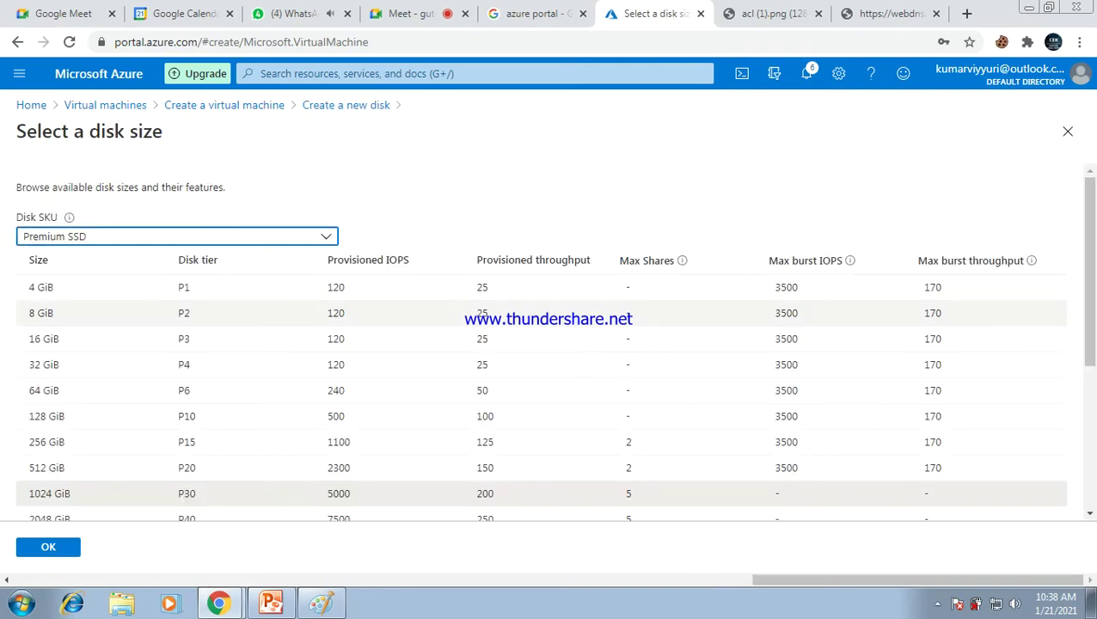
{"action": "left_click", "coordinate": [258, 287]}
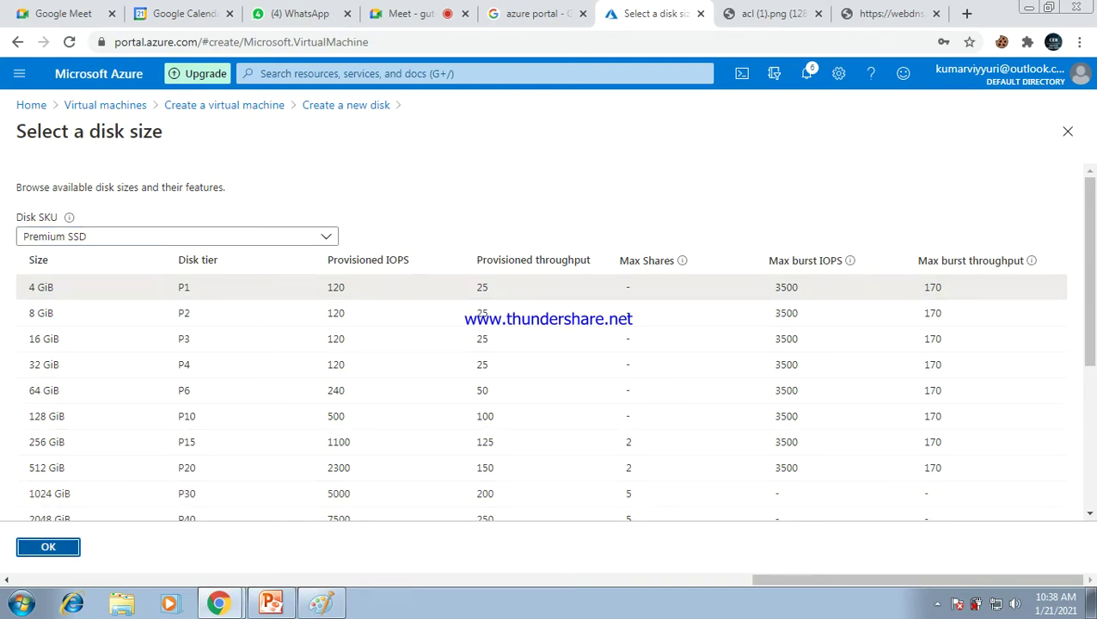
{"action": "left_click", "coordinate": [49, 547]}
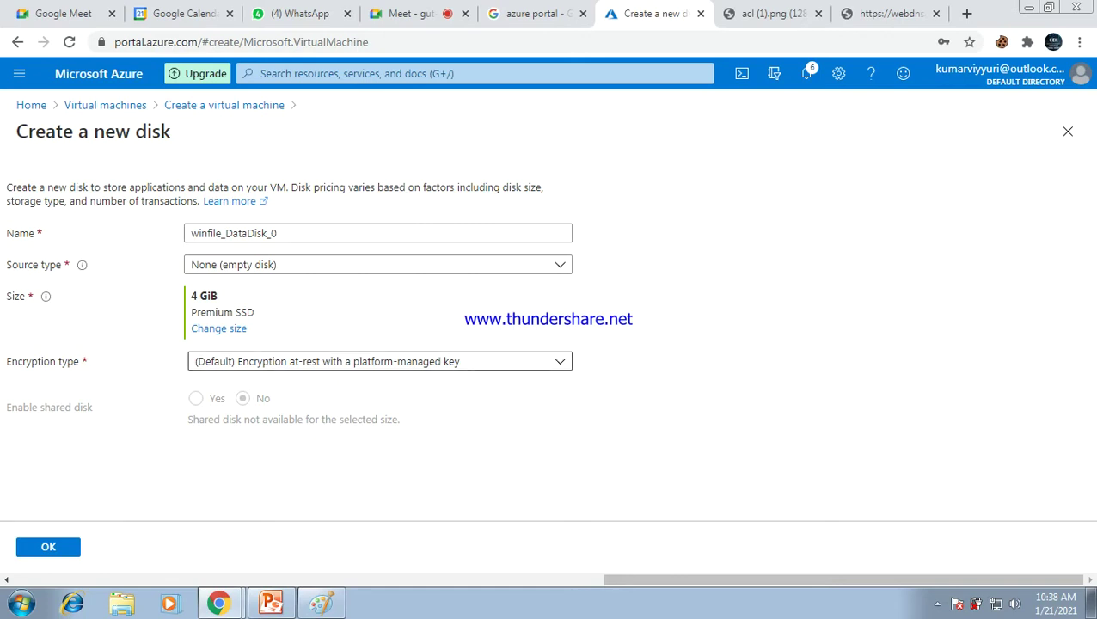
Set the disk source to Storage blob, browse storage accounts, then return to Virtual machines
{"action": "left_click", "coordinate": [379, 265]}
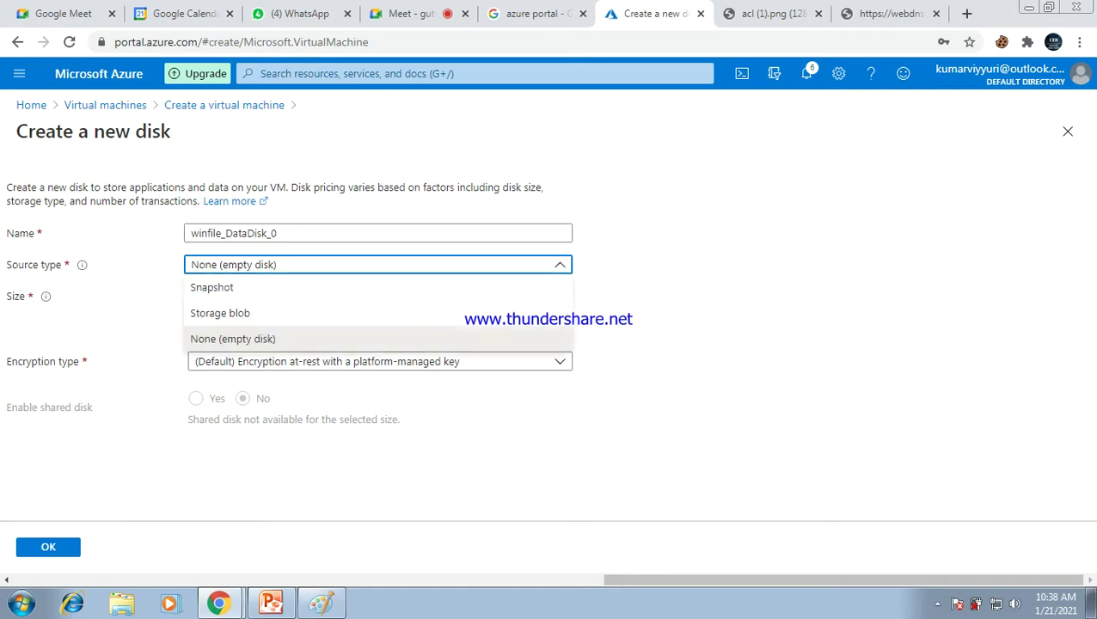
{"action": "left_click", "coordinate": [220, 313]}
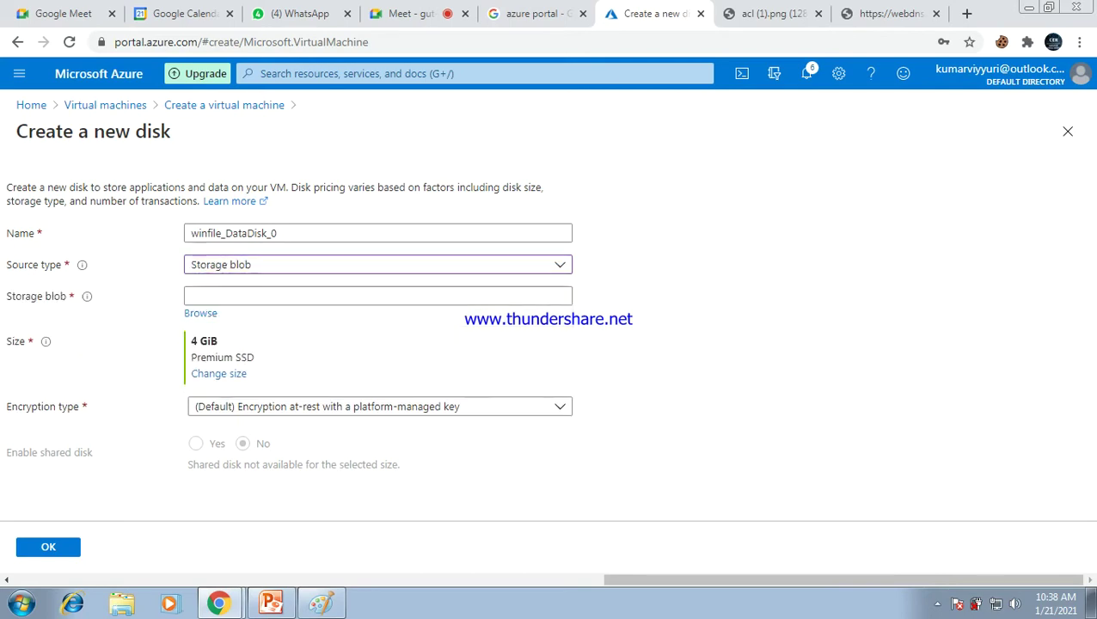
{"action": "left_click", "coordinate": [379, 296]}
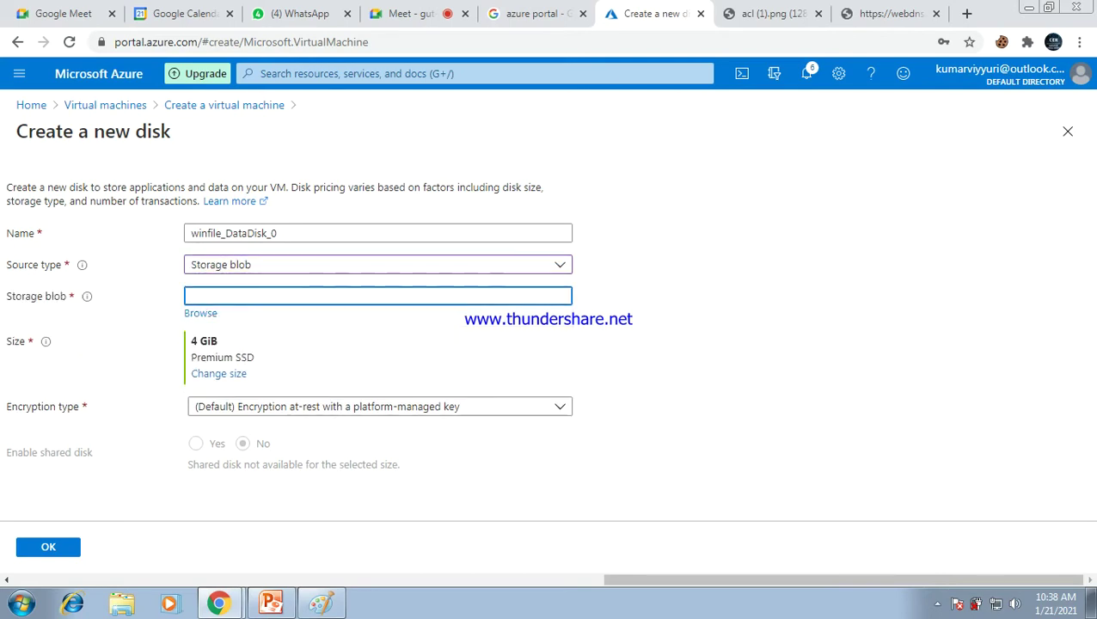
{"action": "key", "text": "Tab"}
{"action": "key", "text": "Return"}
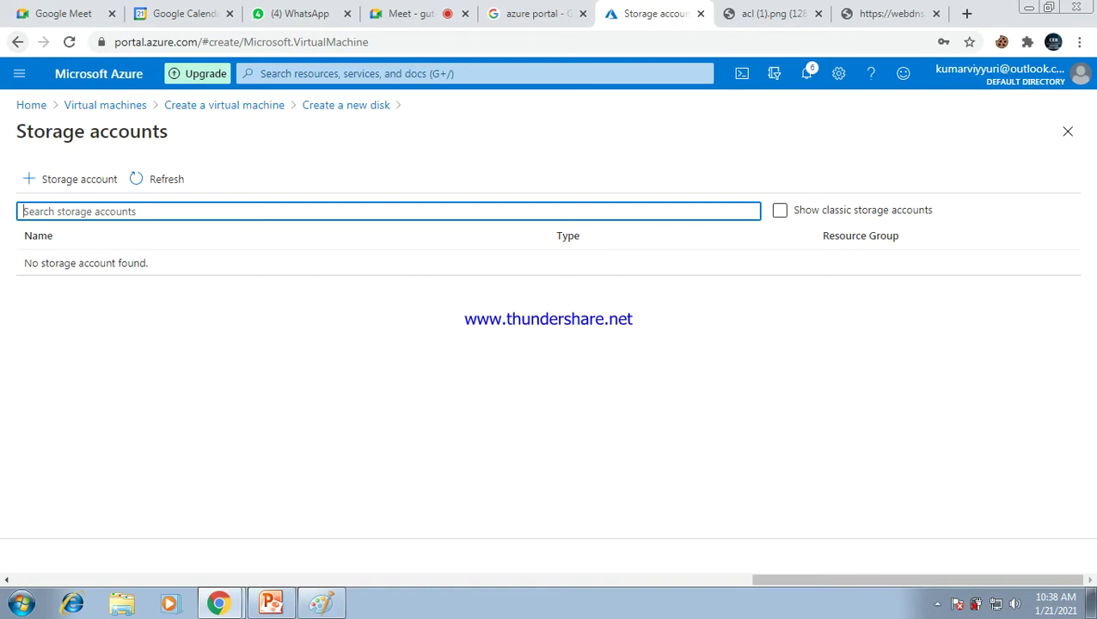
{"action": "left_click", "coordinate": [18, 41]}
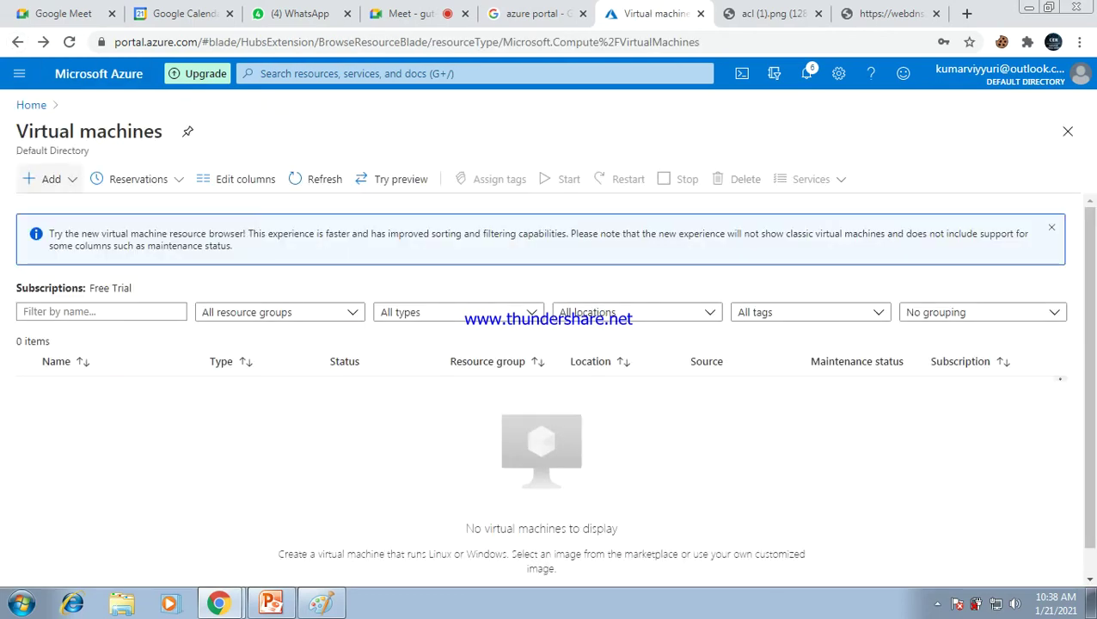
From Home, open the Virtual machines list and show the Add options
{"action": "left_click", "coordinate": [17, 41]}
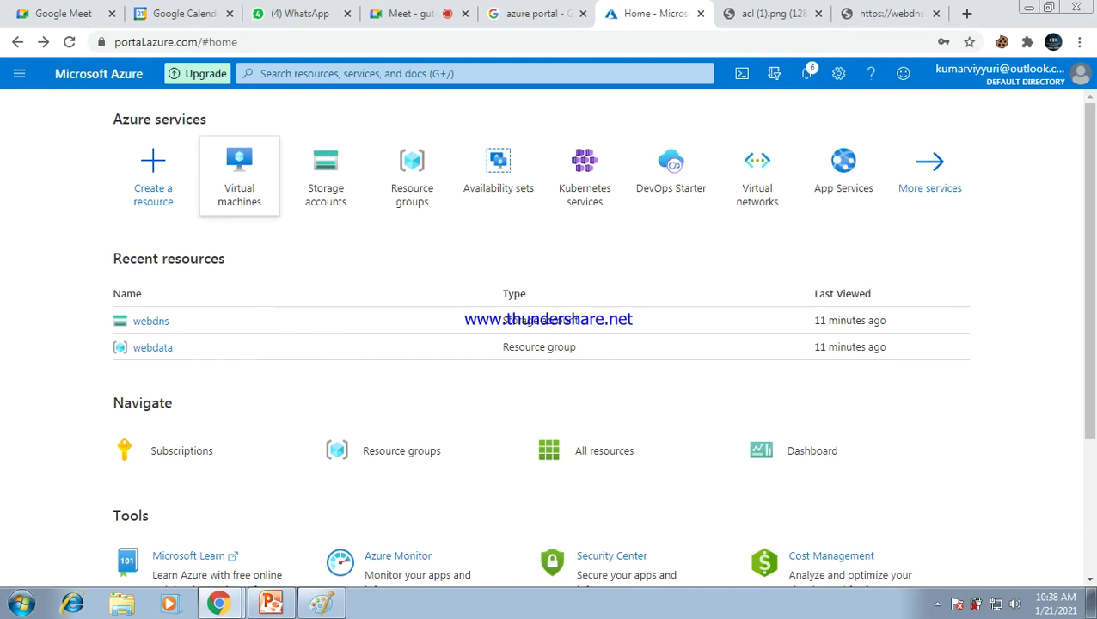
{"action": "left_click", "coordinate": [239, 176]}
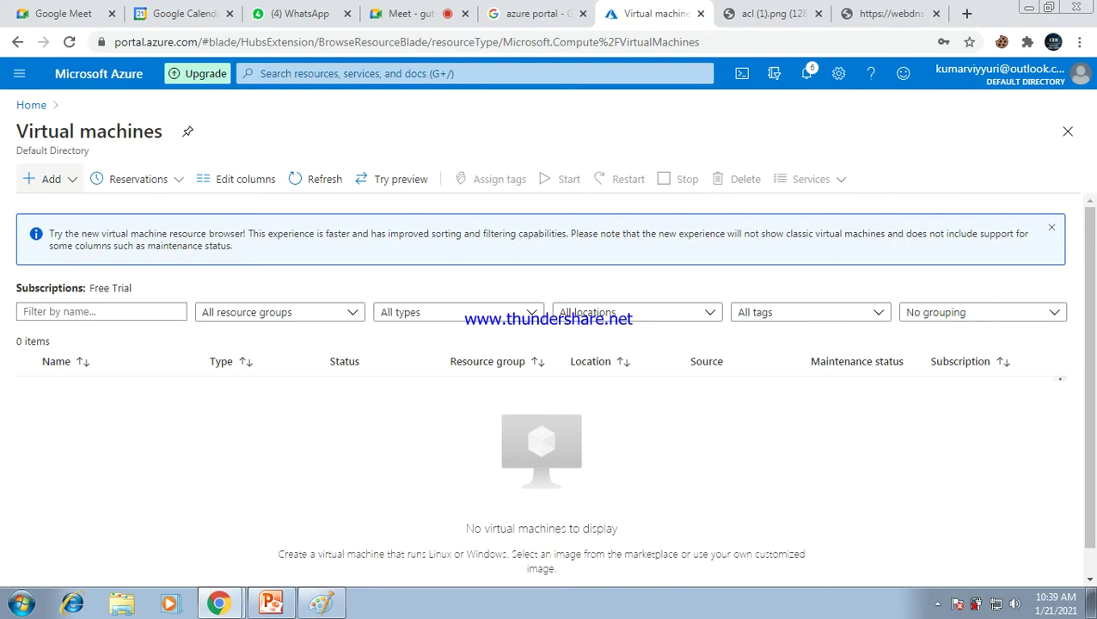
{"action": "left_click", "coordinate": [50, 179]}
Start a new virtual machine named winfile in the webdata resource group
{"action": "left_click", "coordinate": [77, 206]}
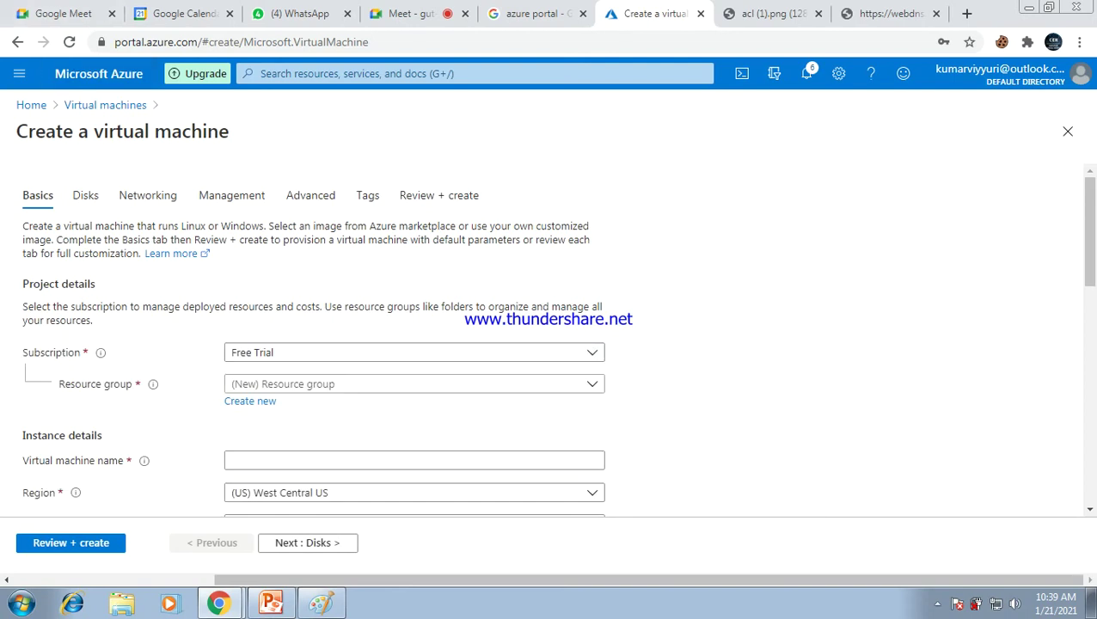
{"action": "scroll", "coordinate": [551, 343], "scroll_direction": "down", "scroll_amount": 3}
{"action": "scroll", "coordinate": [593, 319], "scroll_direction": "up", "scroll_amount": 1}
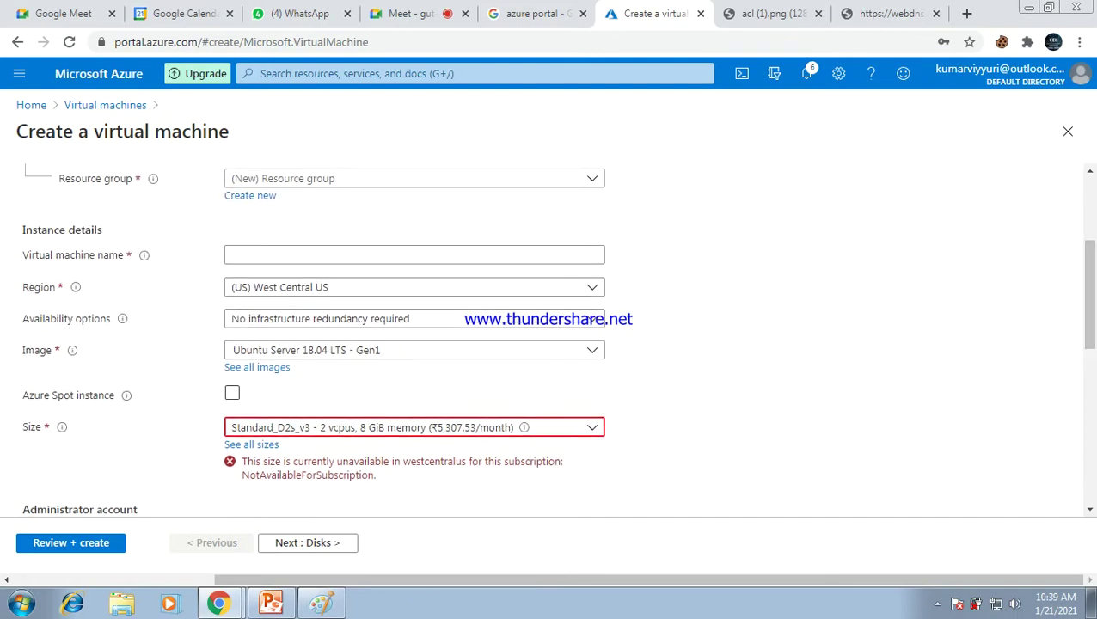
{"action": "left_click", "coordinate": [567, 178]}
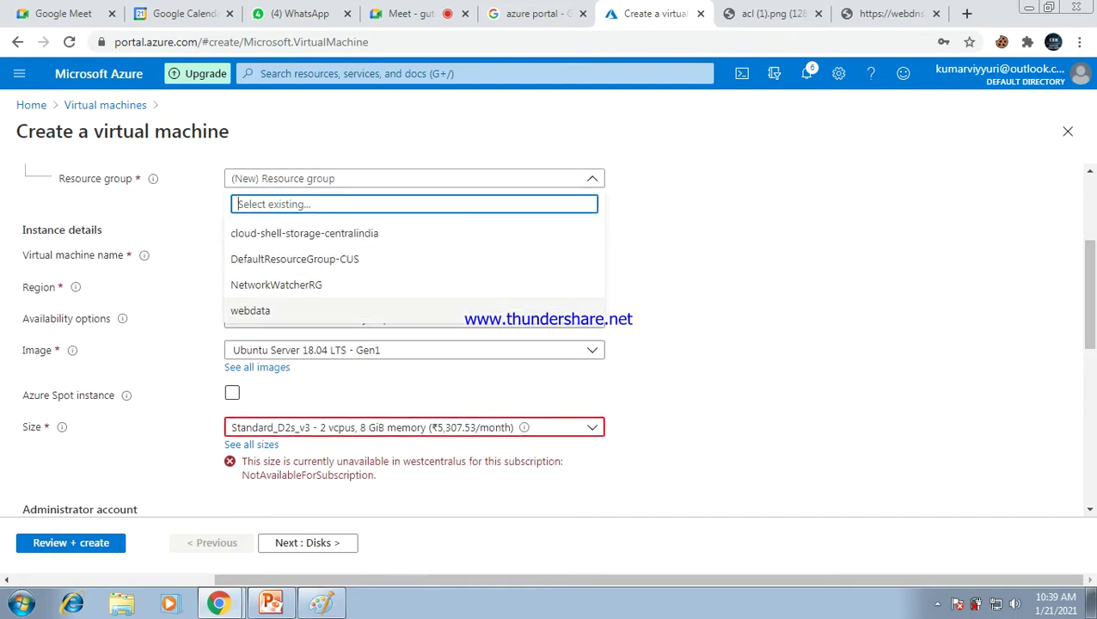
{"action": "left_click", "coordinate": [344, 311]}
{"action": "left_click", "coordinate": [413, 255]}
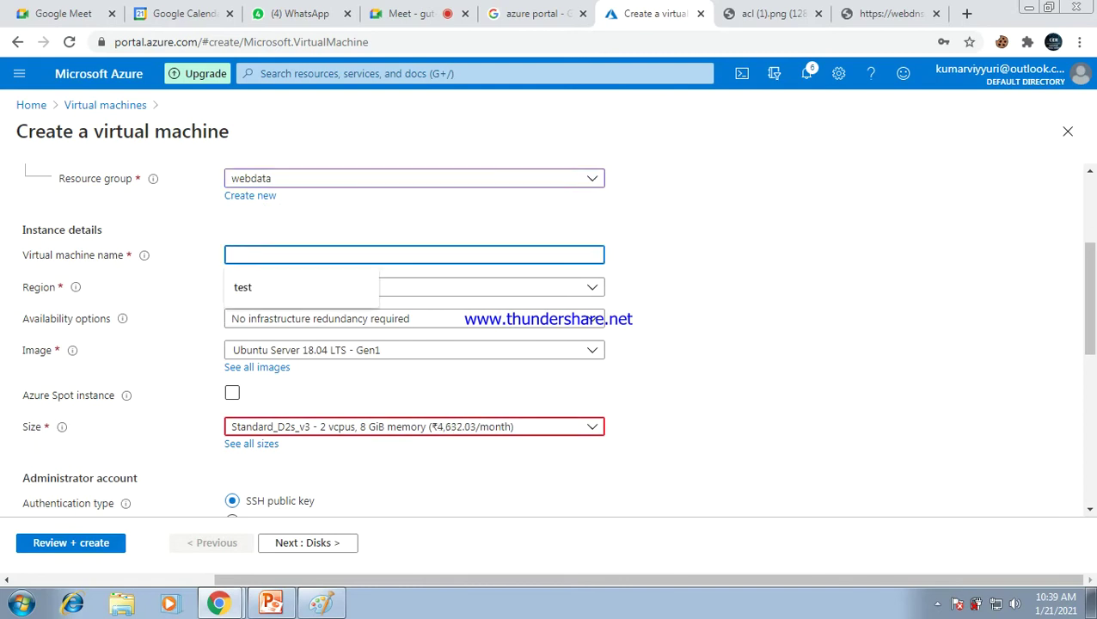
{"action": "type", "text": "winfile"}
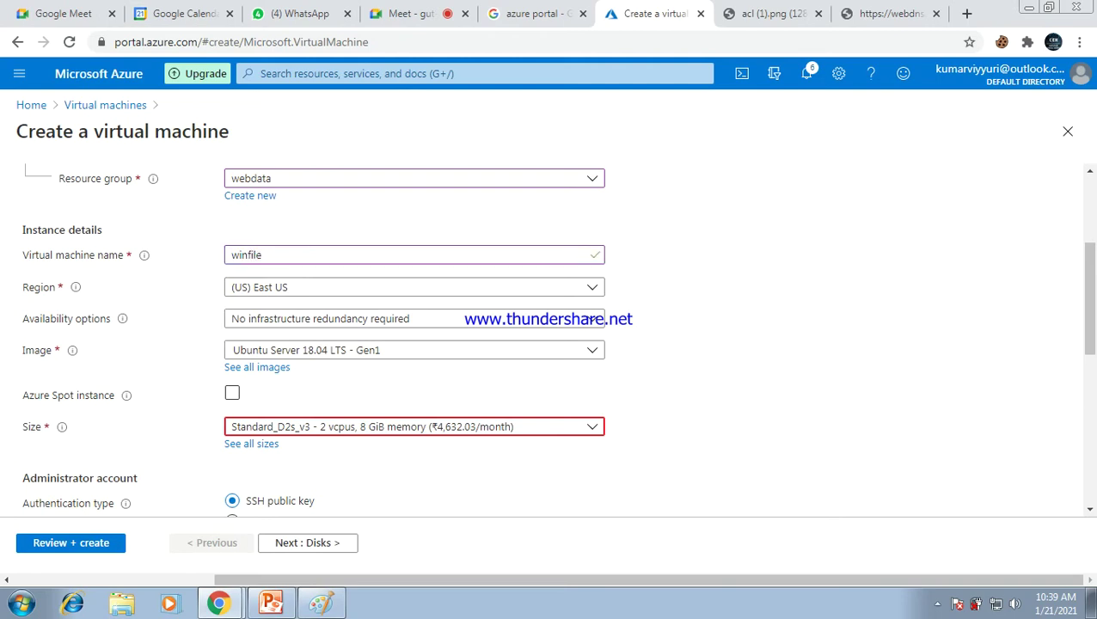
Set the region to (US) East US 2 with availability zone 2
{"action": "left_click", "coordinate": [413, 287]}
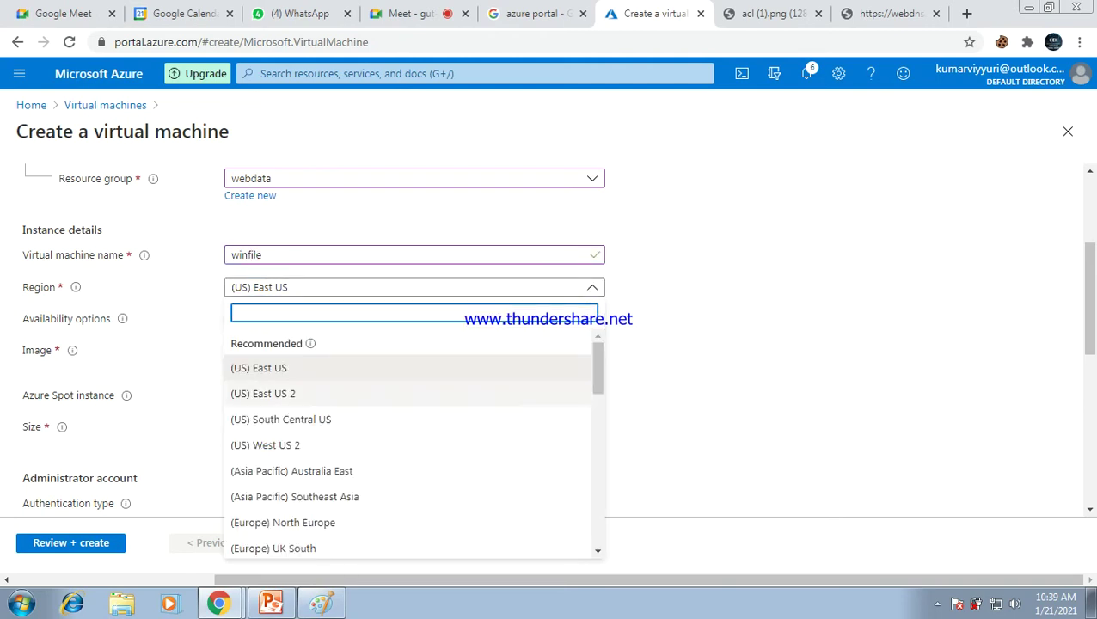
{"action": "left_click", "coordinate": [263, 393]}
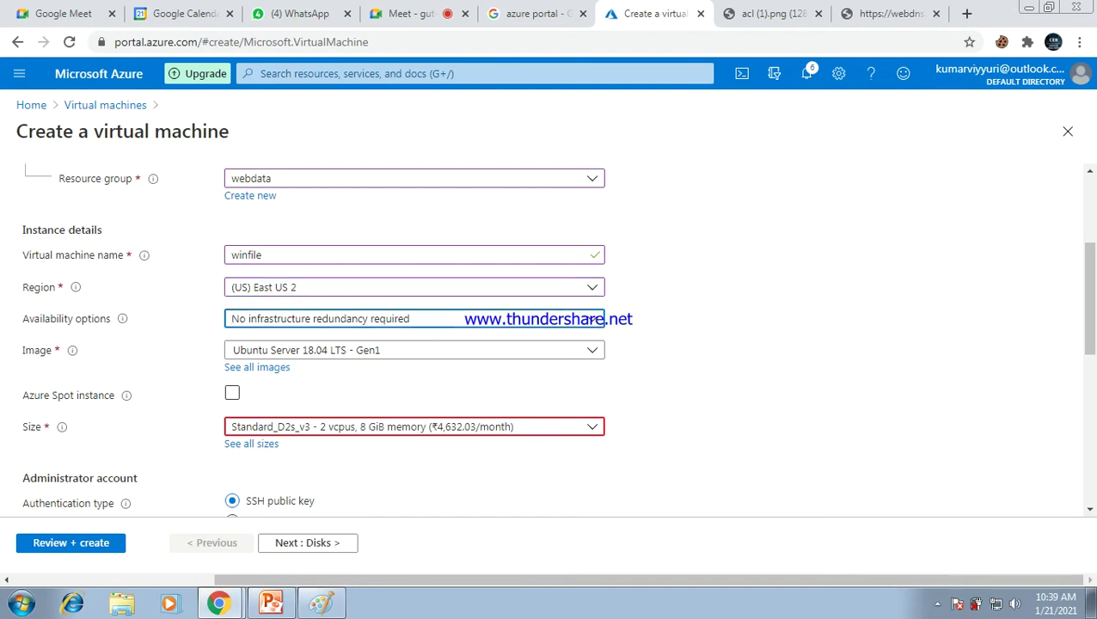
{"action": "left_click", "coordinate": [412, 318]}
{"action": "left_click", "coordinate": [268, 367]}
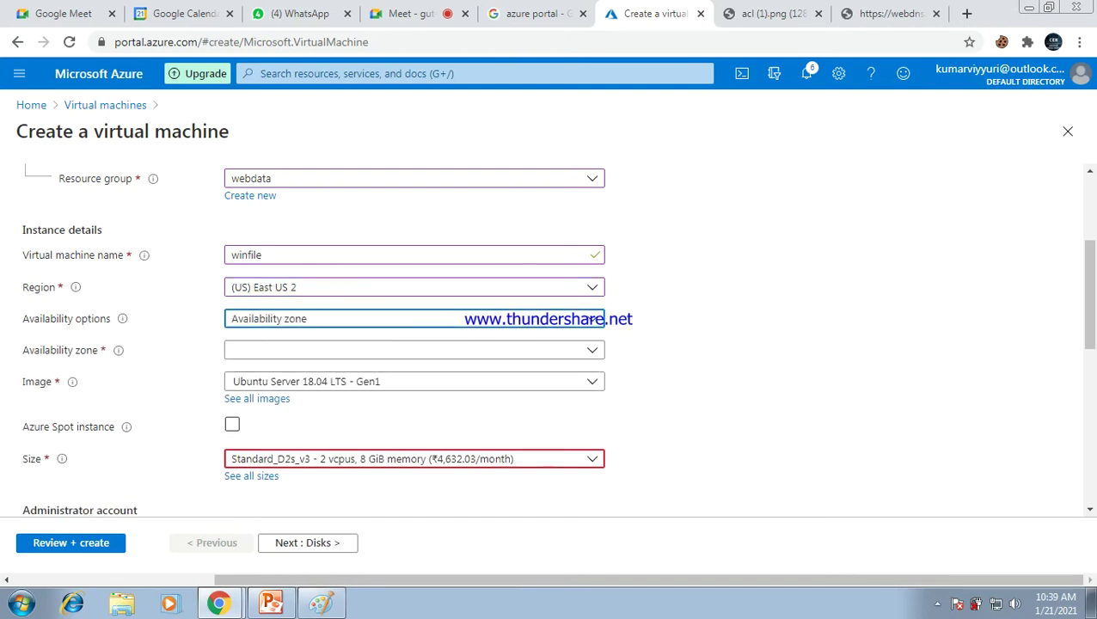
{"action": "left_click", "coordinate": [413, 350]}
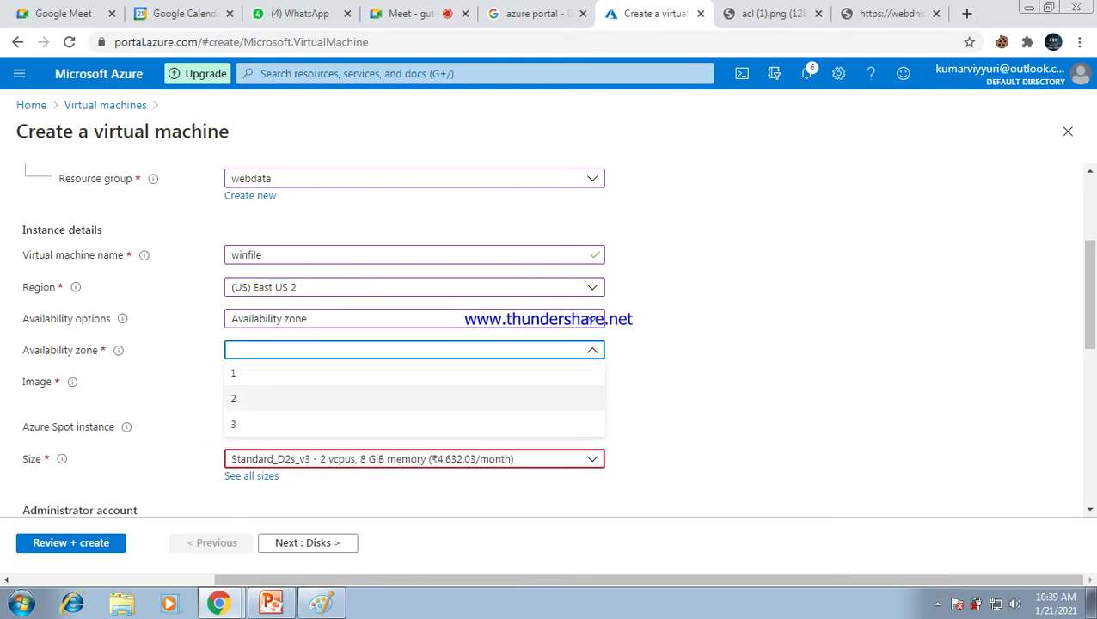
{"action": "left_click", "coordinate": [258, 396]}
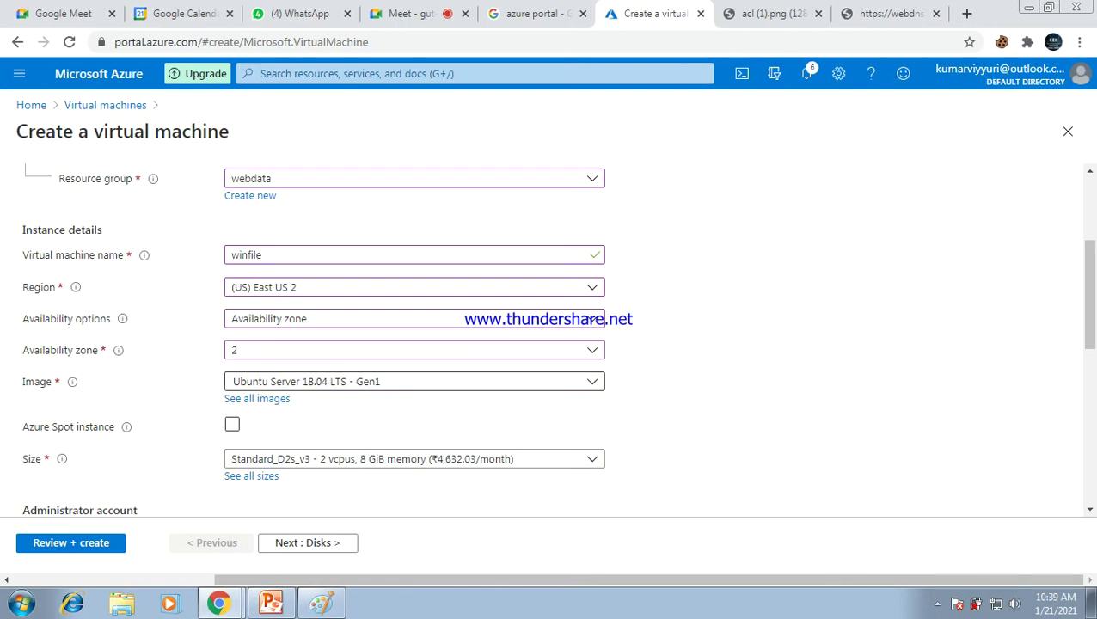
Switch to password authentication and enter a username matching the VM name
{"action": "scroll", "coordinate": [558, 339], "scroll_direction": "down", "scroll_amount": 3}
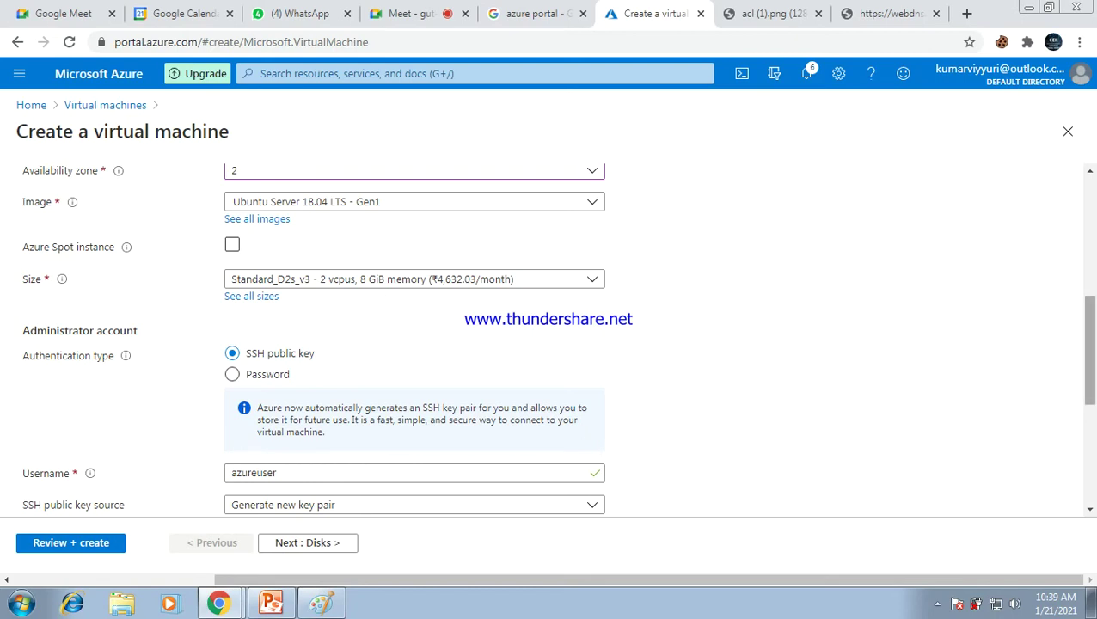
{"action": "scroll", "coordinate": [557, 339], "scroll_direction": "down", "scroll_amount": 2}
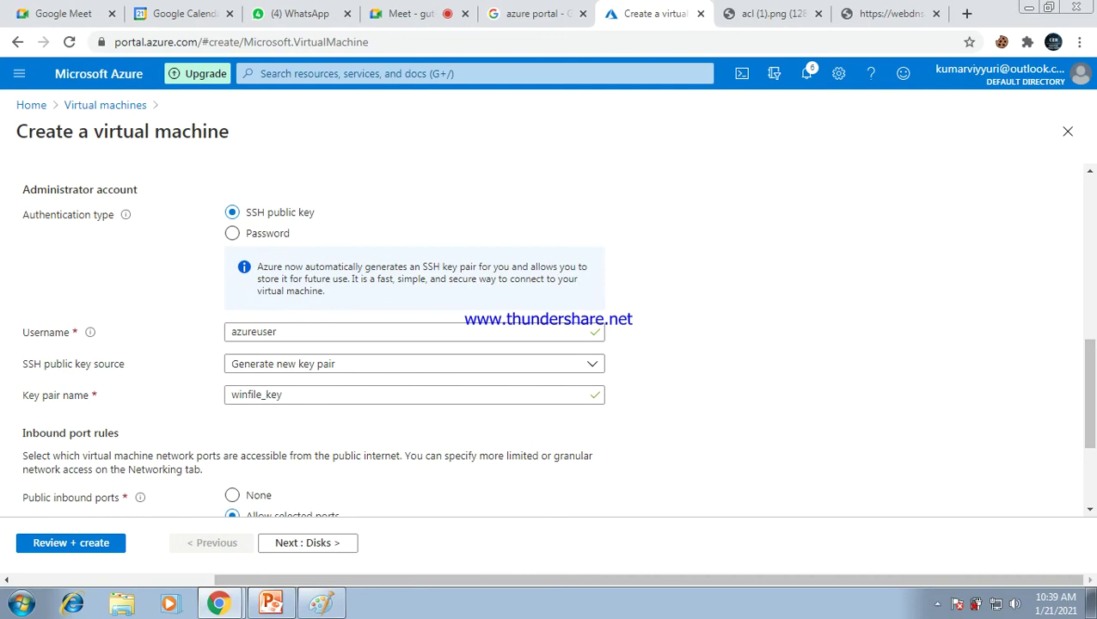
{"action": "left_click", "coordinate": [232, 233]}
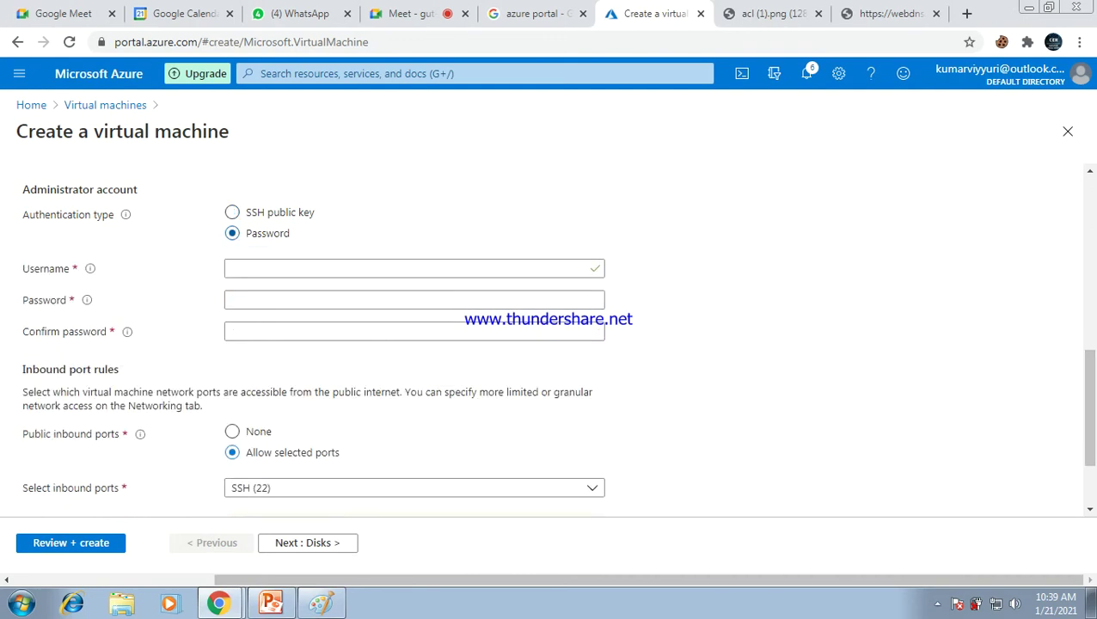
{"action": "left_click", "coordinate": [413, 268]}
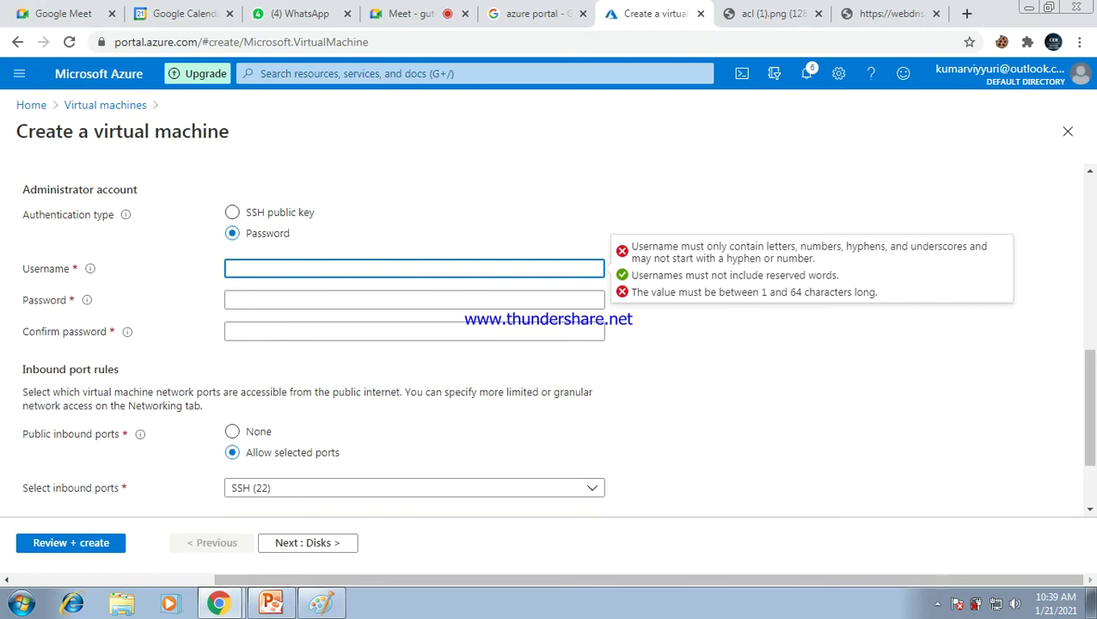
{"action": "scroll", "coordinate": [550, 344], "scroll_direction": "down", "scroll_amount": 2}
{"action": "scroll", "coordinate": [550, 344], "scroll_direction": "up", "scroll_amount": 10}
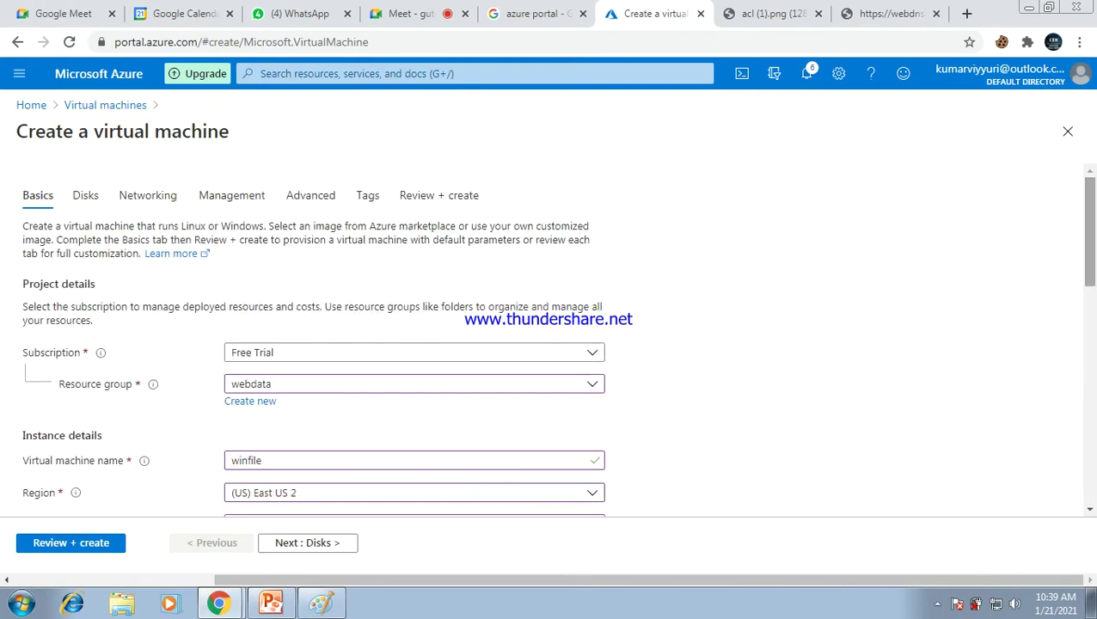
{"action": "scroll", "coordinate": [413, 343], "scroll_direction": "down", "scroll_amount": 5}
{"action": "scroll", "coordinate": [551, 344], "scroll_direction": "down", "scroll_amount": 2}
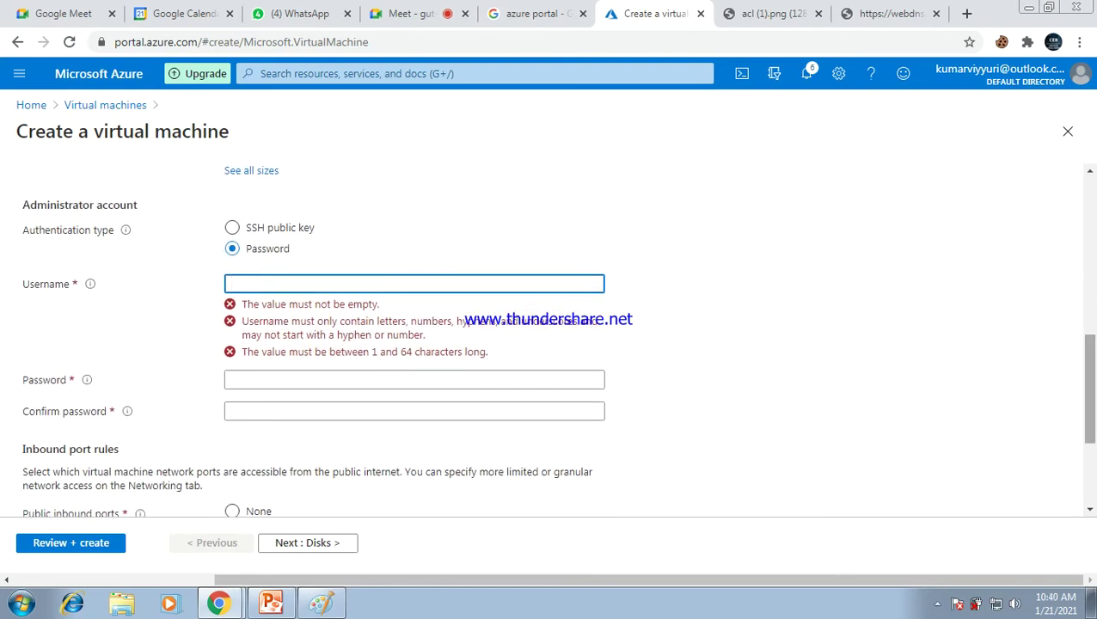
{"action": "type", "text": "winfile"}
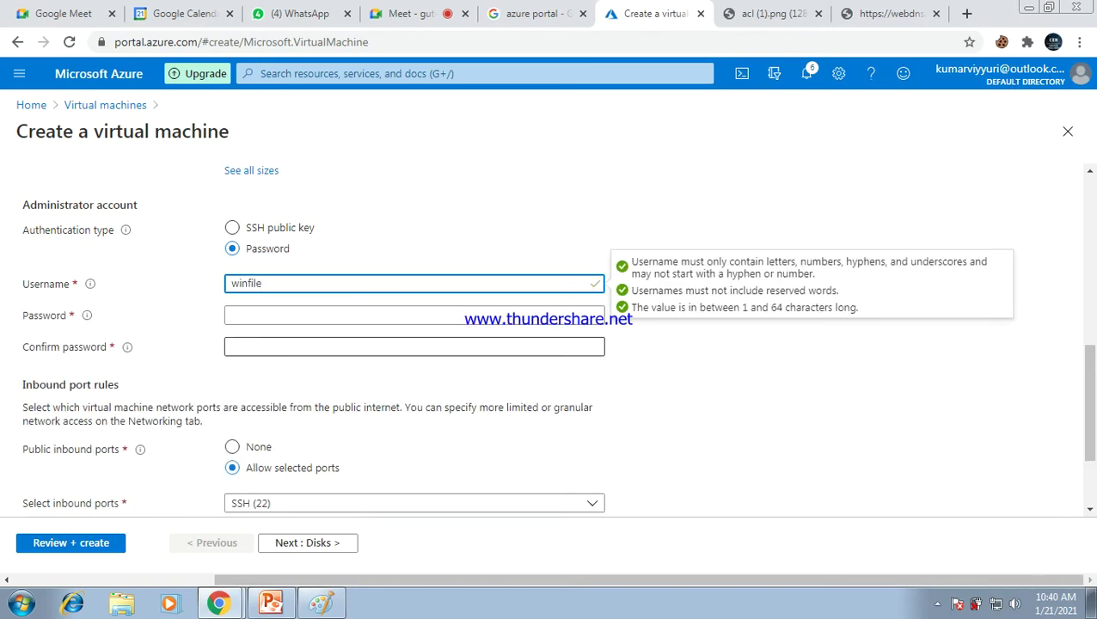
Enter the administrator password and its matching confirmation
{"action": "left_click", "coordinate": [237, 316]}
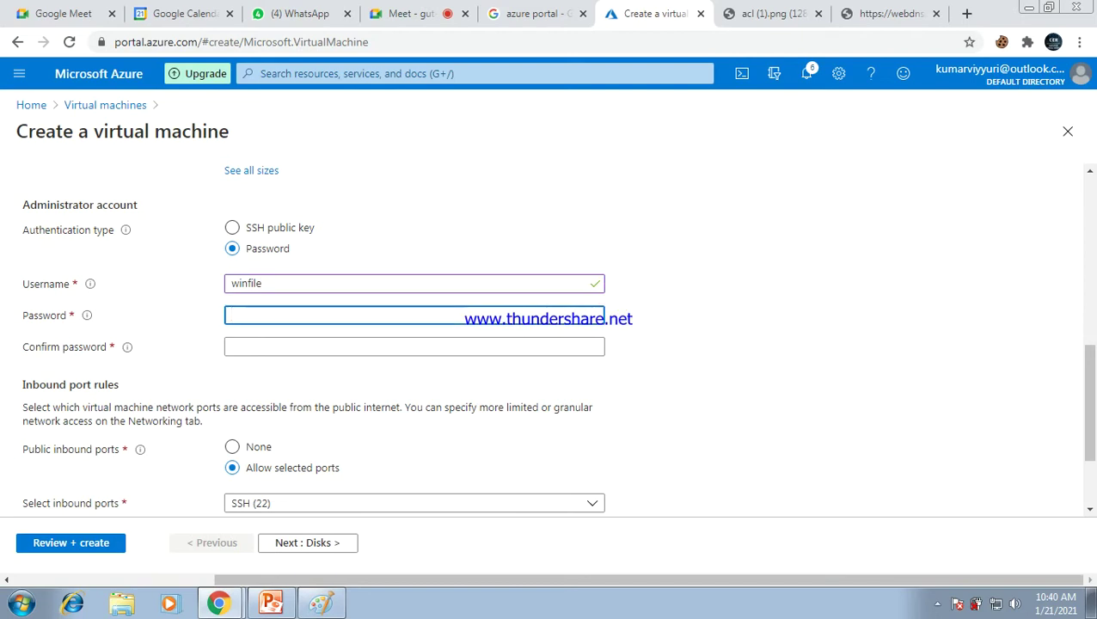
{"action": "type", "text": "*************"}
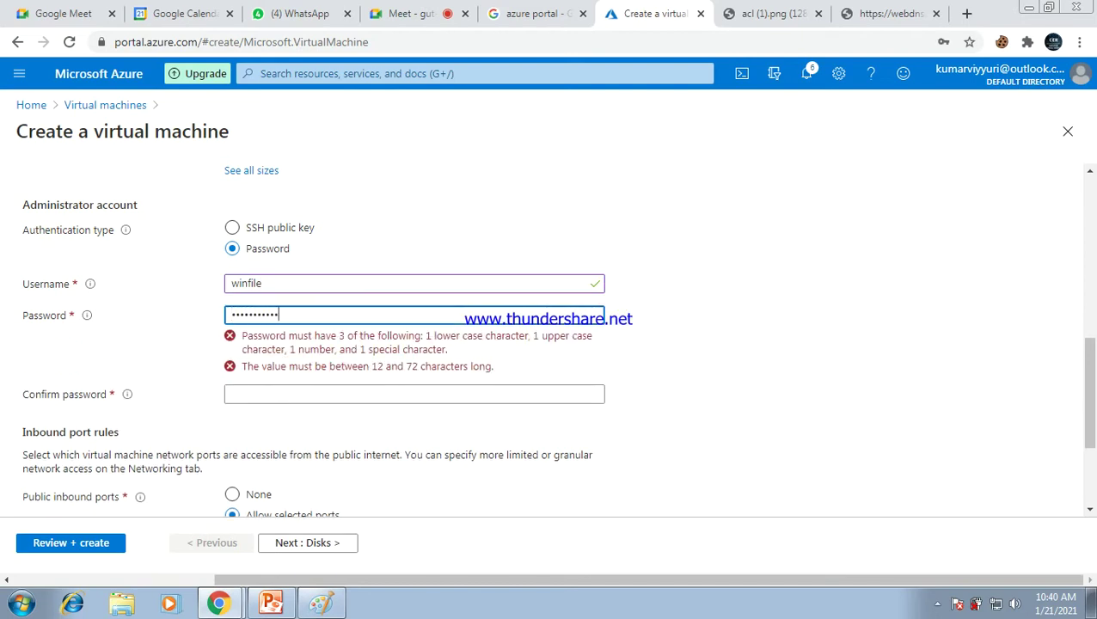
{"action": "type", "text": "*"}
{"action": "key", "text": "Tab"}
{"action": "type", "text": "****"}
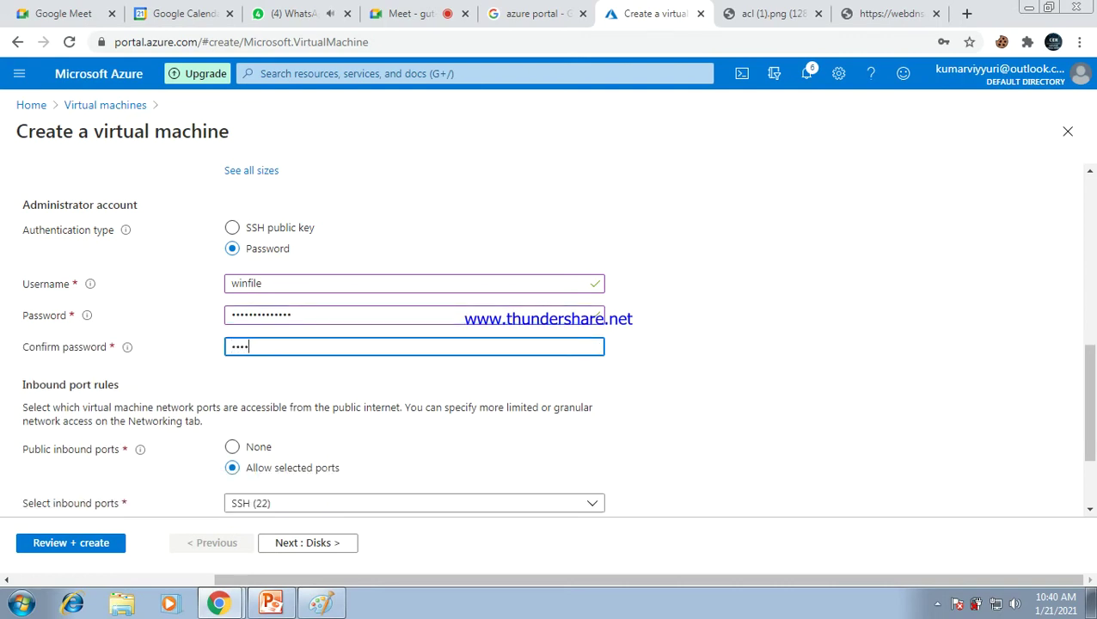
{"action": "type", "text": "******"}
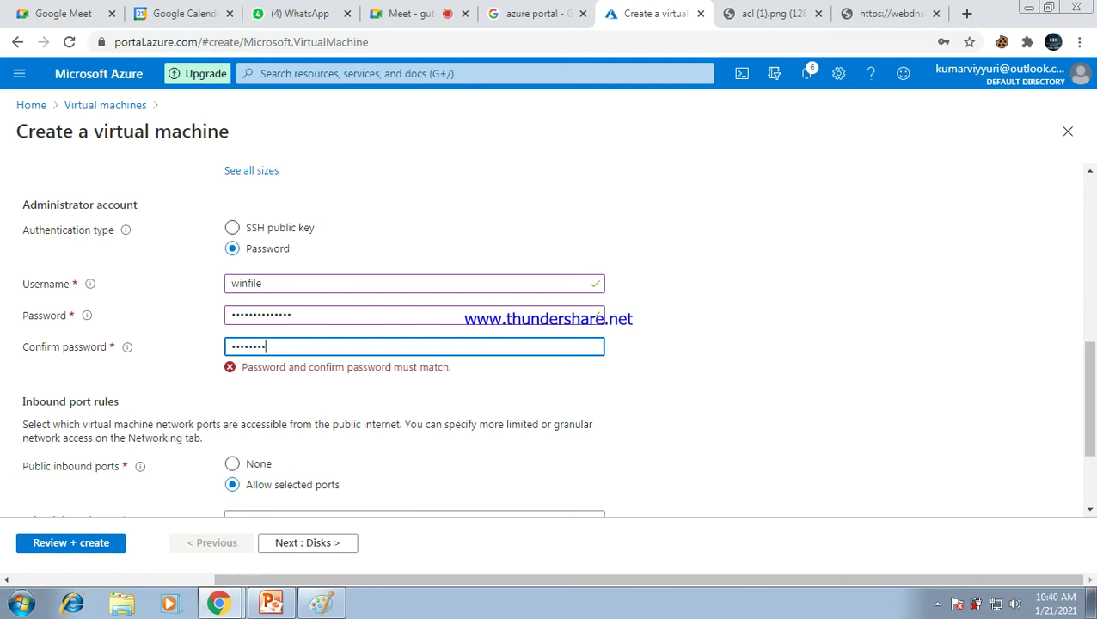
{"action": "type", "text": "****"}
{"action": "key", "text": "Tab"}
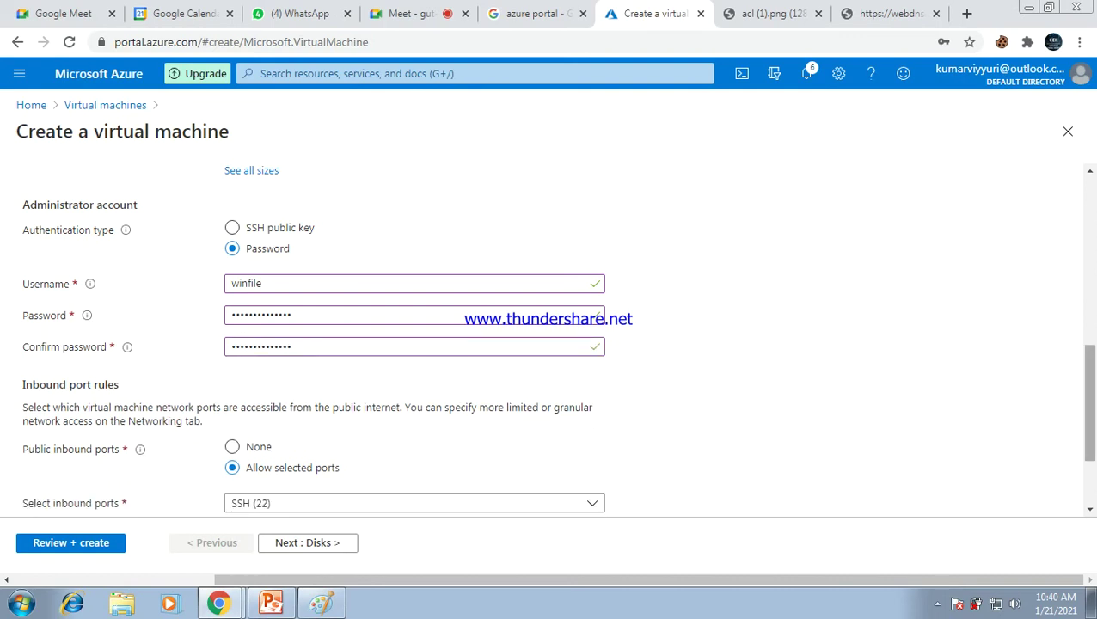
{"action": "scroll", "coordinate": [550, 344], "scroll_direction": "down", "scroll_amount": 2}
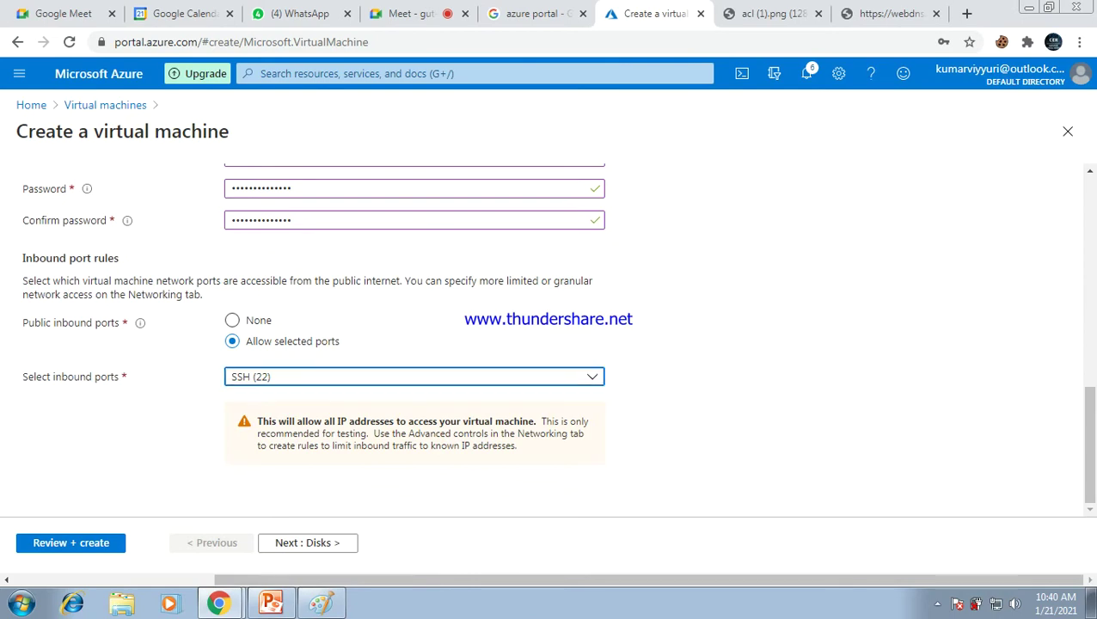
{"action": "key", "text": "Return"}
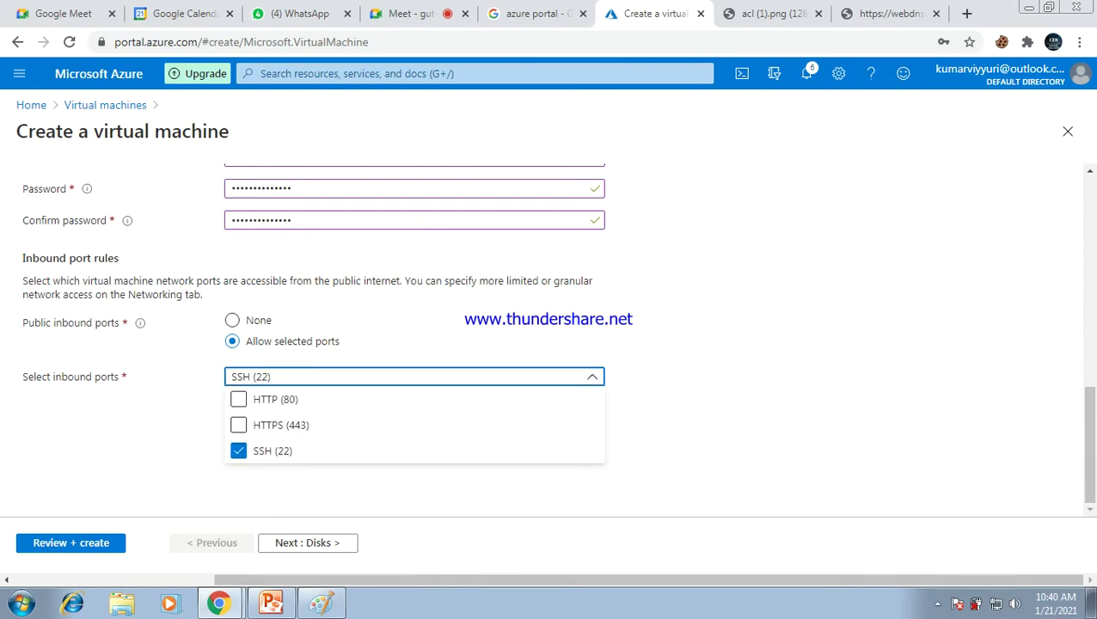
{"action": "key", "text": "Escape"}
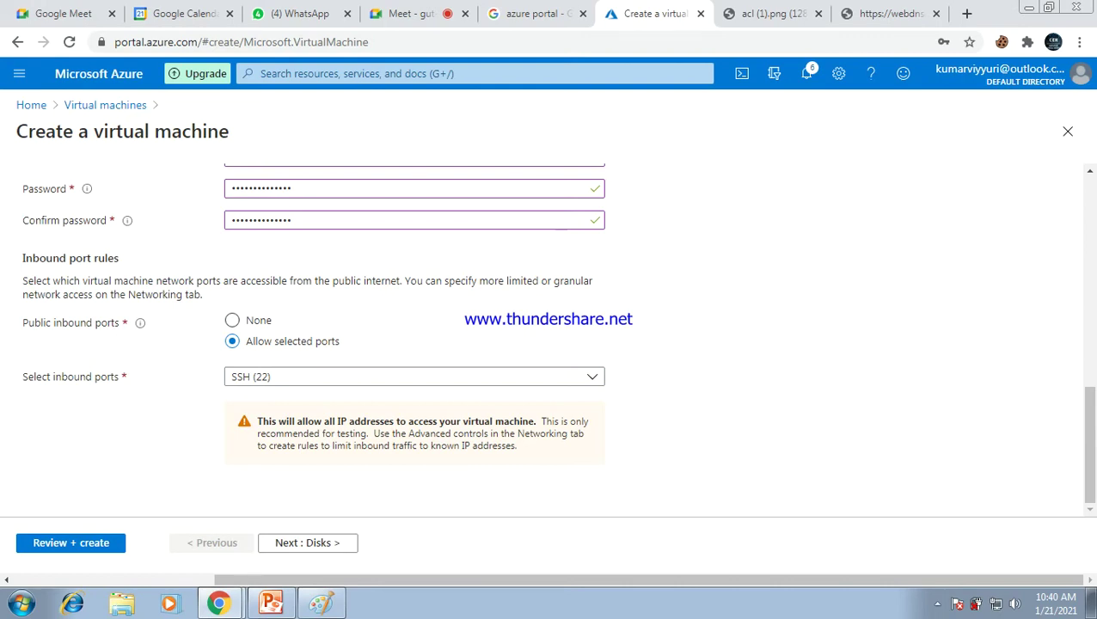
{"action": "scroll", "coordinate": [558, 339], "scroll_direction": "up", "scroll_amount": 3}
Choose the Windows Server 2016 Datacenter image
{"action": "scroll", "coordinate": [558, 339], "scroll_direction": "up", "scroll_amount": 2}
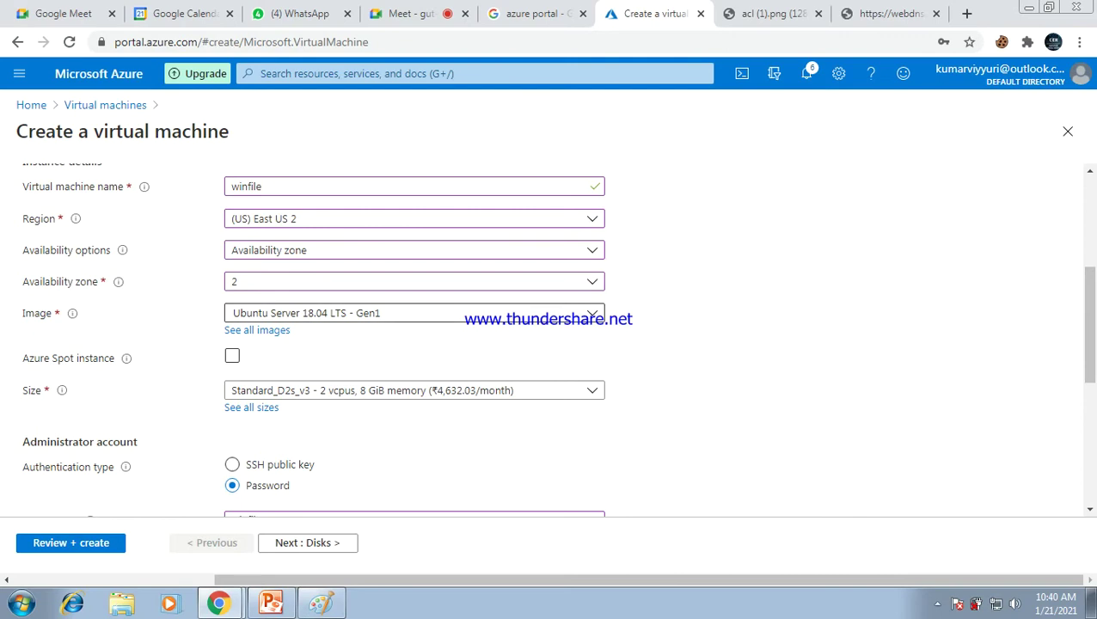
{"action": "left_click", "coordinate": [413, 313]}
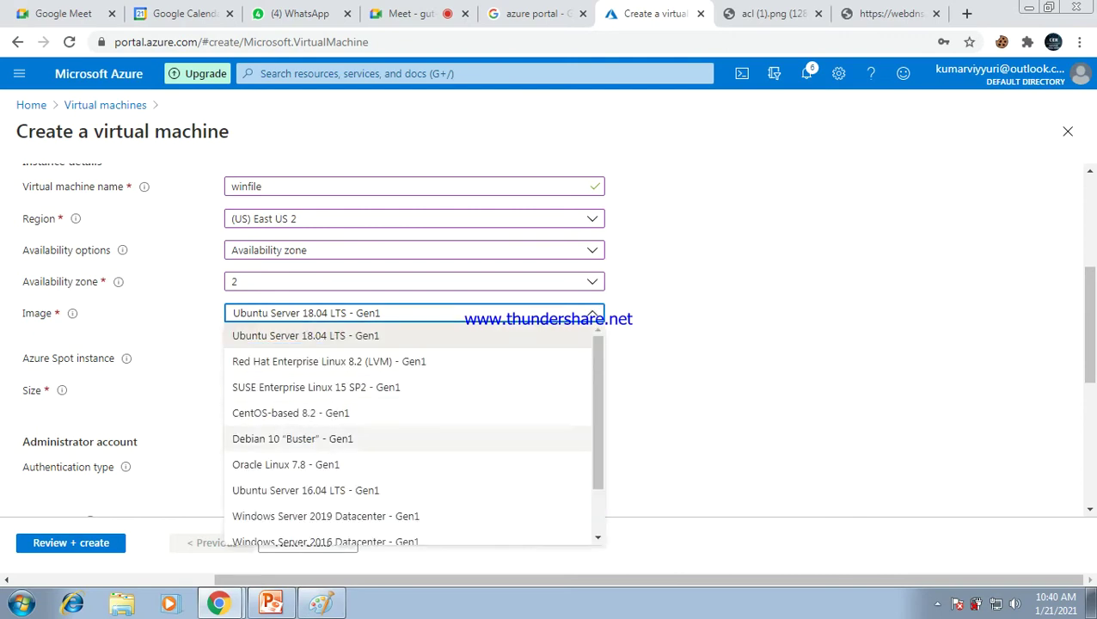
{"action": "scroll", "coordinate": [344, 509], "scroll_direction": "down", "scroll_amount": 2}
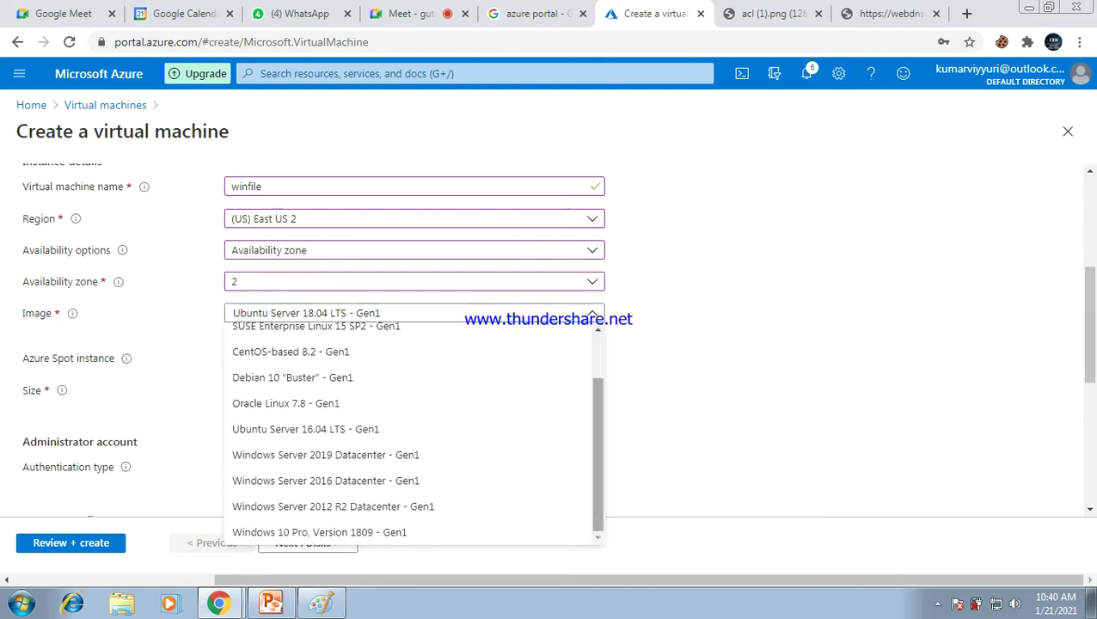
{"action": "left_click", "coordinate": [326, 480]}
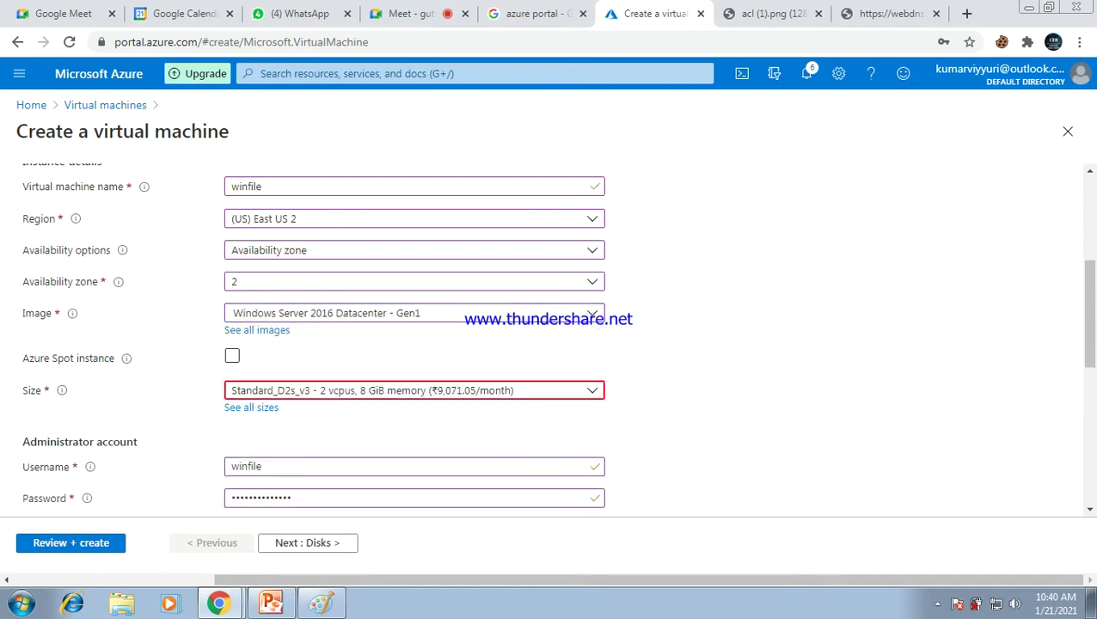
Change the VM size to Standard_DS1_v2 (1 vcpu, 3.5 GiB memory)
{"action": "left_click", "coordinate": [549, 391]}
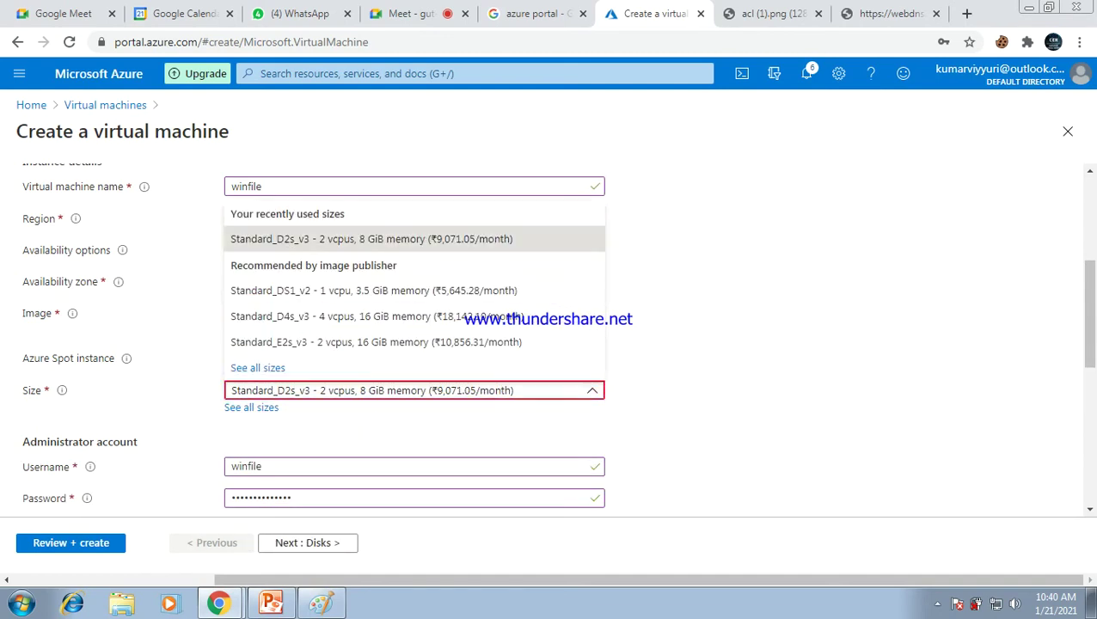
{"action": "key", "text": "Return"}
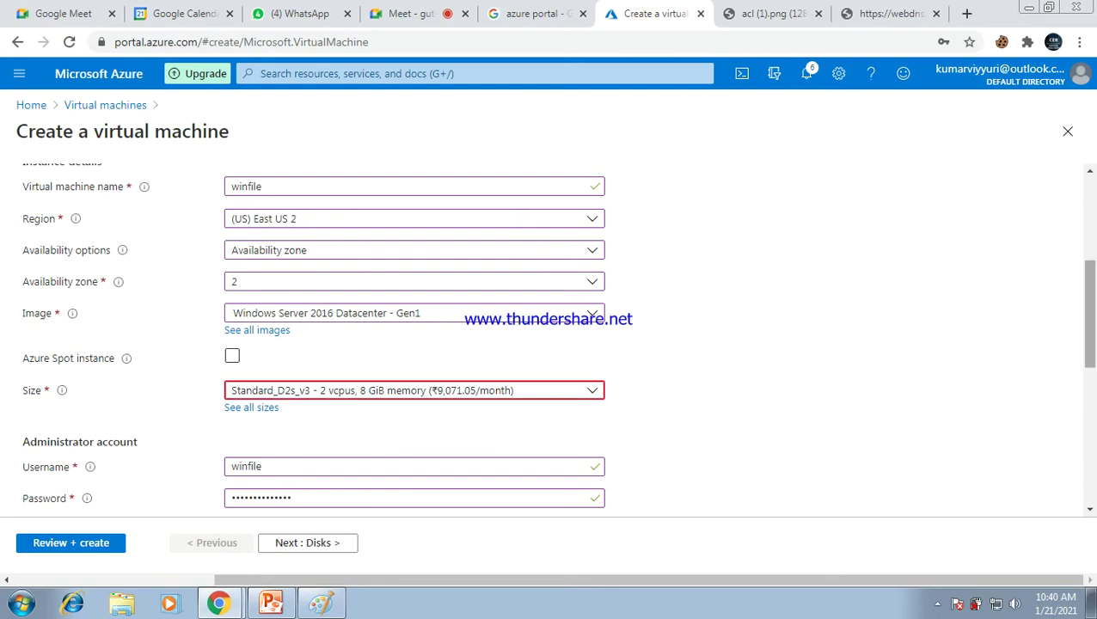
{"action": "scroll", "coordinate": [1089, 318], "scroll_direction": "down", "scroll_amount": 3}
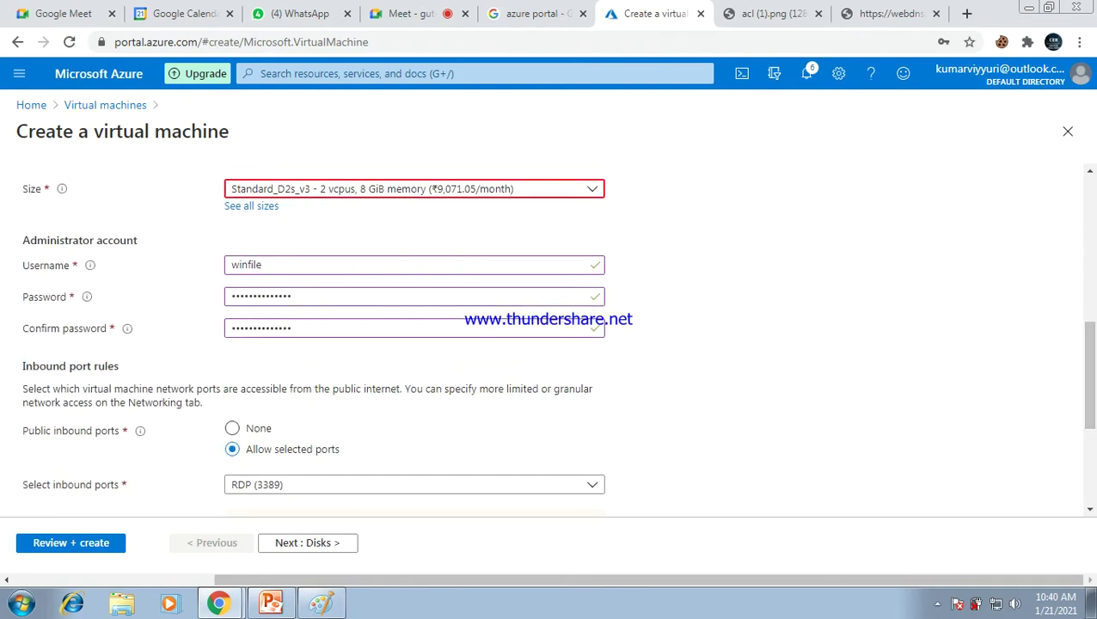
{"action": "key", "text": "Return"}
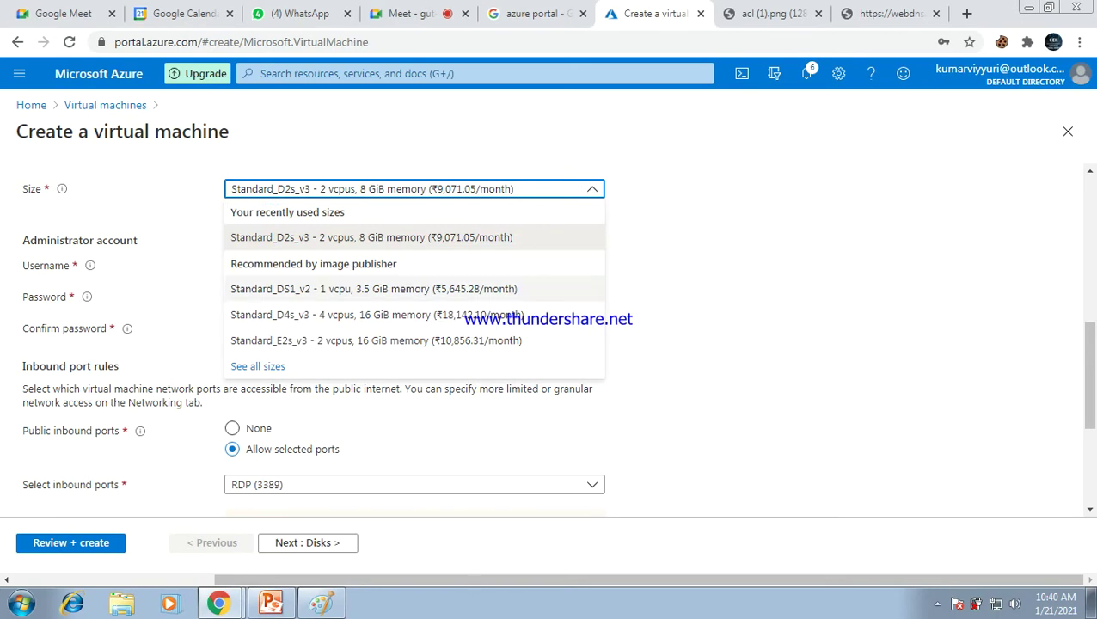
{"action": "key", "text": "Return"}
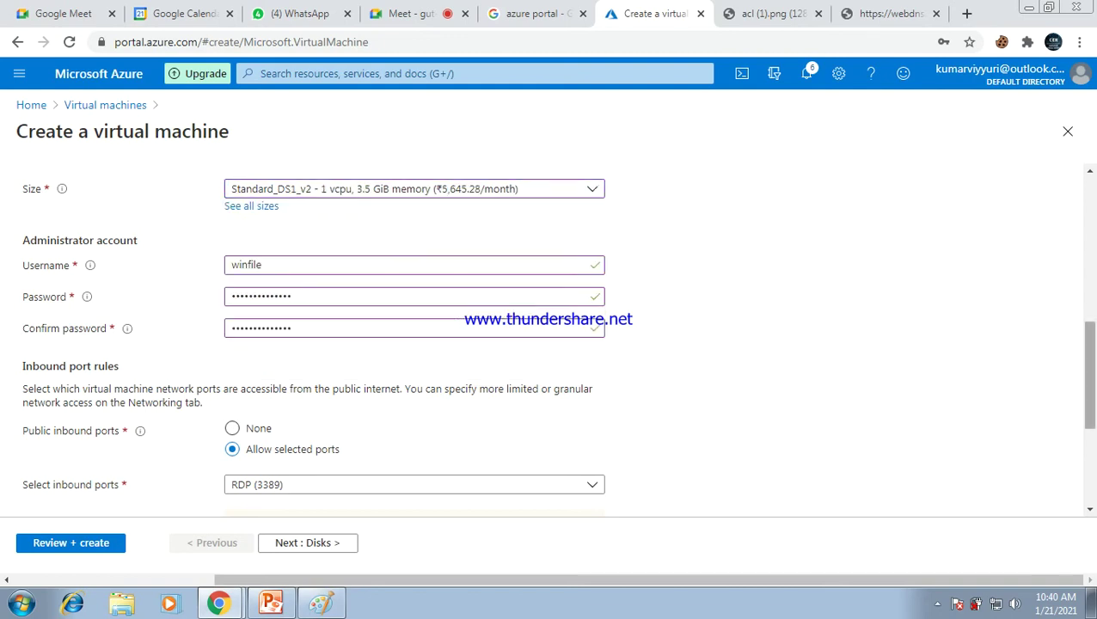
{"action": "scroll", "coordinate": [550, 344], "scroll_direction": "down", "scroll_amount": 2}
{"action": "scroll", "coordinate": [550, 344], "scroll_direction": "down", "scroll_amount": 1}
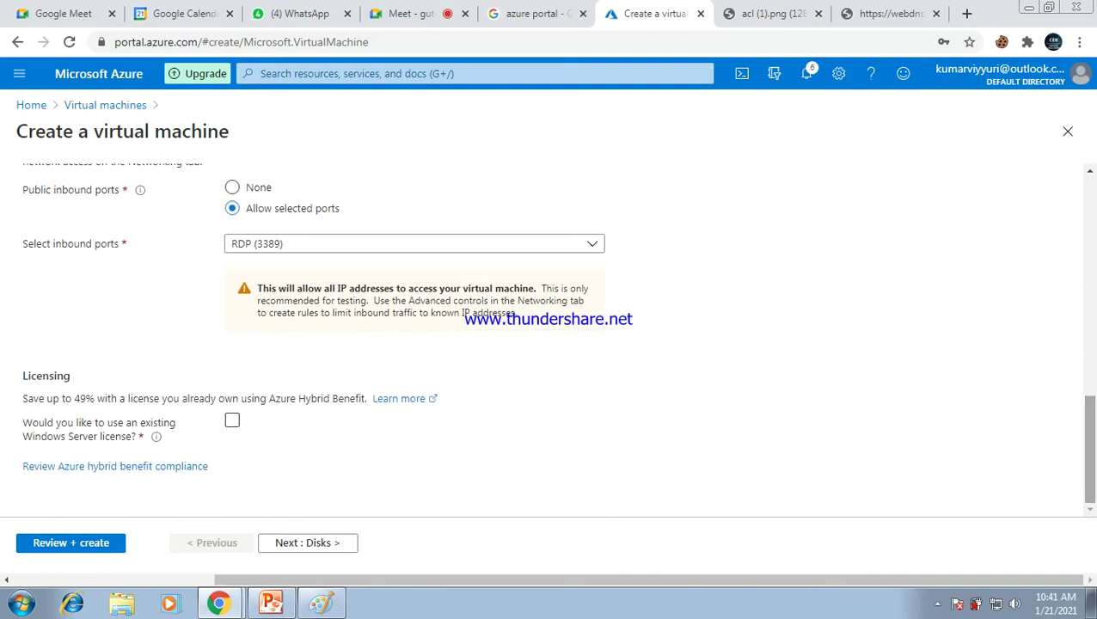
{"action": "key", "text": "Tab"}
On the Disks step, switch the OS disk type to Standard SSD and start a new data disk
{"action": "key", "text": "Return"}
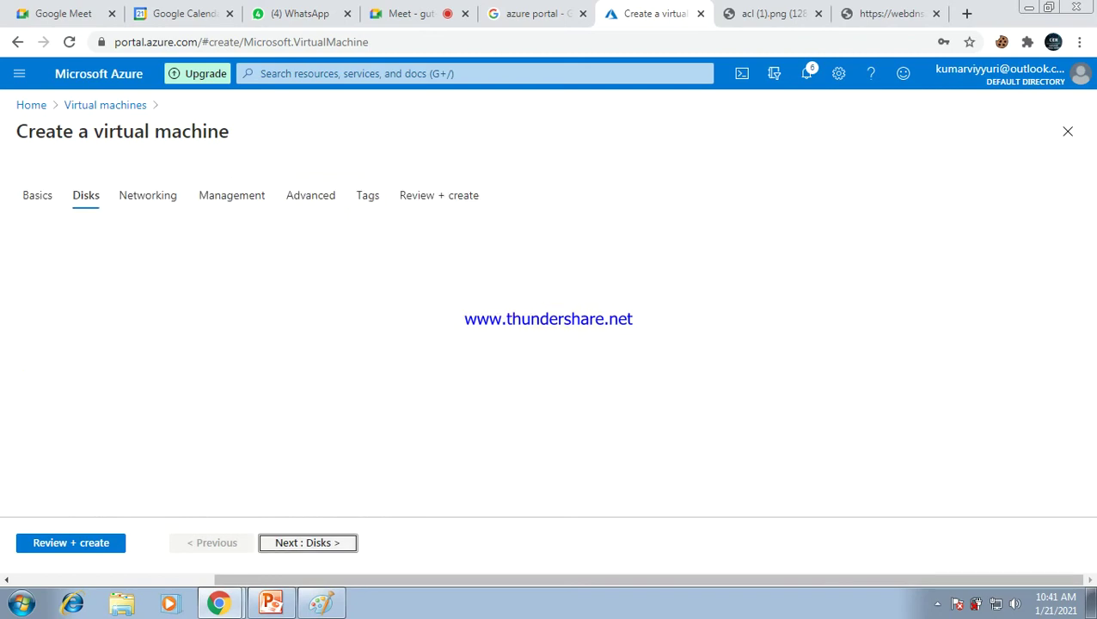
{"action": "left_click", "coordinate": [413, 287]}
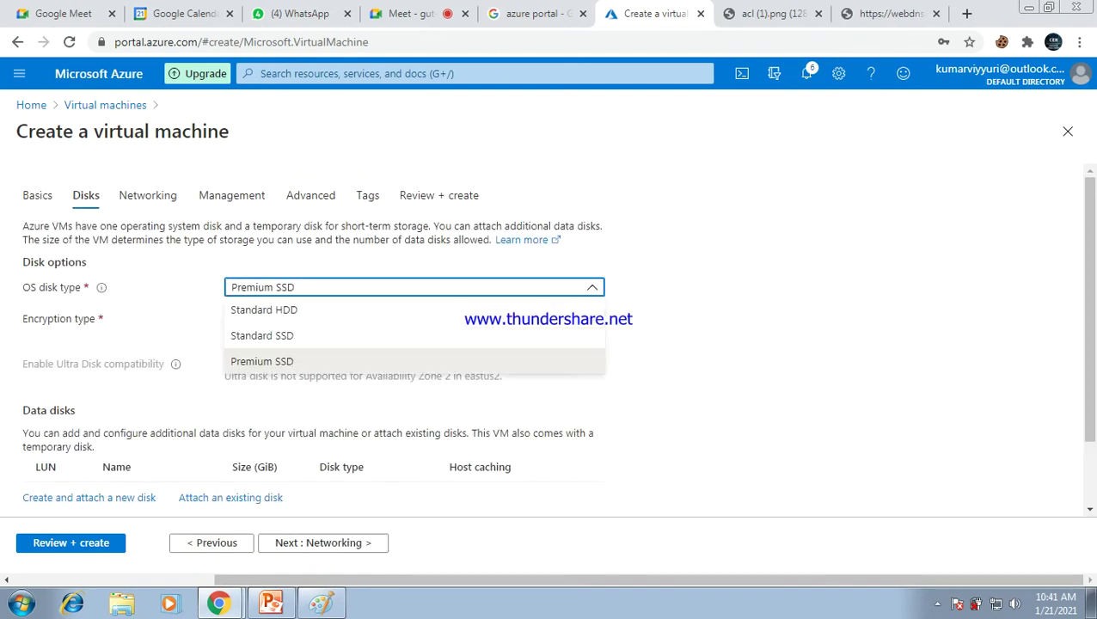
{"action": "key", "text": "Up"}
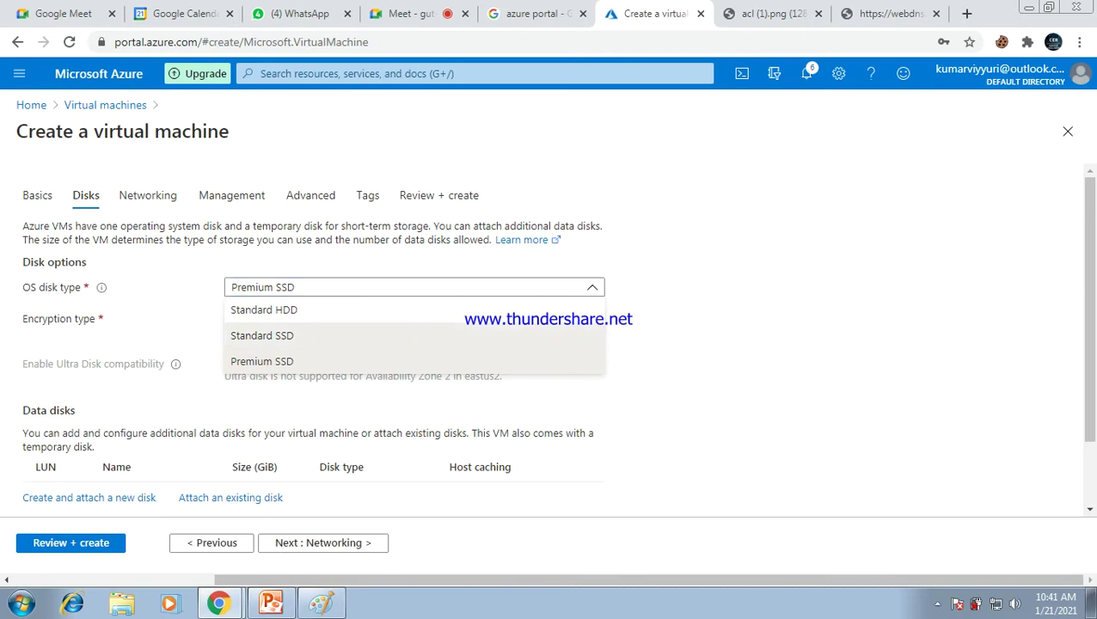
{"action": "key", "text": "Return"}
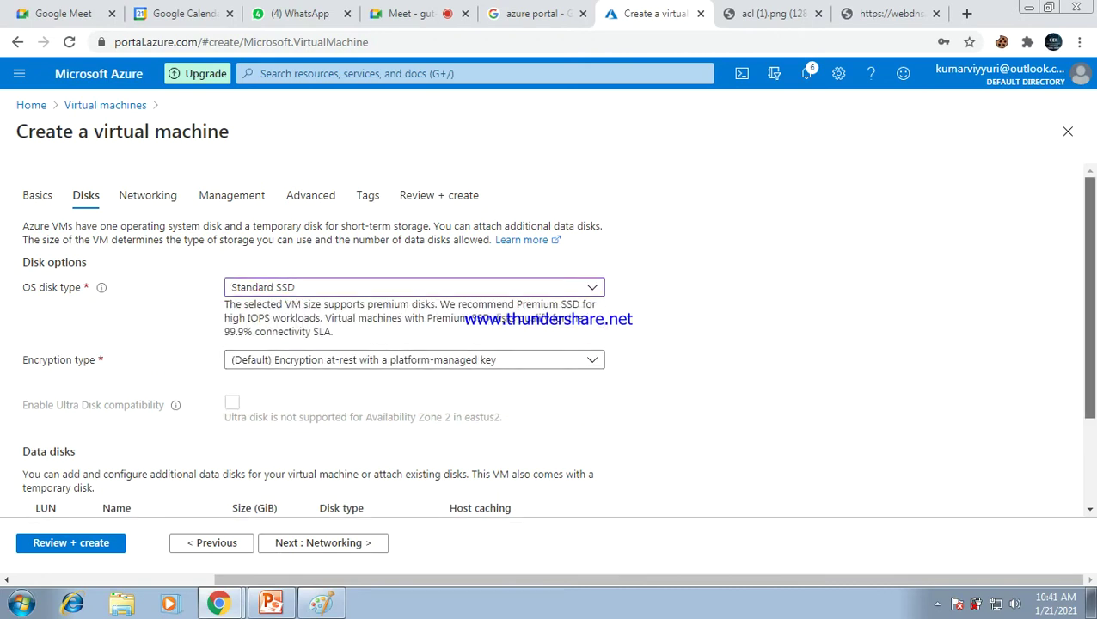
{"action": "scroll", "coordinate": [550, 344], "scroll_direction": "down", "scroll_amount": 3}
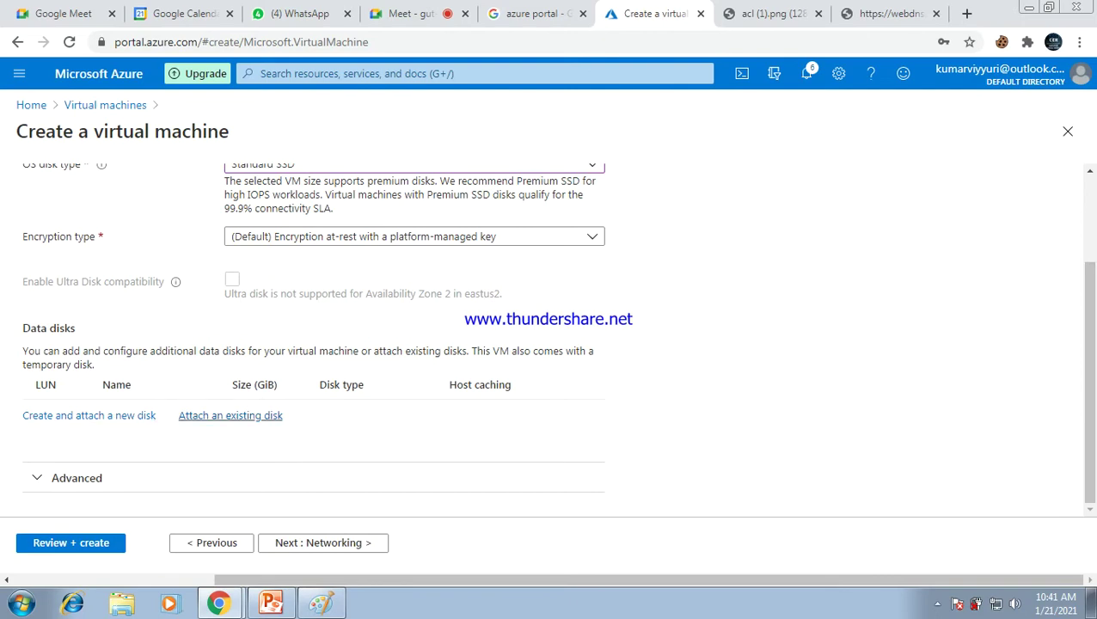
{"action": "left_click", "coordinate": [88, 415]}
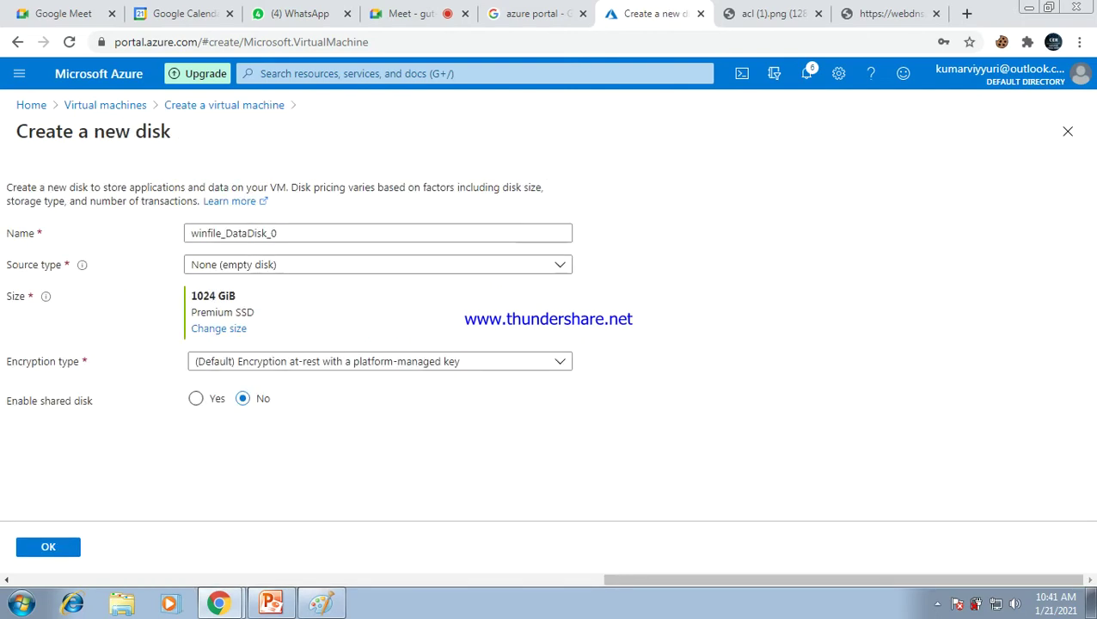
Keep an empty source, pick the 4 GiB size and leave the default encryption
{"action": "key", "text": "Tab"}
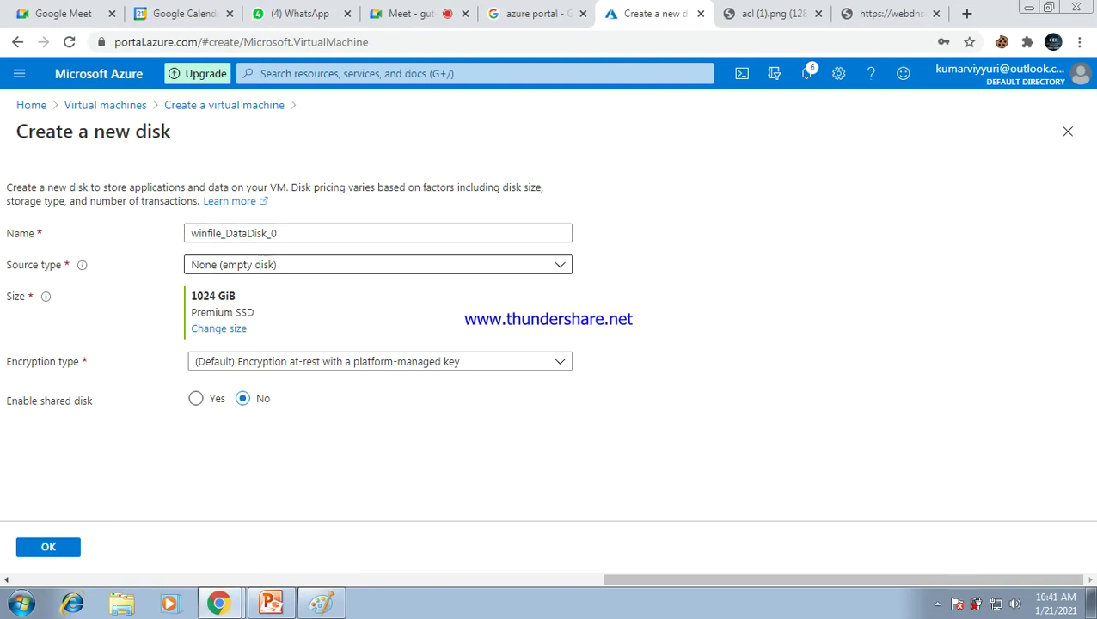
{"action": "key", "text": "space"}
{"action": "key", "text": "Return"}
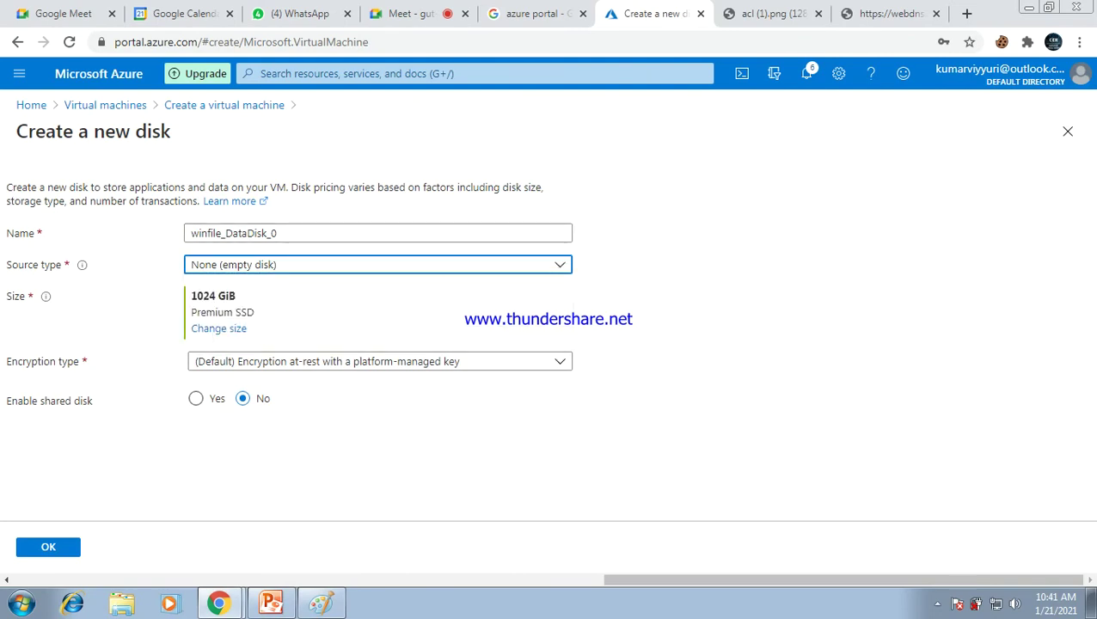
{"action": "key", "text": "Tab"}
{"action": "key", "text": "Return"}
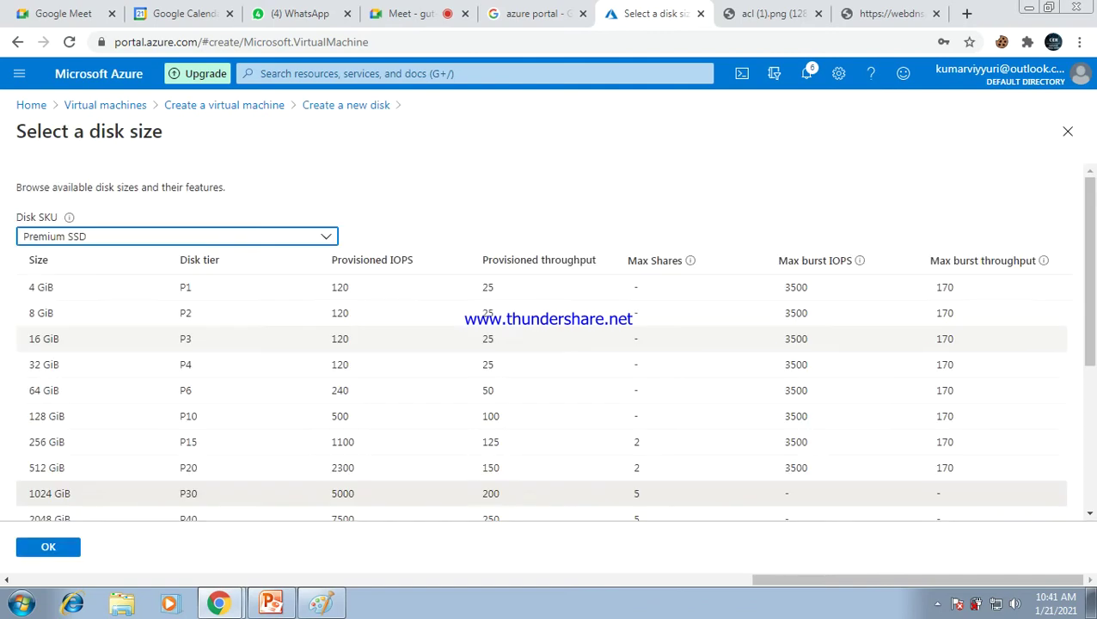
{"action": "key", "text": "Tab"}
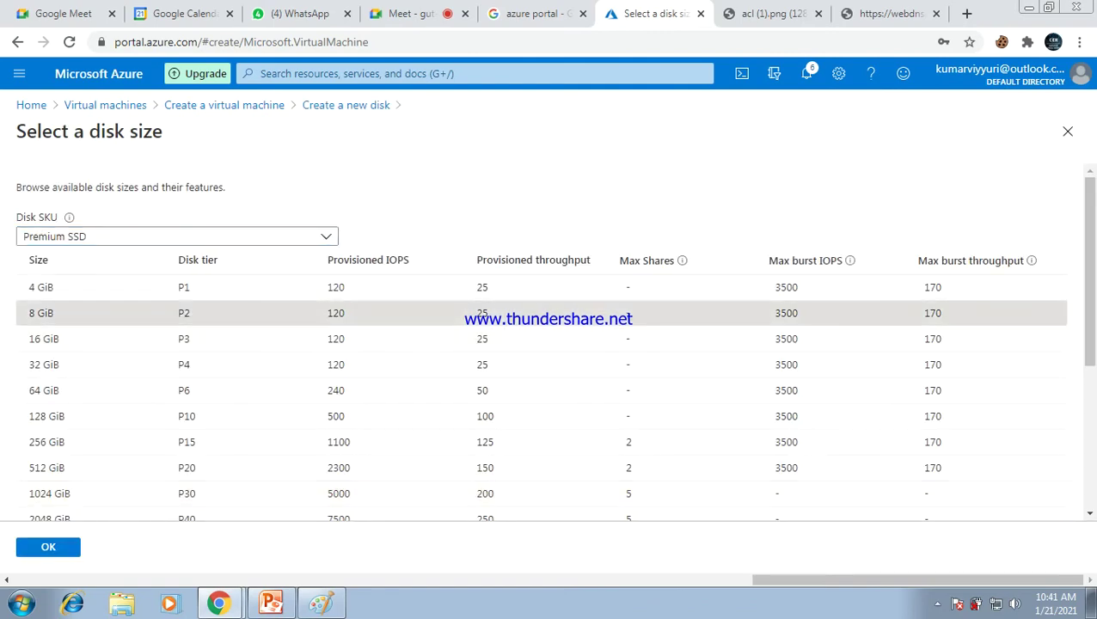
{"action": "key", "text": "Up"}
{"action": "key", "text": "Tab"}
{"action": "key", "text": "Return"}
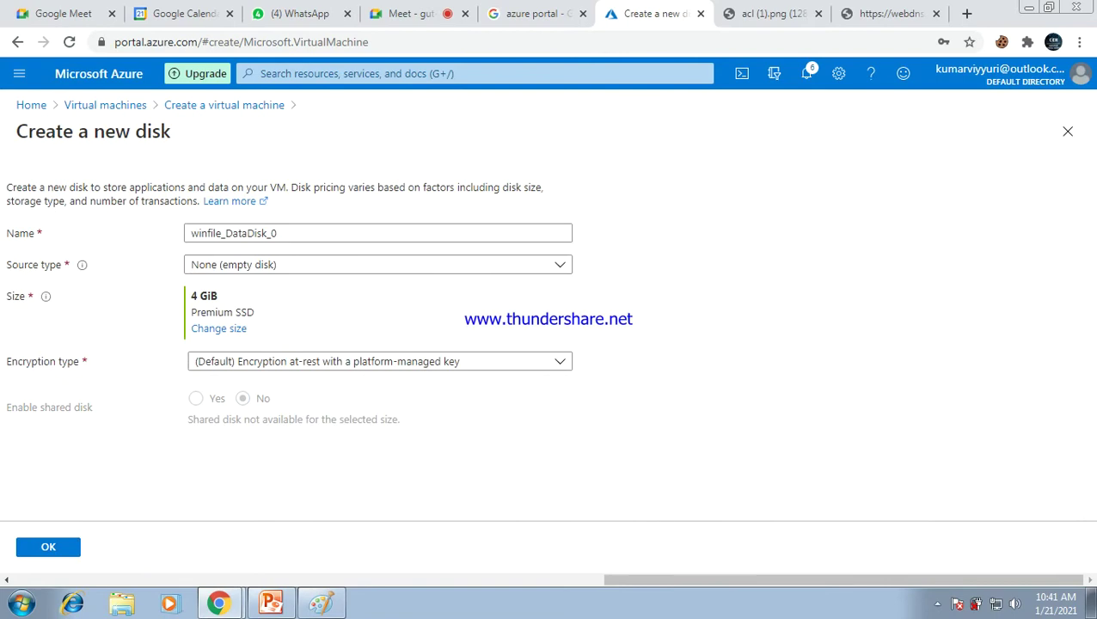
{"action": "key", "text": "Tab"}
{"action": "key", "text": "Return"}
{"action": "key", "text": "Return"}
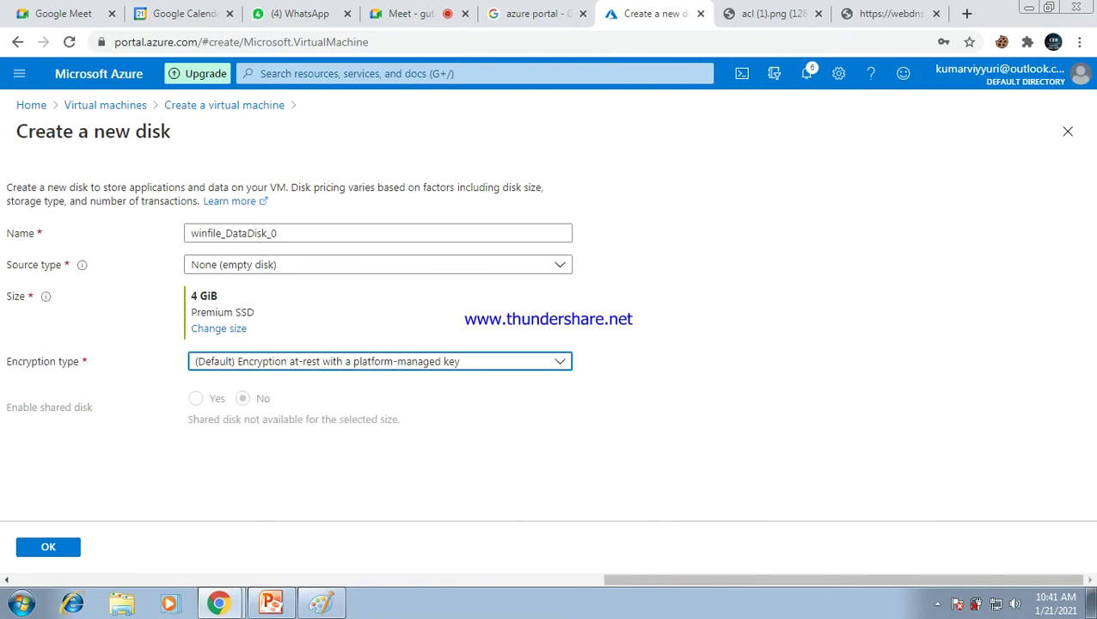
Recheck the source, reconfirm 4 GiB, and attach winfile_DataDisk_0 at LUN 0
{"action": "key", "text": "Tab"}
{"action": "key", "text": "shift+Tab"}
{"action": "key", "text": "Return"}
{"action": "key", "text": "Return"}
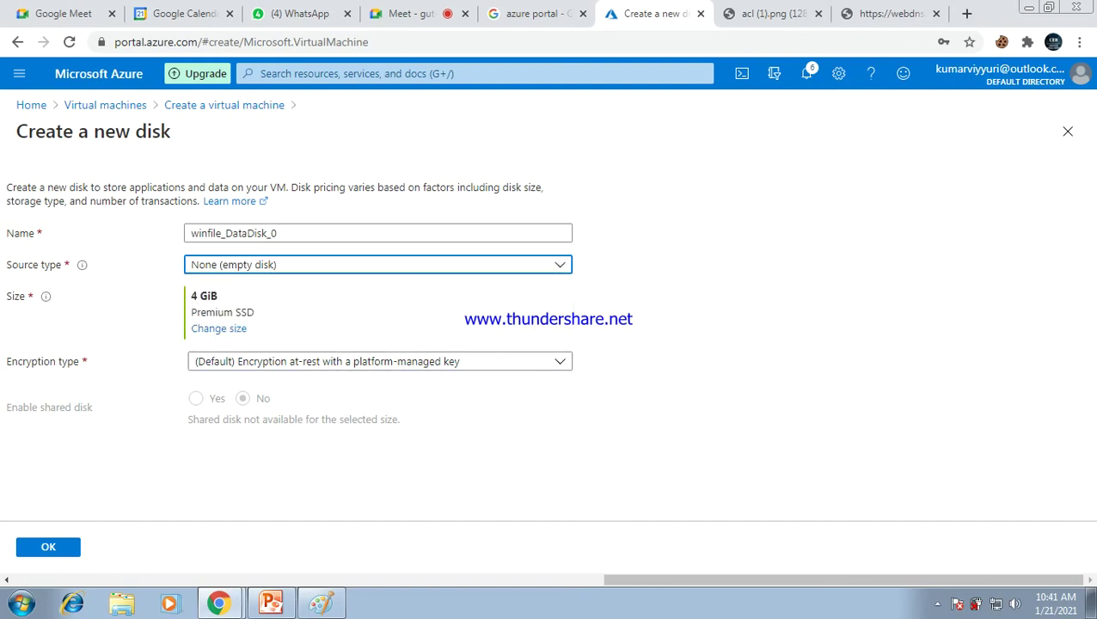
{"action": "key", "text": "Tab"}
{"action": "key", "text": "Tab"}
{"action": "key", "text": "Tab"}
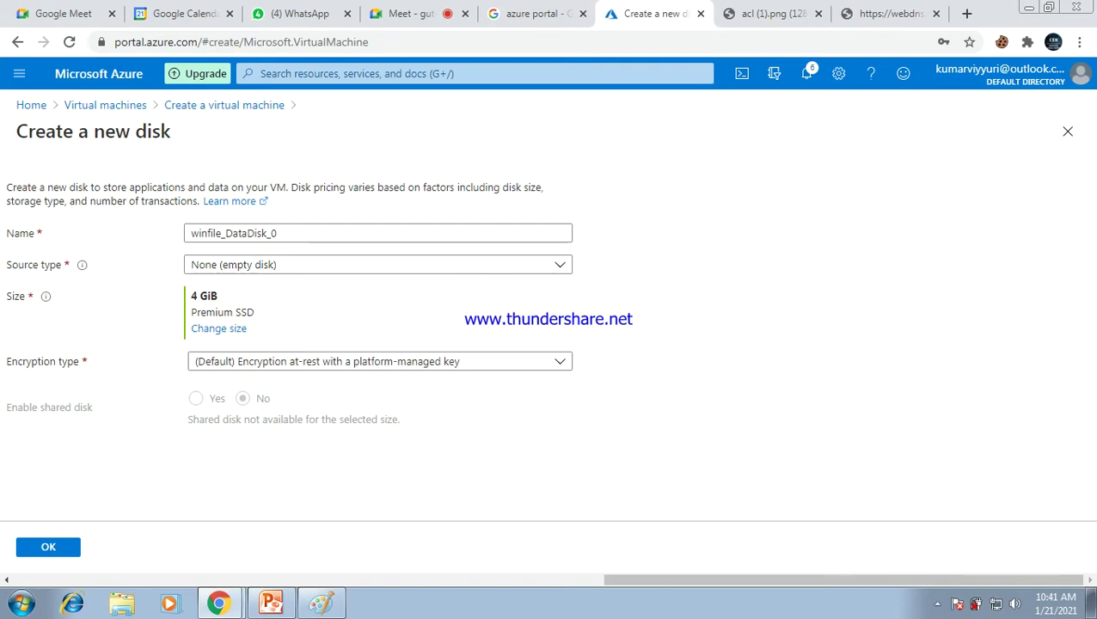
{"action": "key", "text": "Return"}
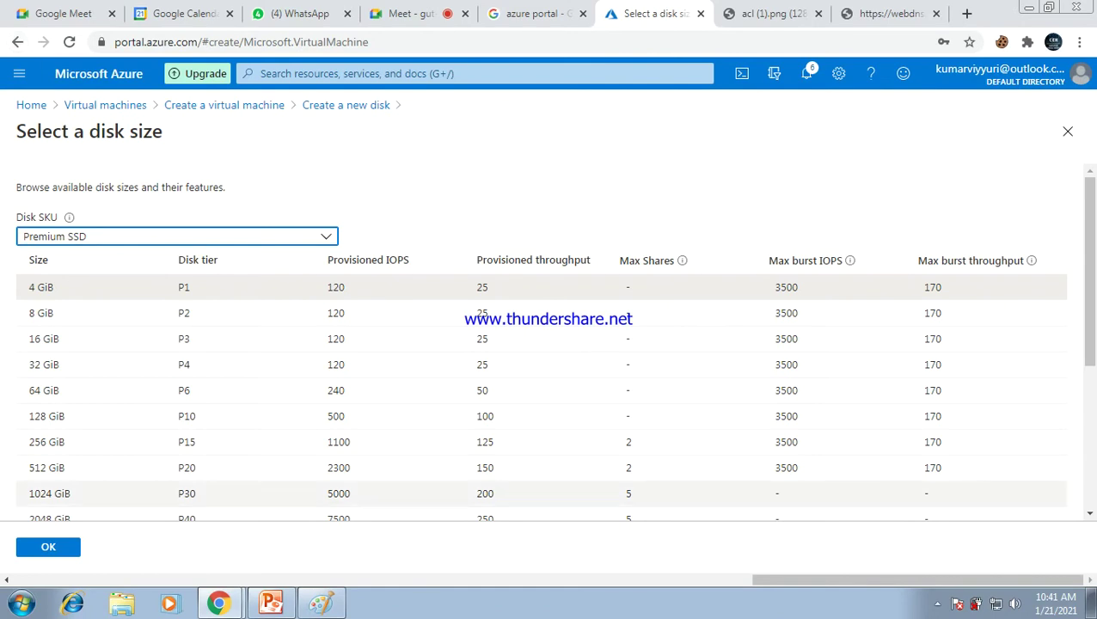
{"action": "key", "text": "Tab"}
{"action": "key", "text": "Return"}
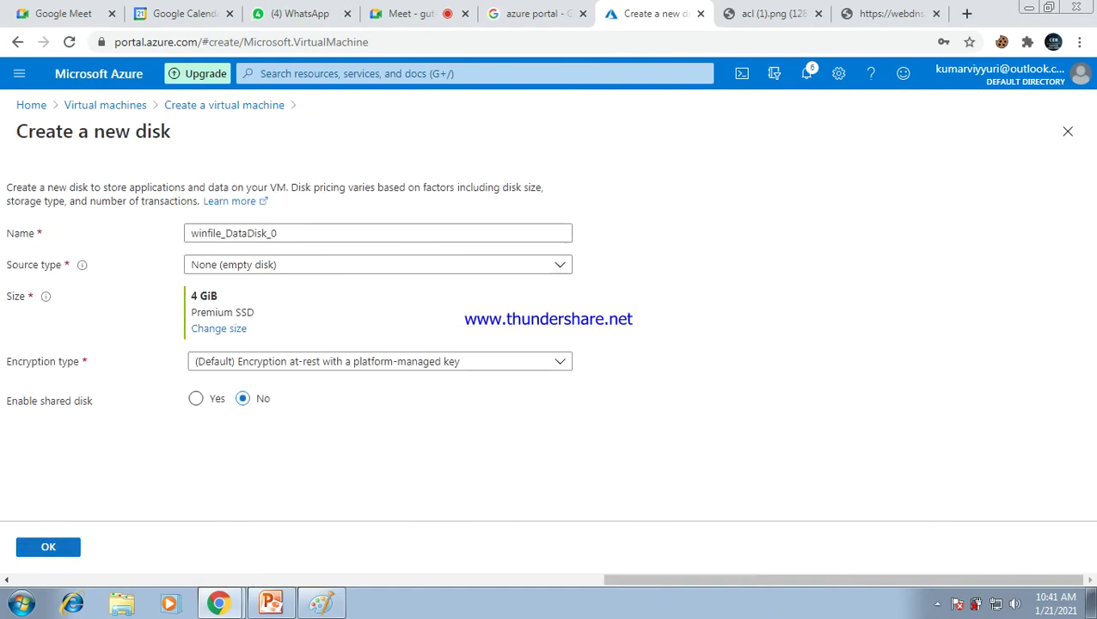
{"action": "key", "text": "Return"}
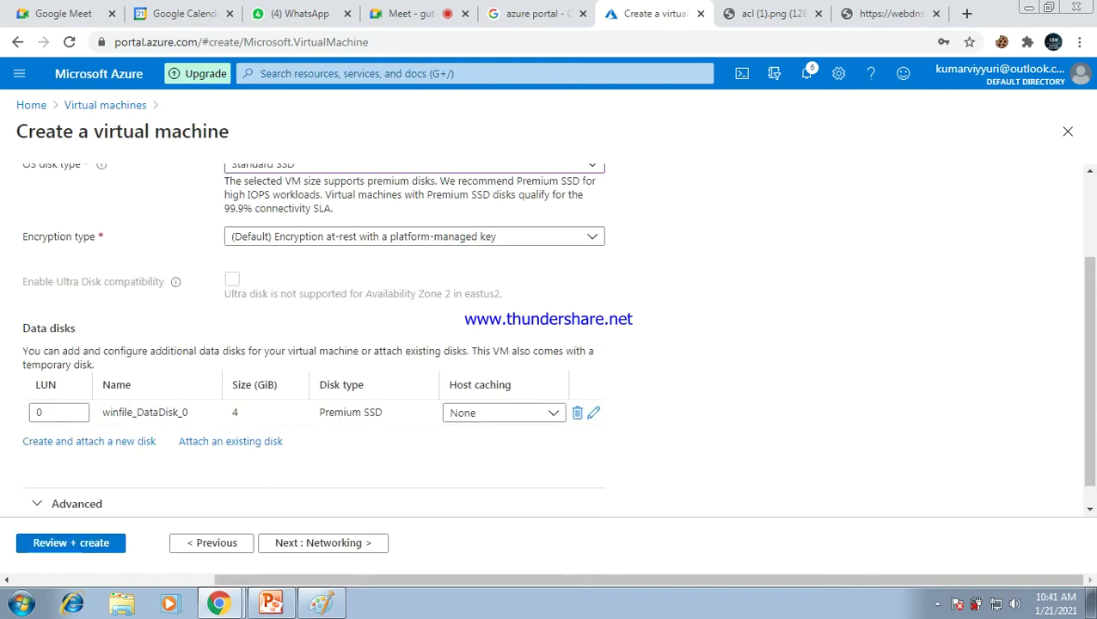
Attach a second 4 GiB Premium SSD data disk, winfile_DataDisk_1, at LUN 1
{"action": "left_click", "coordinate": [89, 441]}
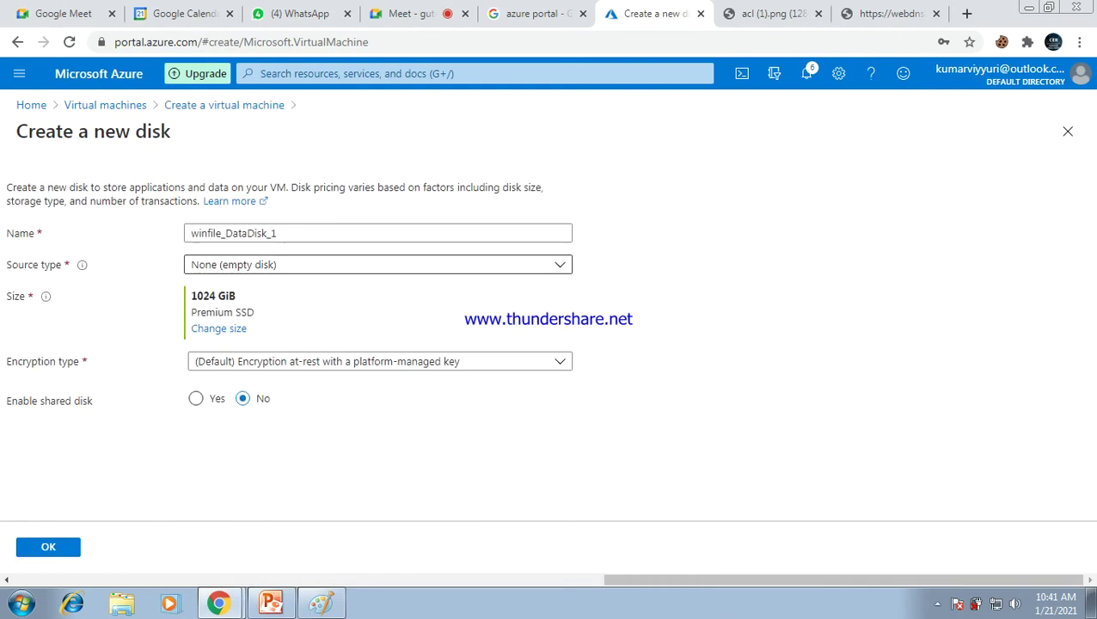
{"action": "left_click", "coordinate": [218, 329]}
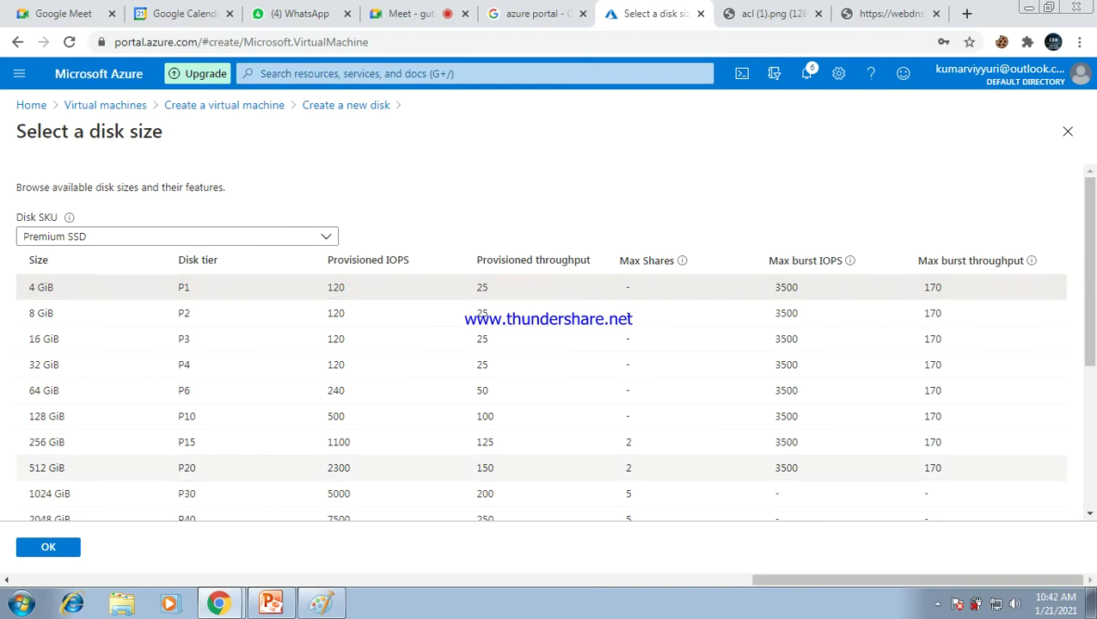
{"action": "left_click", "coordinate": [48, 547]}
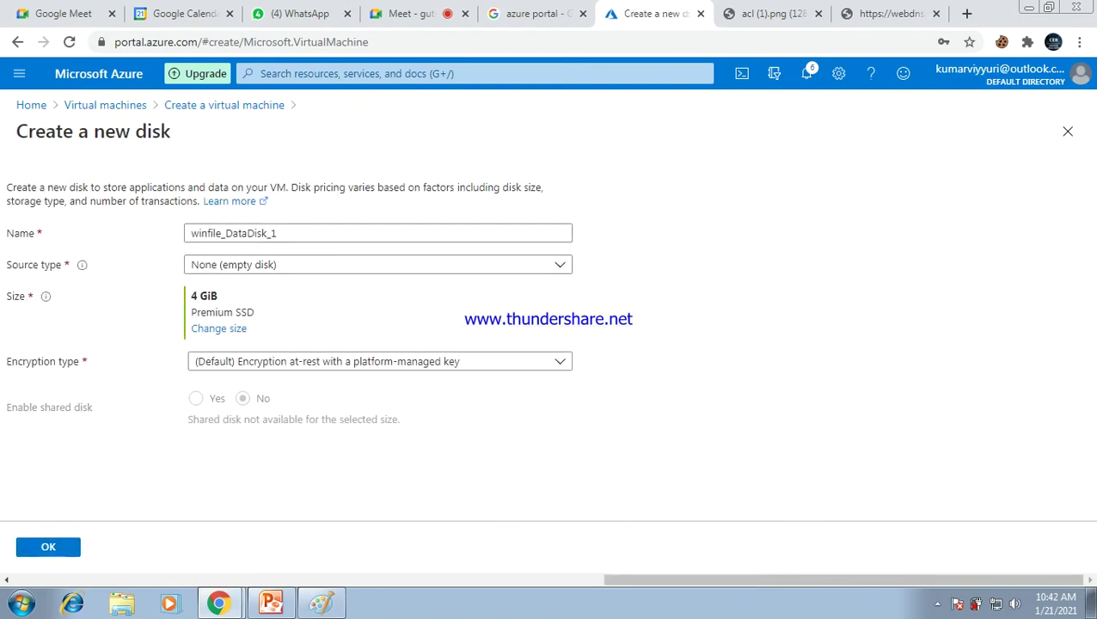
{"action": "left_click", "coordinate": [48, 547]}
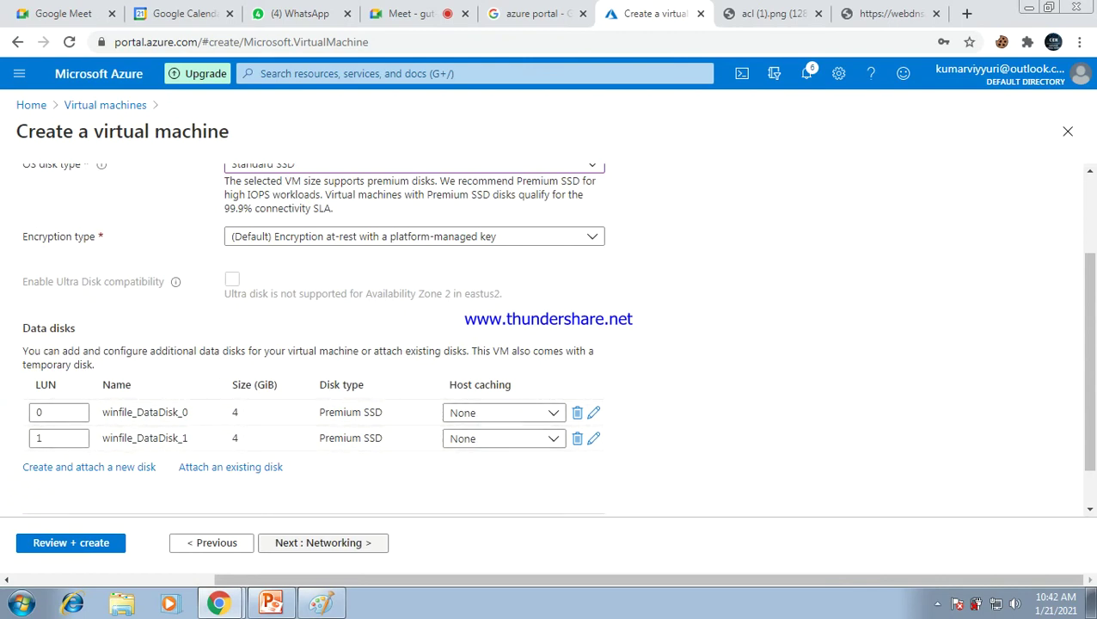
{"action": "left_click", "coordinate": [322, 543]}
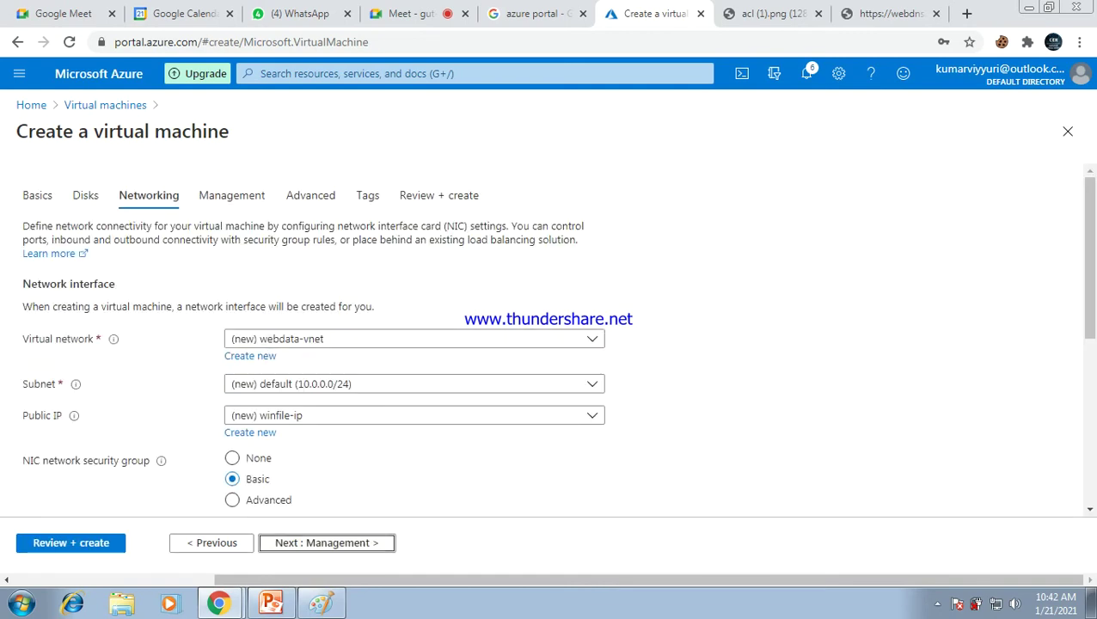
Leave the default virtual network, public IP and inbound RDP port 3389 unchanged
{"action": "scroll", "coordinate": [558, 341], "scroll_direction": "down", "scroll_amount": 3}
{"action": "scroll", "coordinate": [558, 341], "scroll_direction": "up", "scroll_amount": 2}
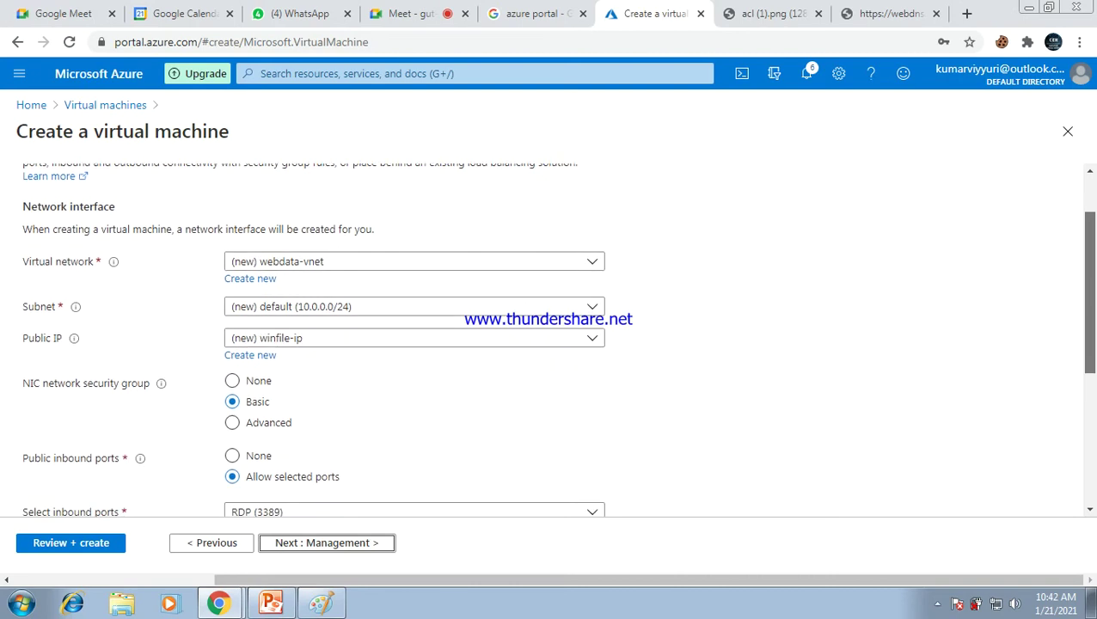
{"action": "scroll", "coordinate": [594, 322], "scroll_direction": "down", "scroll_amount": 1}
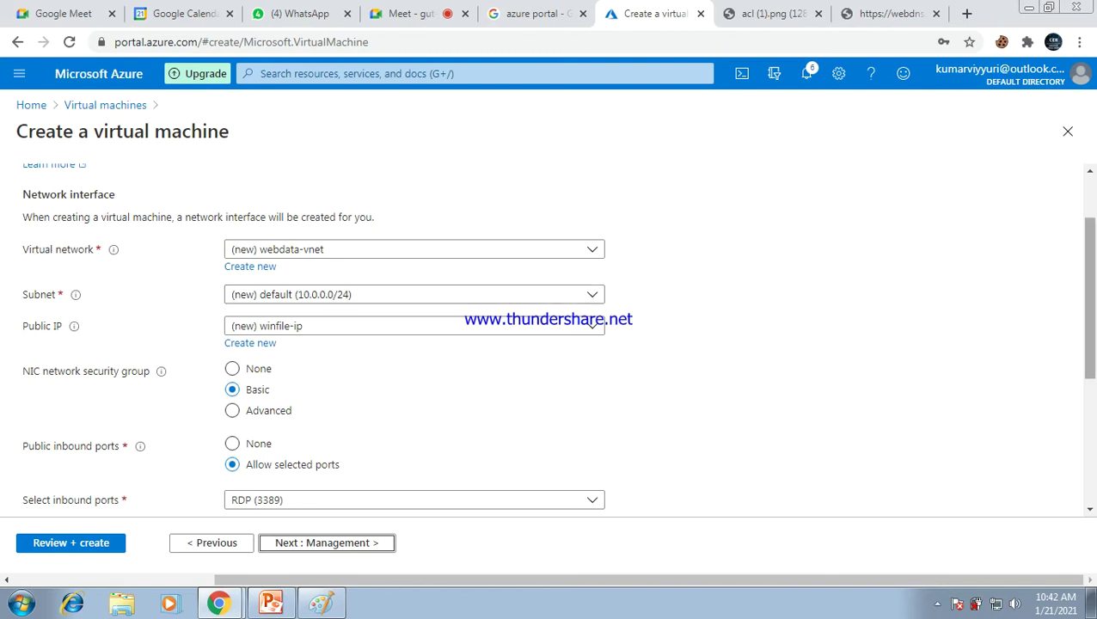
{"action": "scroll", "coordinate": [558, 335], "scroll_direction": "down", "scroll_amount": 1}
{"action": "scroll", "coordinate": [557, 336], "scroll_direction": "down", "scroll_amount": 3}
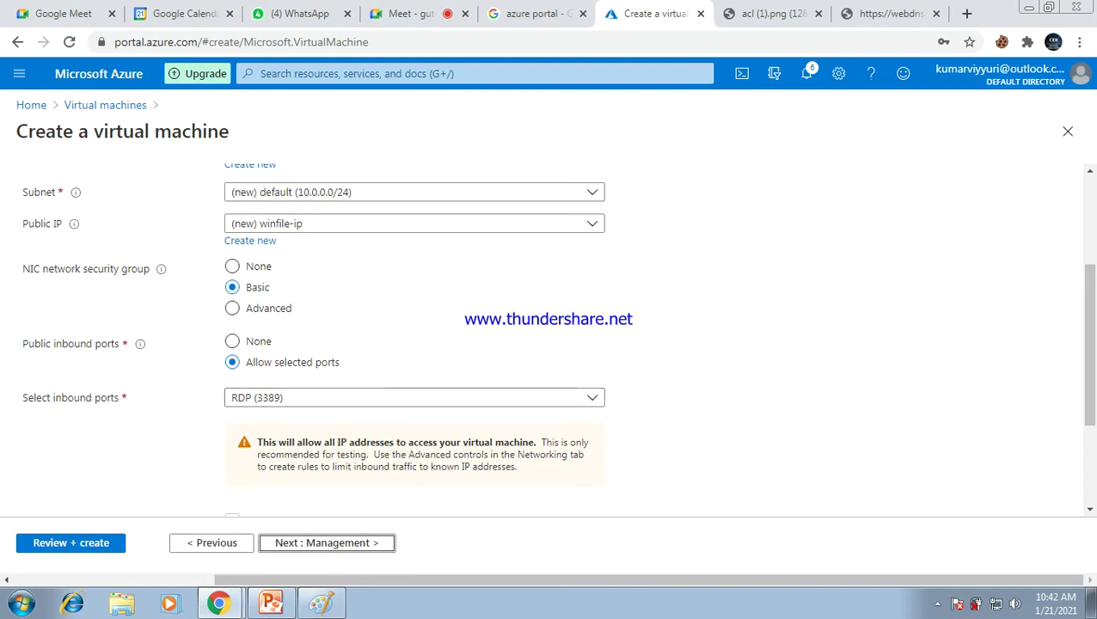
{"action": "scroll", "coordinate": [557, 335], "scroll_direction": "down", "scroll_amount": 5}
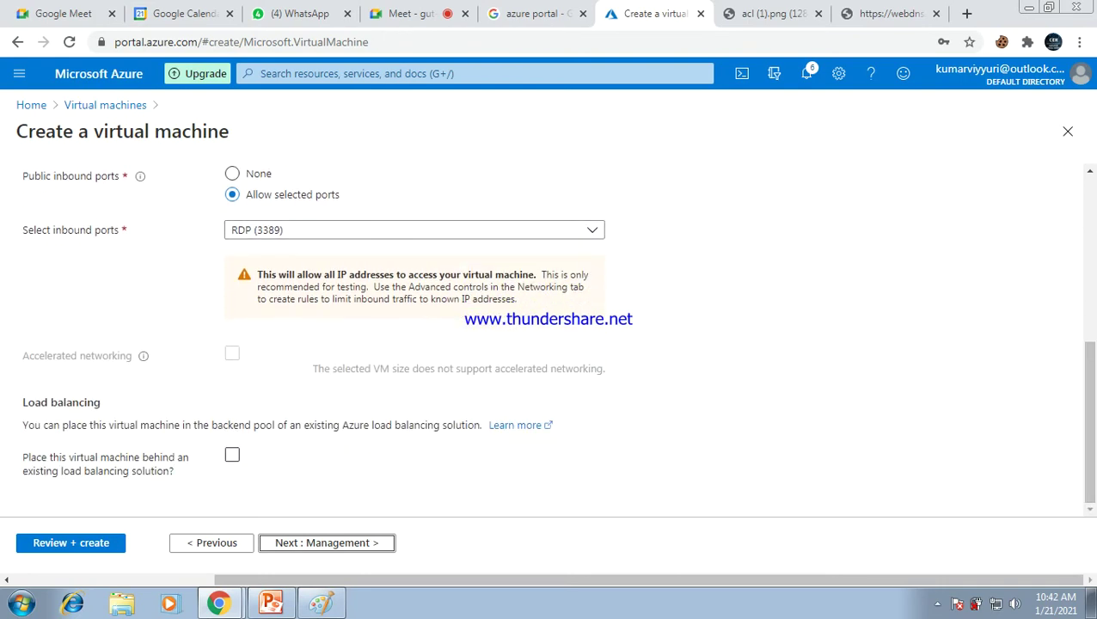
{"action": "key", "text": "Return"}
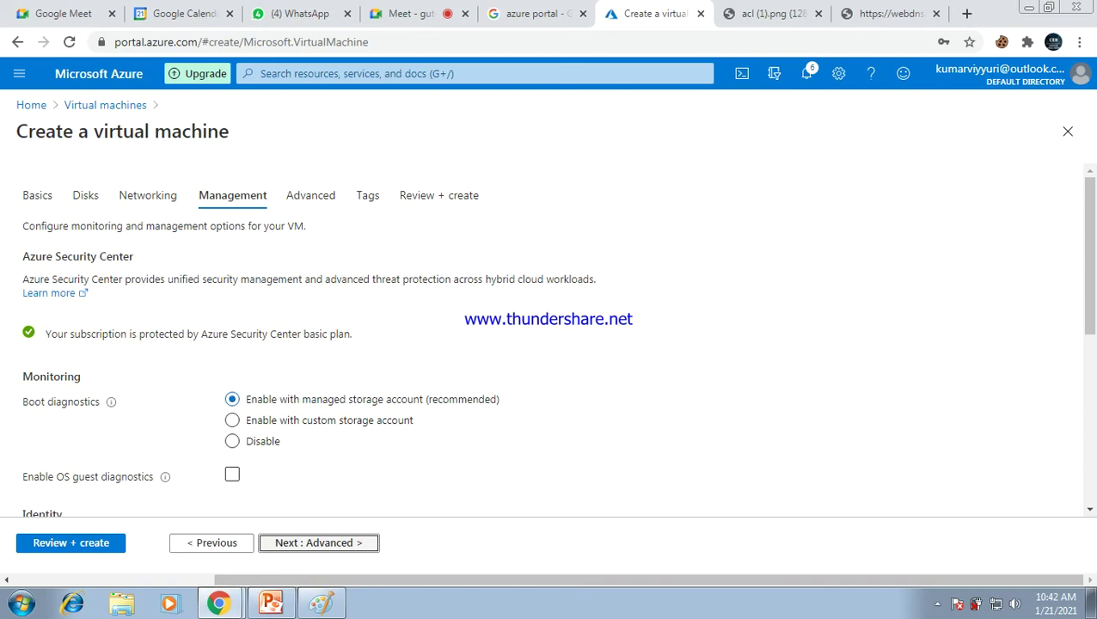
Pass Management, Advanced and Tags unchanged to reach Review + create with validation passed
{"action": "key", "text": "Return"}
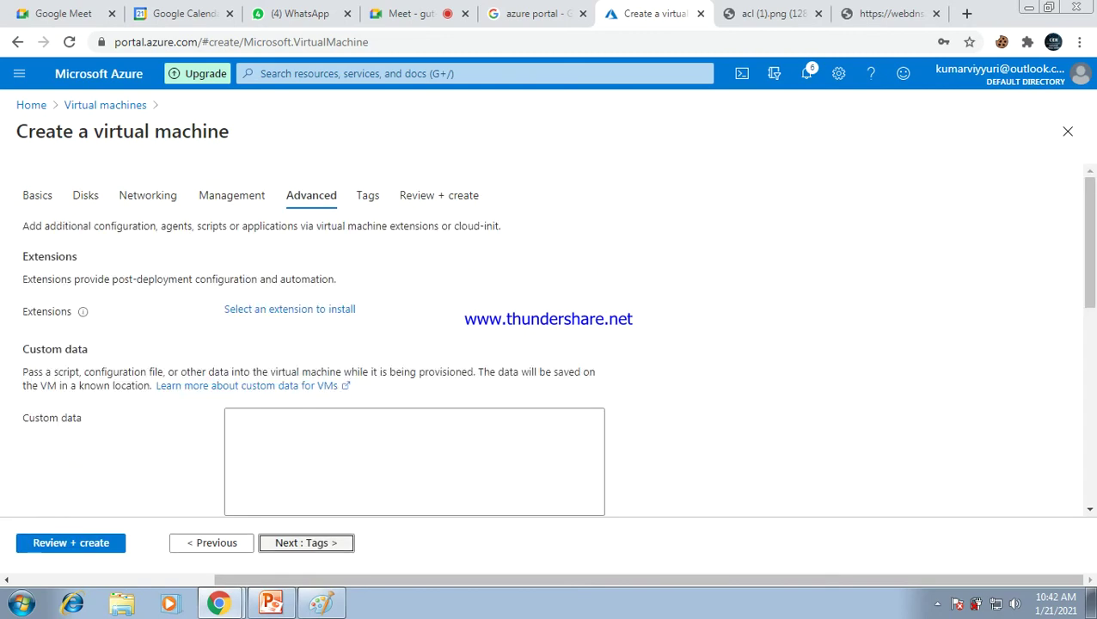
{"action": "key", "text": "Return"}
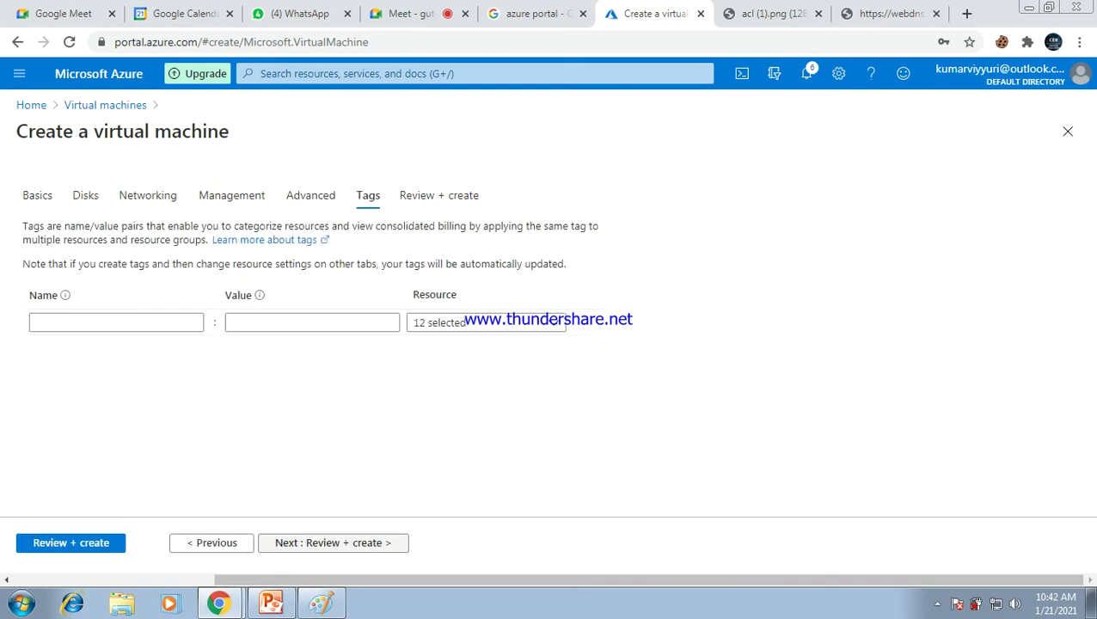
{"action": "key", "text": "Return"}
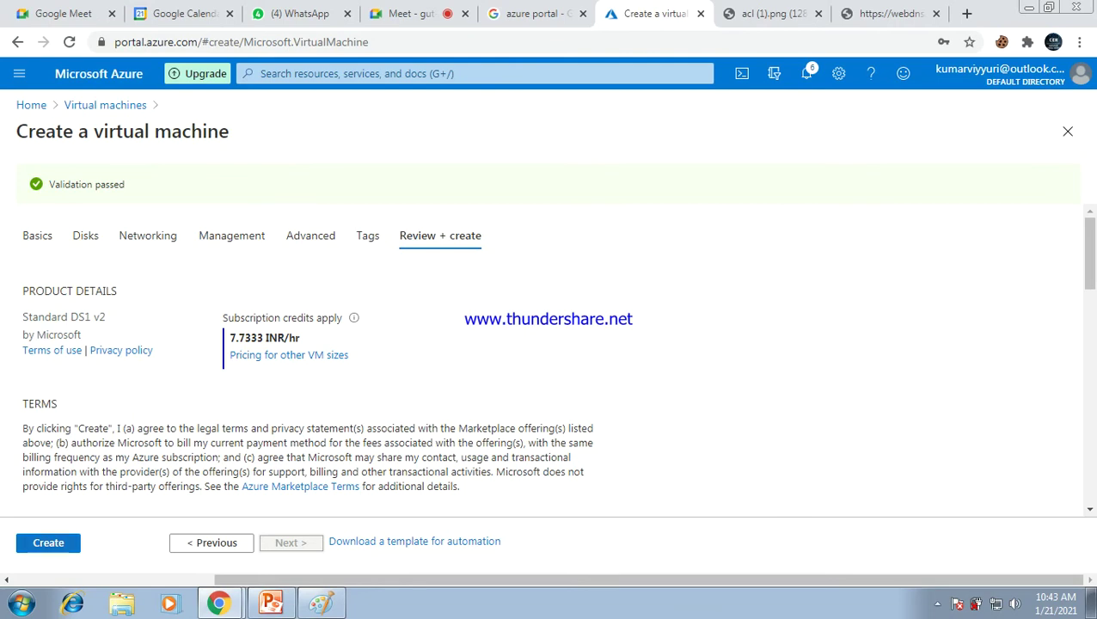
Submit the Windows Server VM deployment from the Review + create tab
{"action": "left_click", "coordinate": [48, 542]}
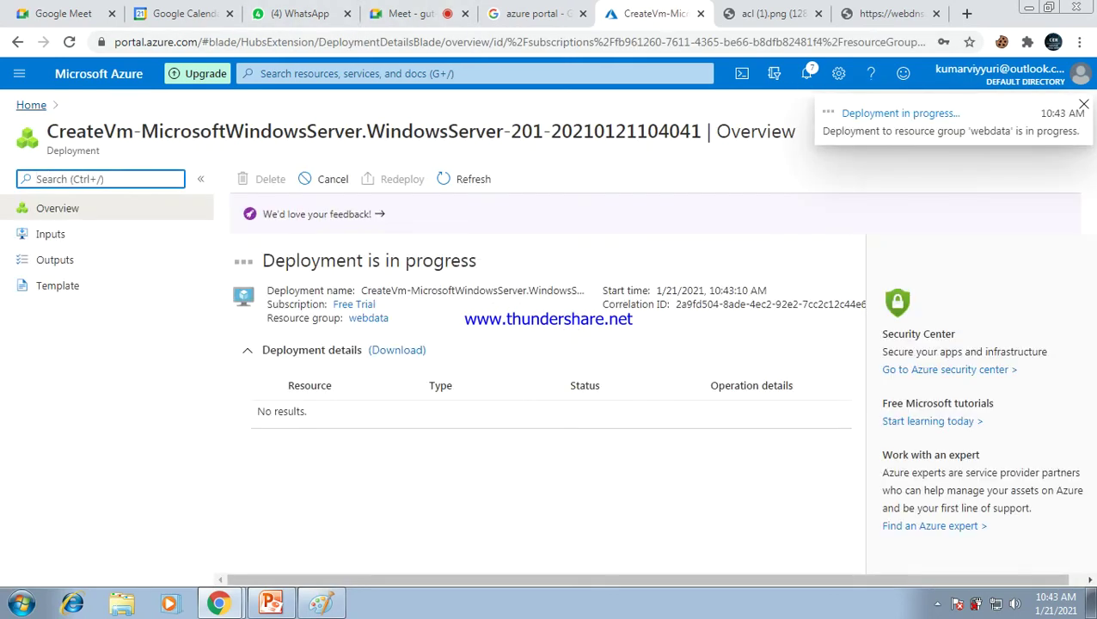
Open the portal Home page in a new browser tab, briefly showing the Paint diagram
{"action": "right_click", "coordinate": [38, 105]}
{"action": "left_click", "coordinate": [112, 114]}
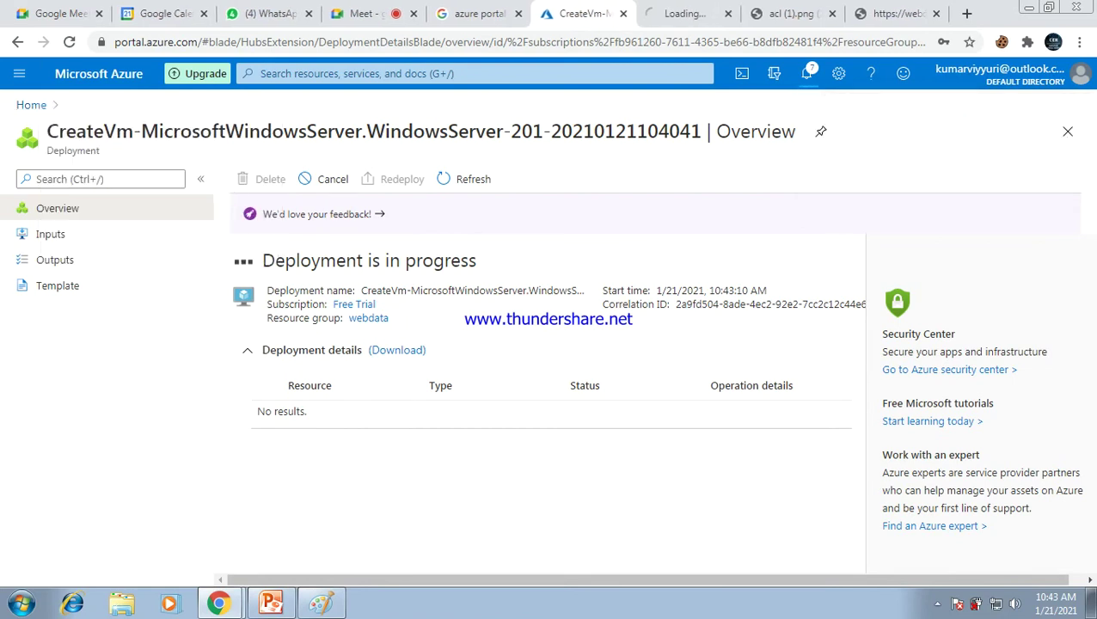
{"action": "left_click", "coordinate": [684, 14]}
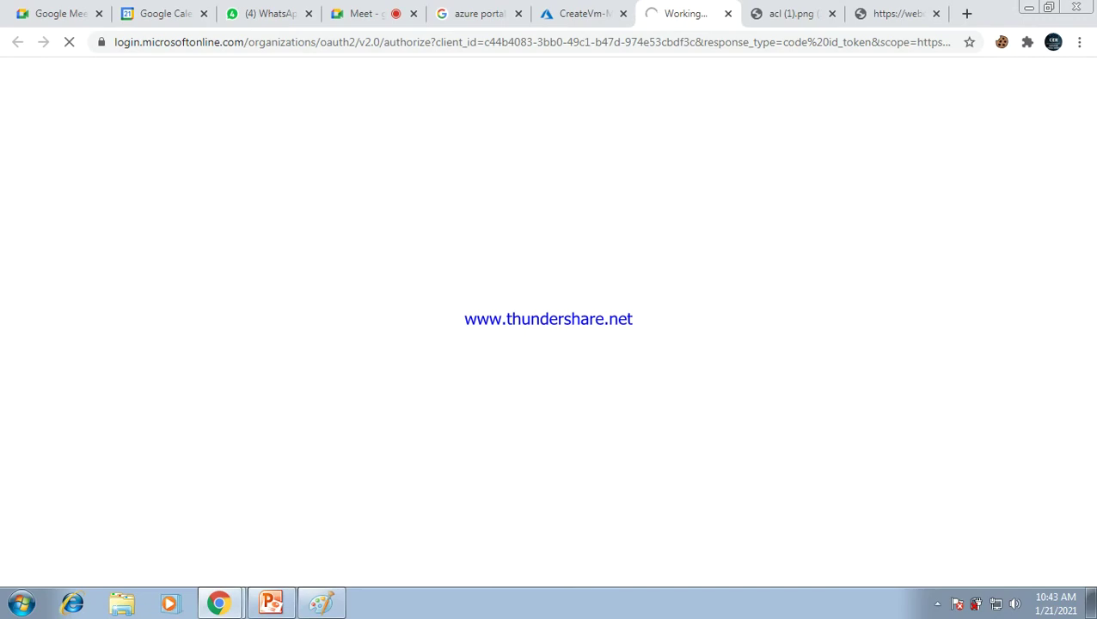
{"action": "left_click", "coordinate": [321, 602]}
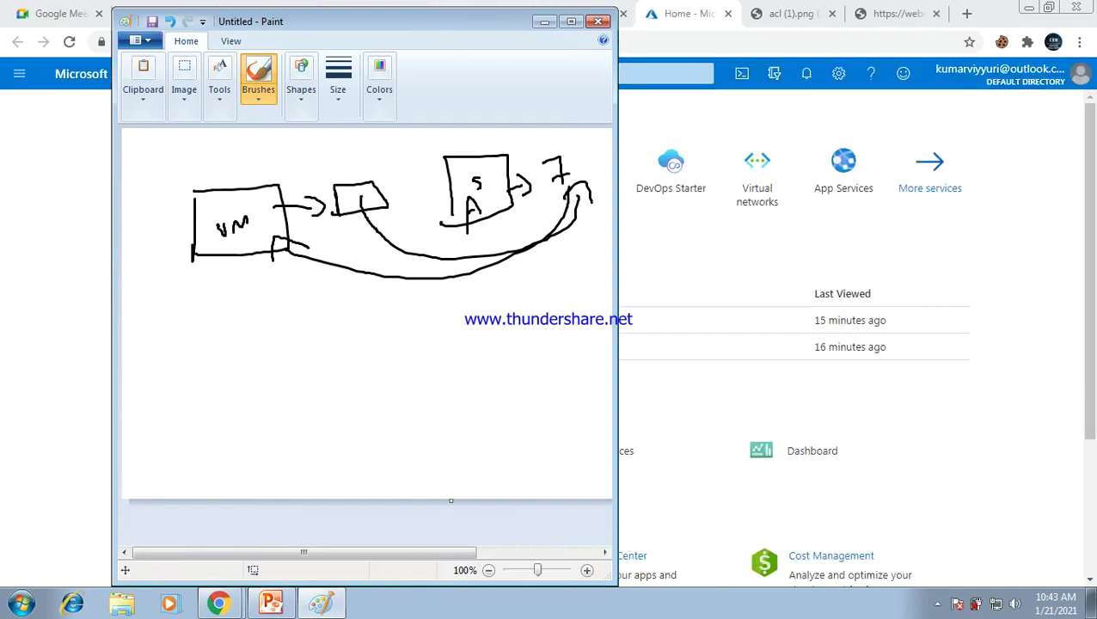
{"action": "left_click", "coordinate": [545, 22]}
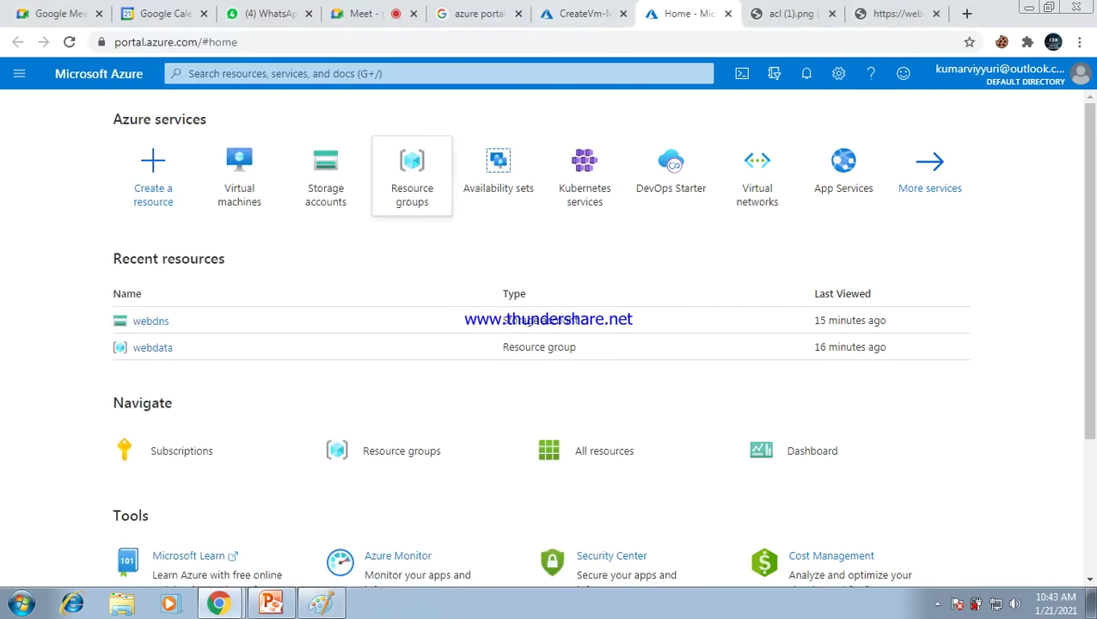
Reach the webdns storage account from Home's recent resources and view its empty File shares
{"action": "left_click", "coordinate": [325, 176]}
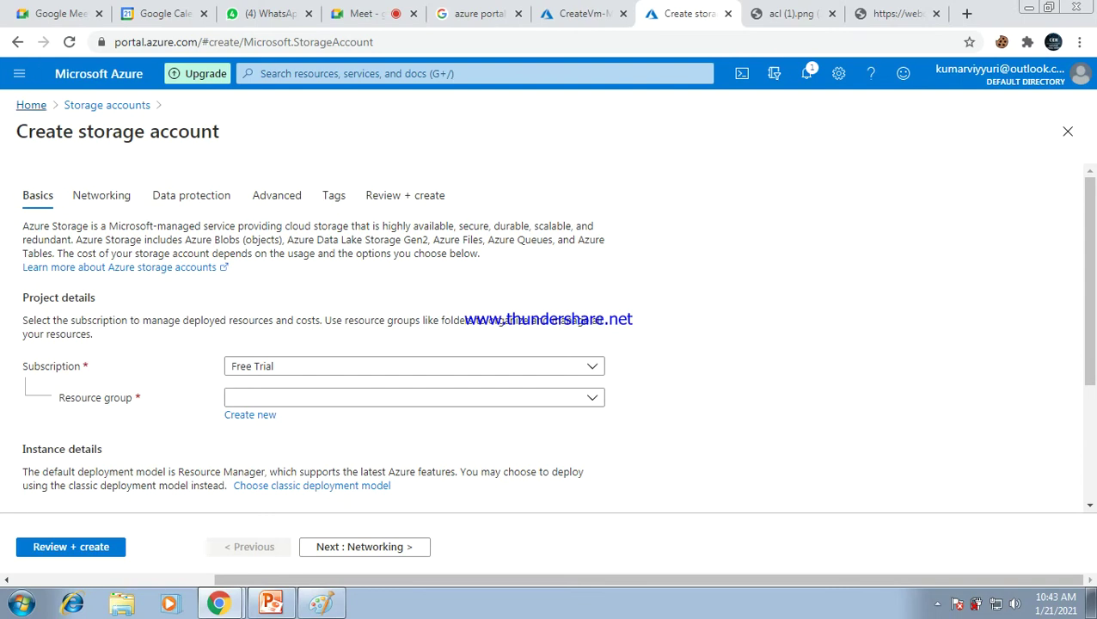
{"action": "left_click", "coordinate": [31, 104]}
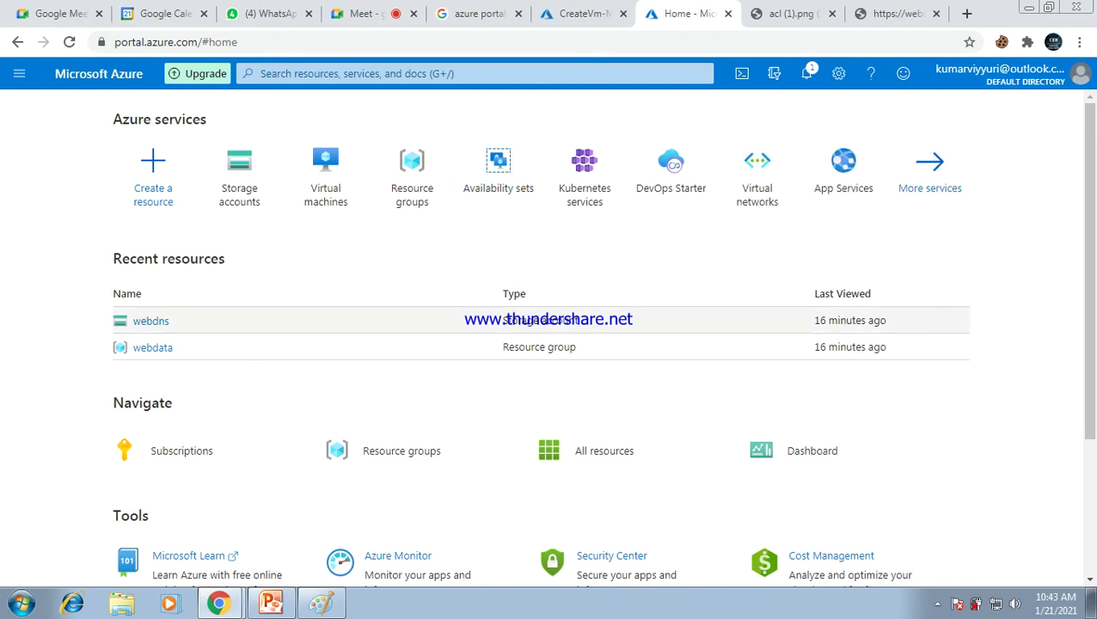
{"action": "left_click", "coordinate": [151, 321]}
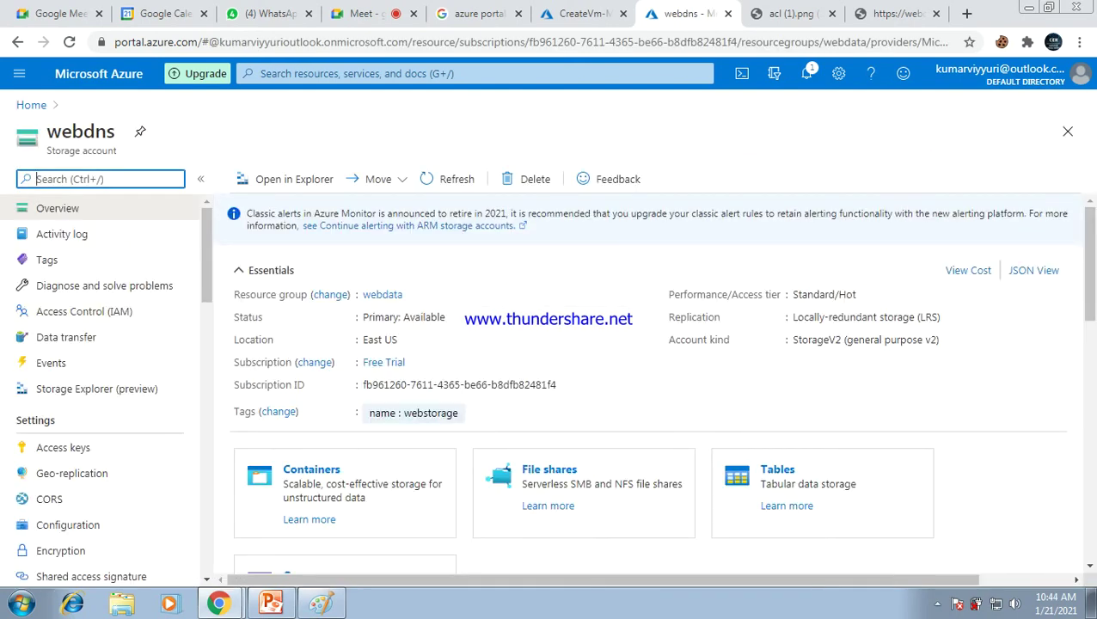
{"action": "left_click", "coordinate": [549, 470]}
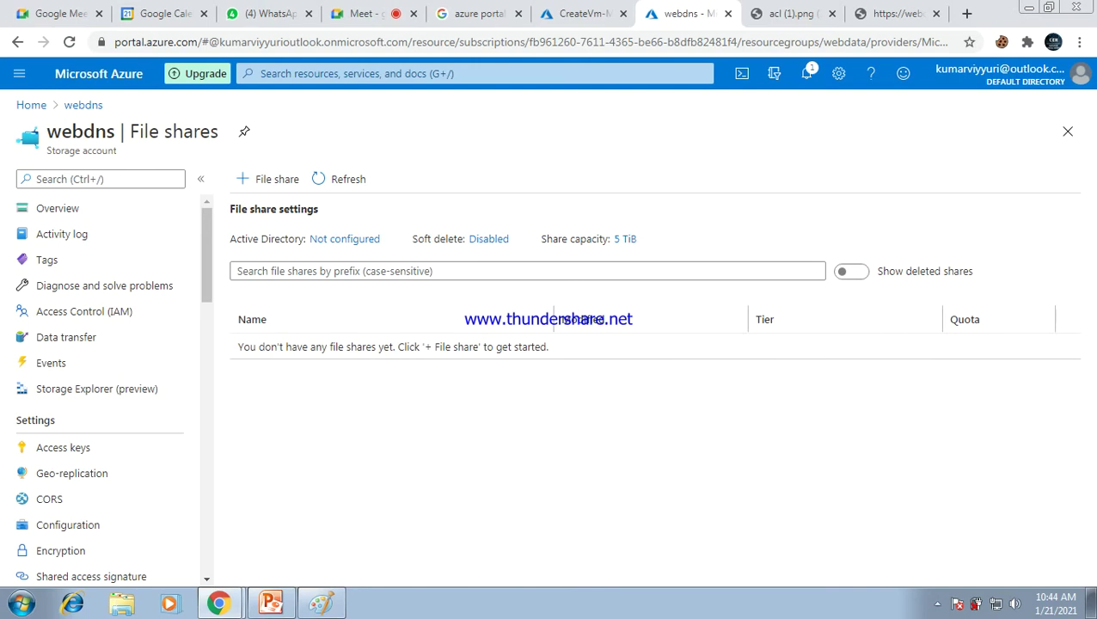
Add file share 'filewin' with a 10 GiB quota on the Hot tier, then open it
{"action": "left_click", "coordinate": [269, 179]}
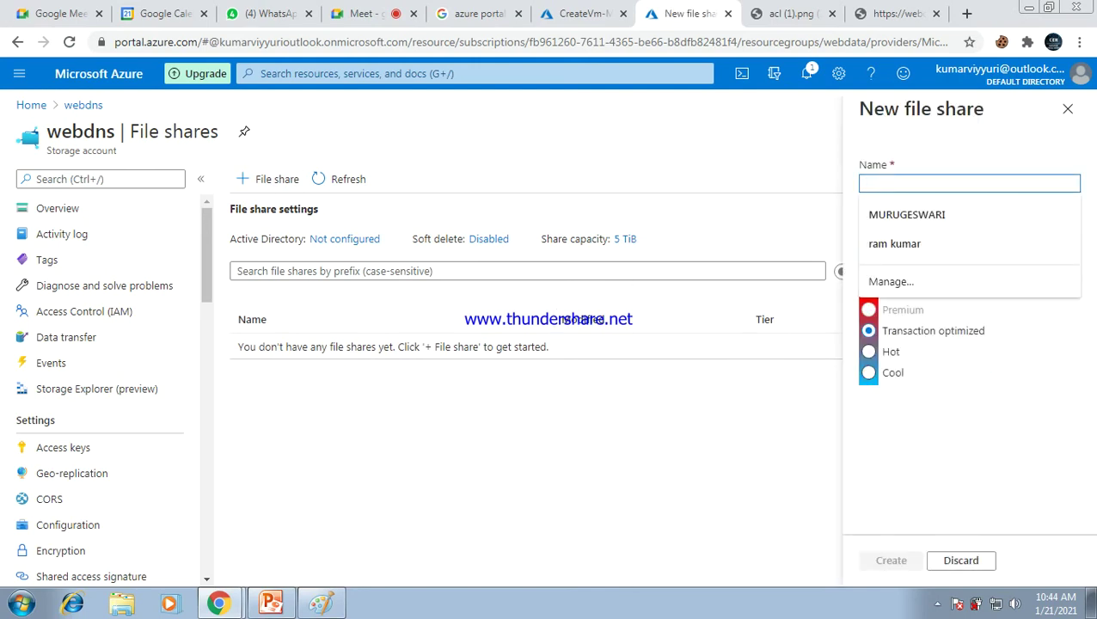
{"action": "type", "text": "f"}
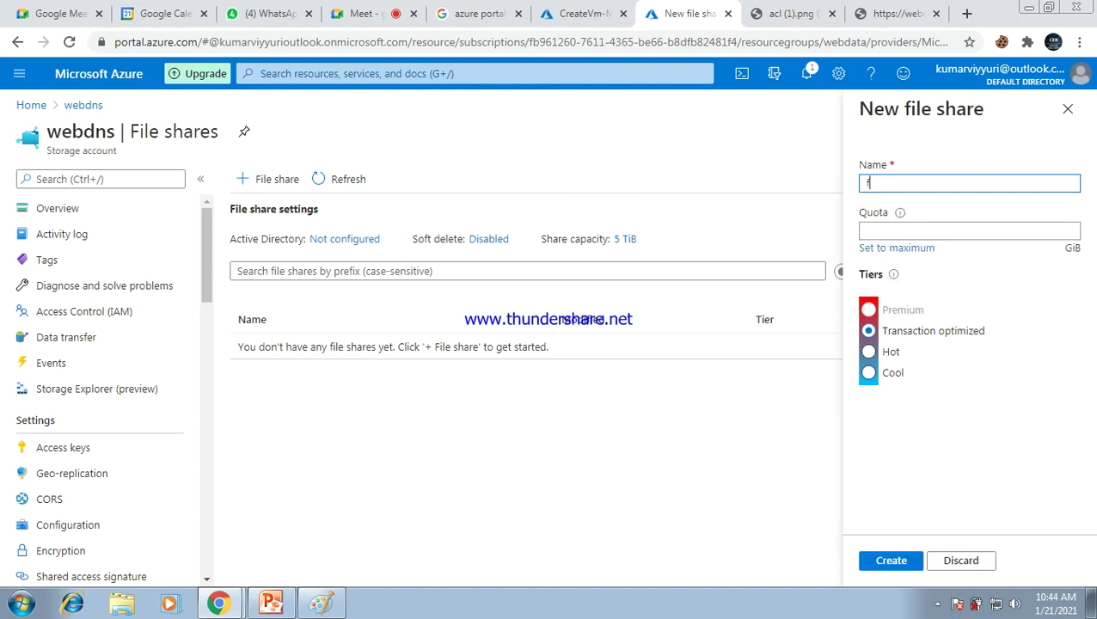
{"action": "type", "text": "ilewin"}
{"action": "key", "text": "Tab"}
{"action": "left_click", "coordinate": [969, 230]}
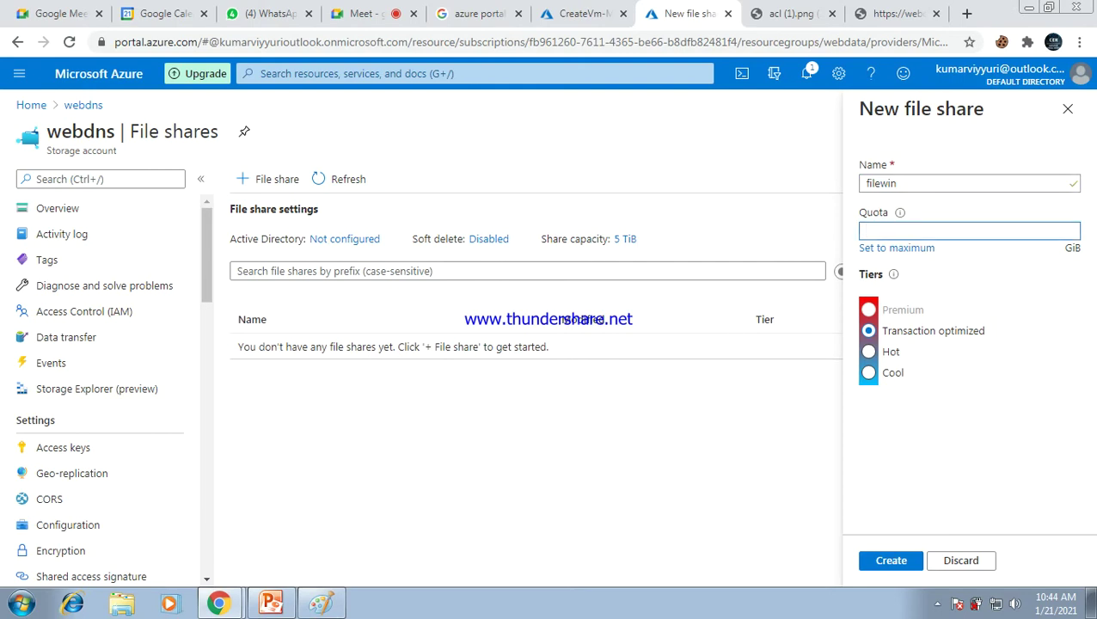
{"action": "type", "text": "10"}
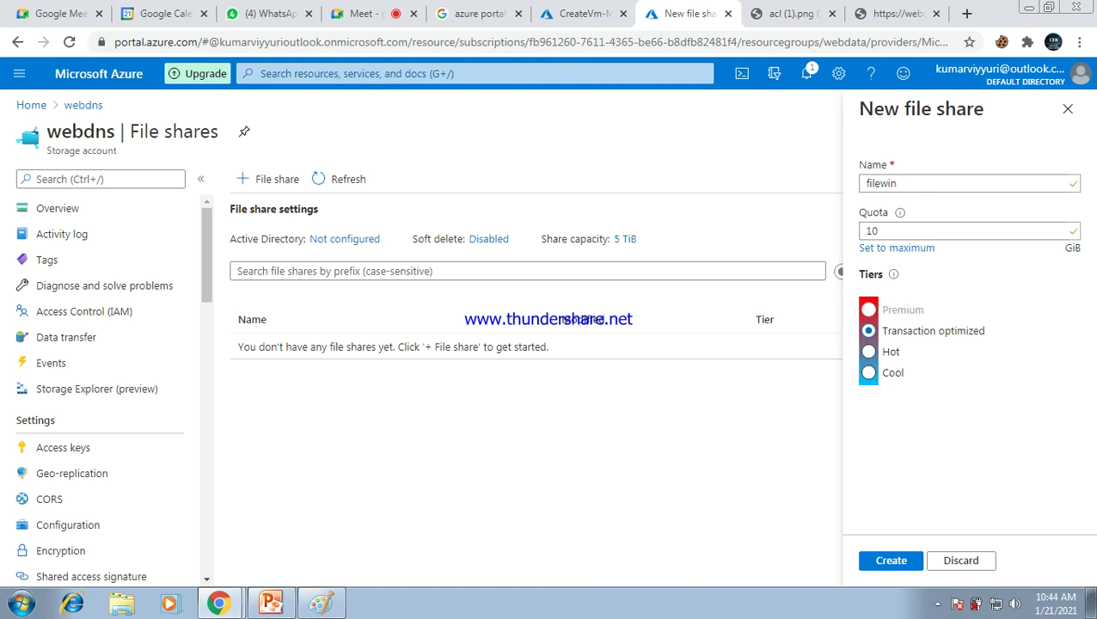
{"action": "left_click", "coordinate": [869, 352]}
{"action": "left_click", "coordinate": [891, 560]}
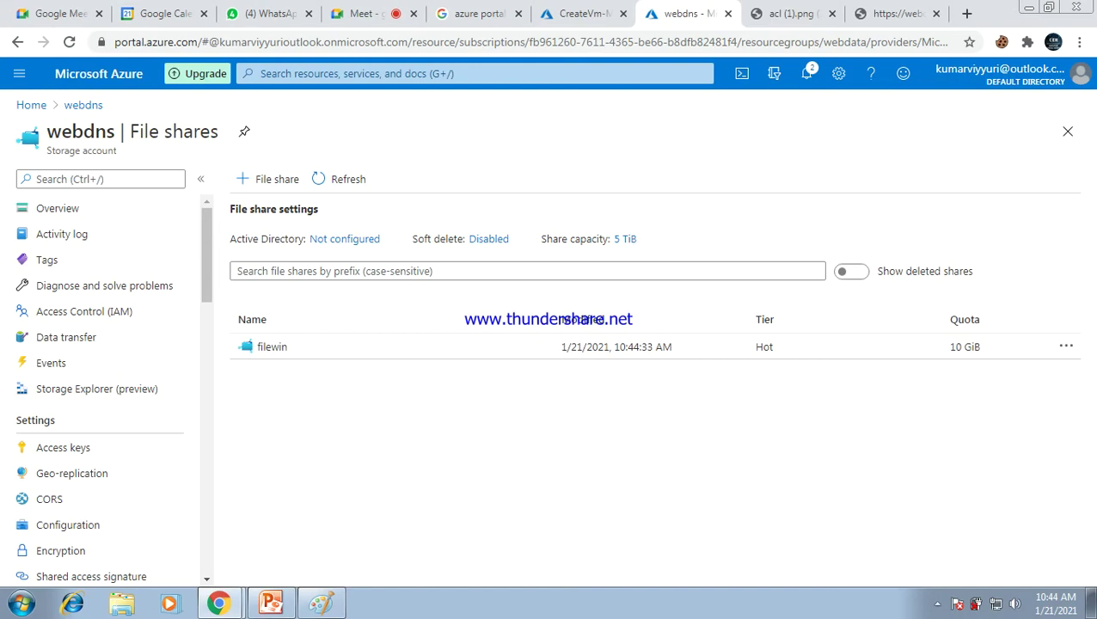
{"action": "left_click", "coordinate": [271, 346]}
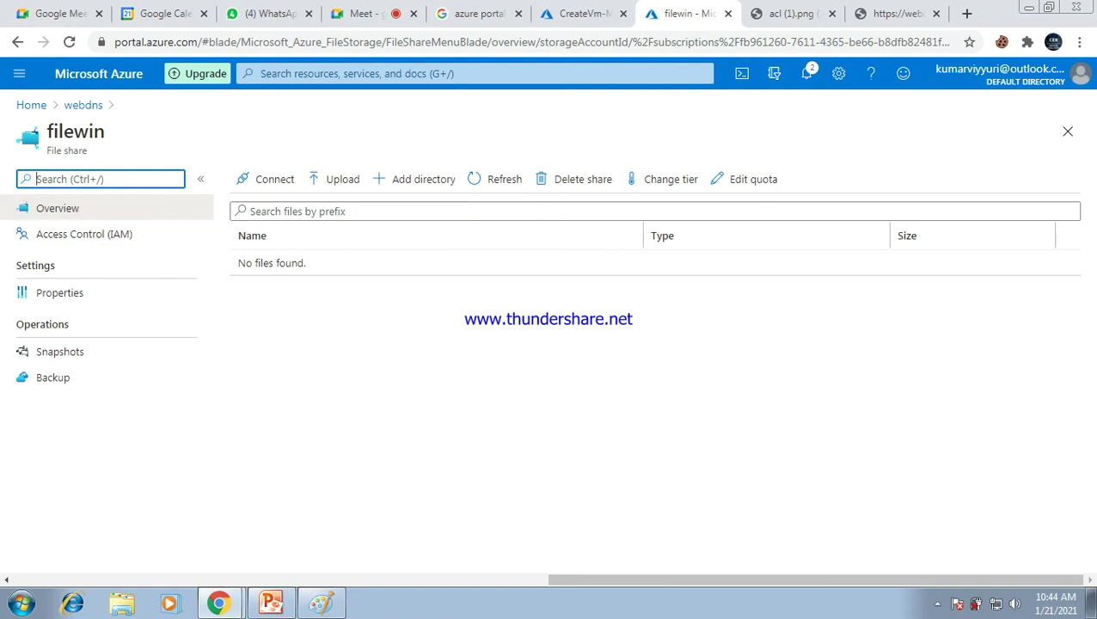
Create the directory 'file in' in filewin and view the share's Connect page
{"action": "left_click", "coordinate": [416, 179]}
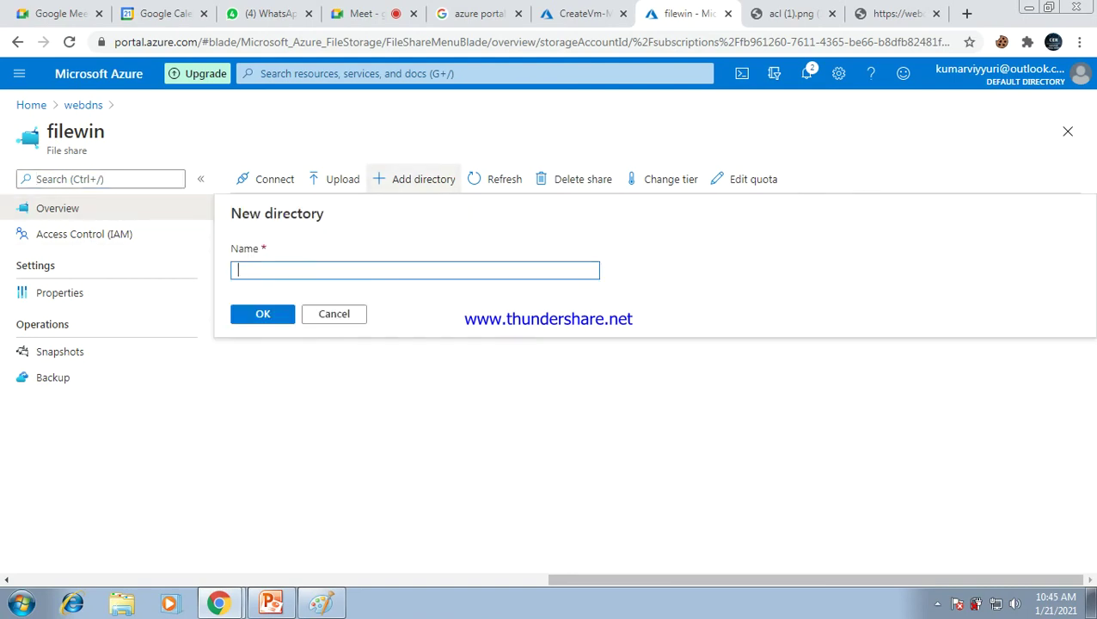
{"action": "type", "text": "file "}
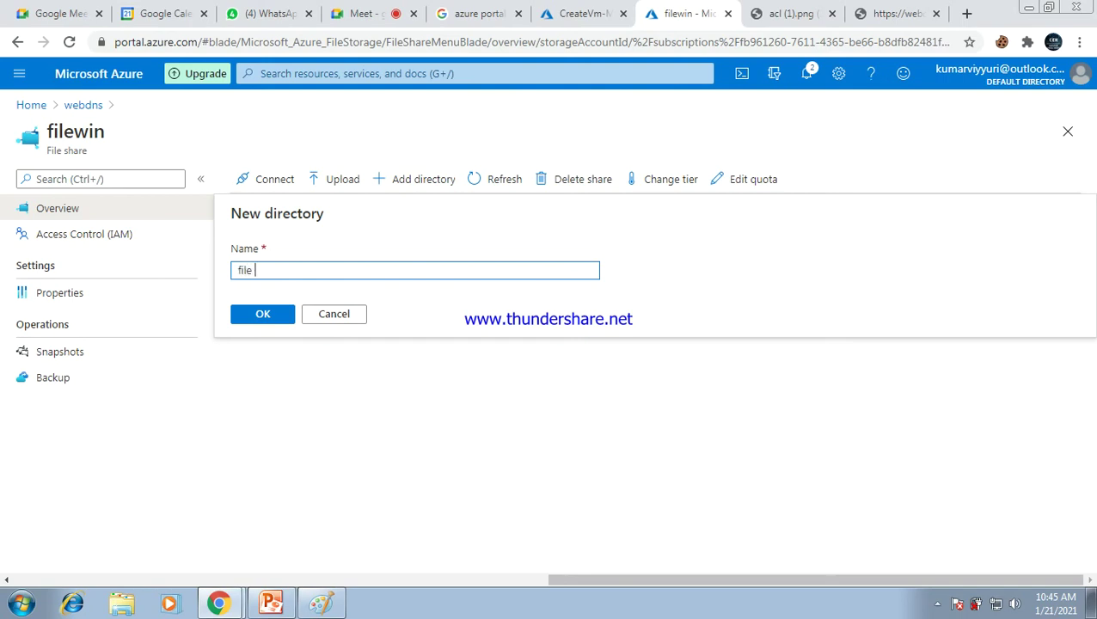
{"action": "type", "text": "in"}
{"action": "key", "text": "Return"}
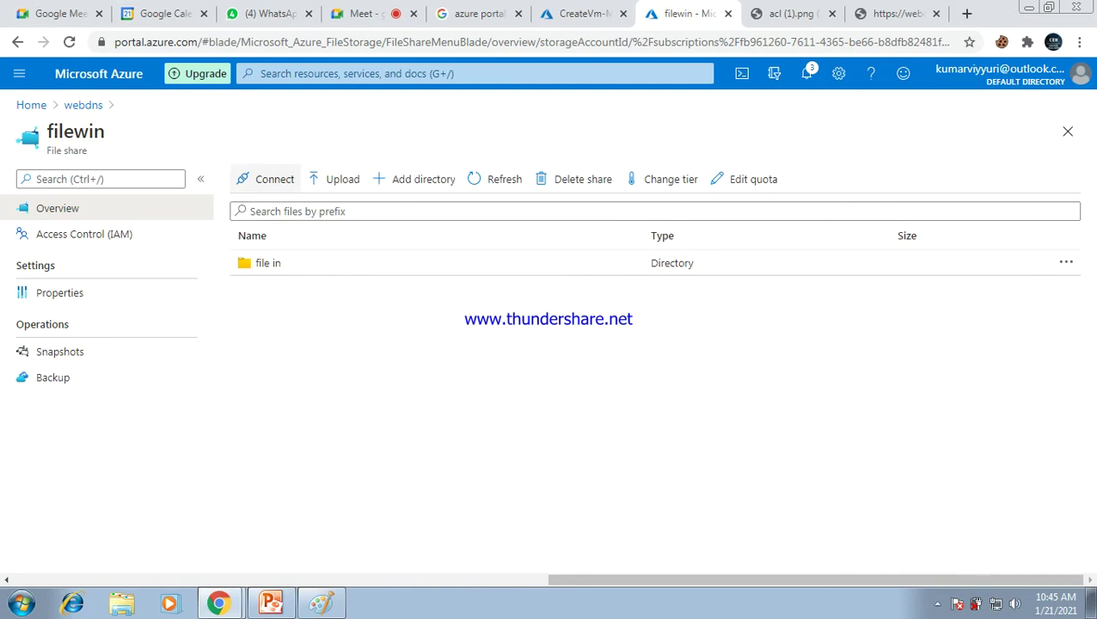
{"action": "left_click", "coordinate": [266, 179]}
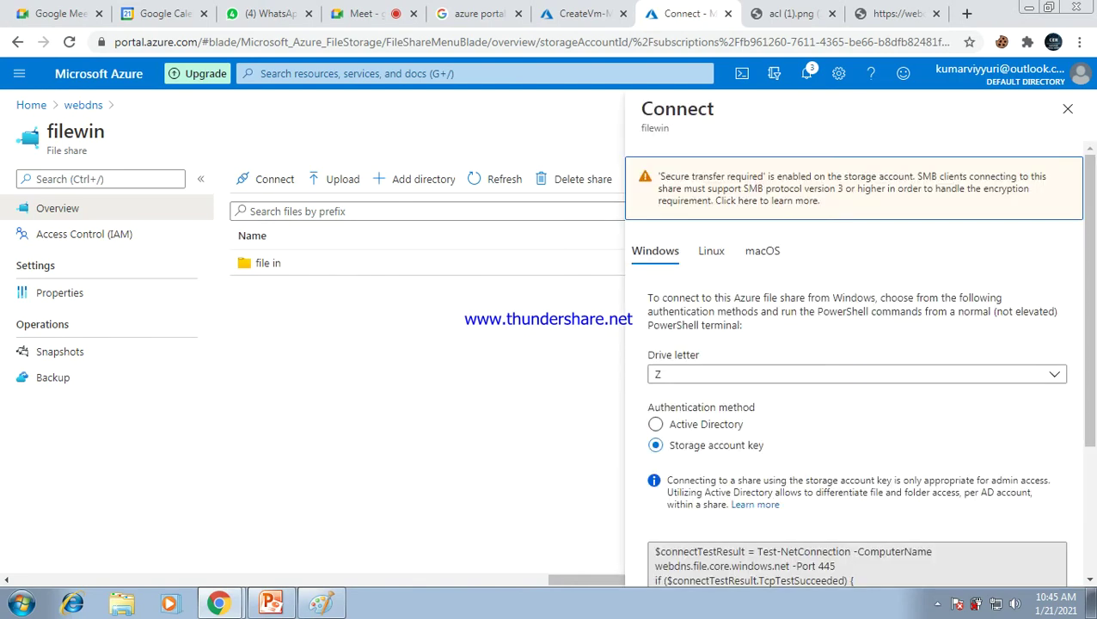
Keep Storage account key authentication for the filewin share after briefly trying Active Directory
{"action": "scroll", "coordinate": [858, 362], "scroll_direction": "down", "scroll_amount": 2}
{"action": "scroll", "coordinate": [858, 361], "scroll_direction": "down", "scroll_amount": 2}
{"action": "scroll", "coordinate": [858, 361], "scroll_direction": "up", "scroll_amount": 3}
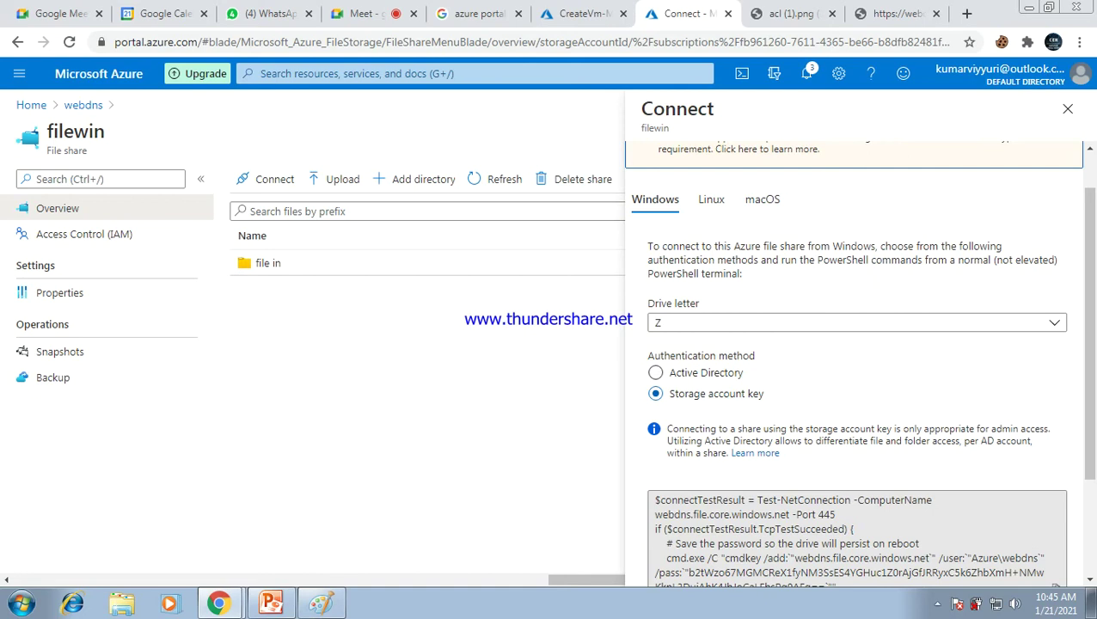
{"action": "left_click", "coordinate": [656, 372]}
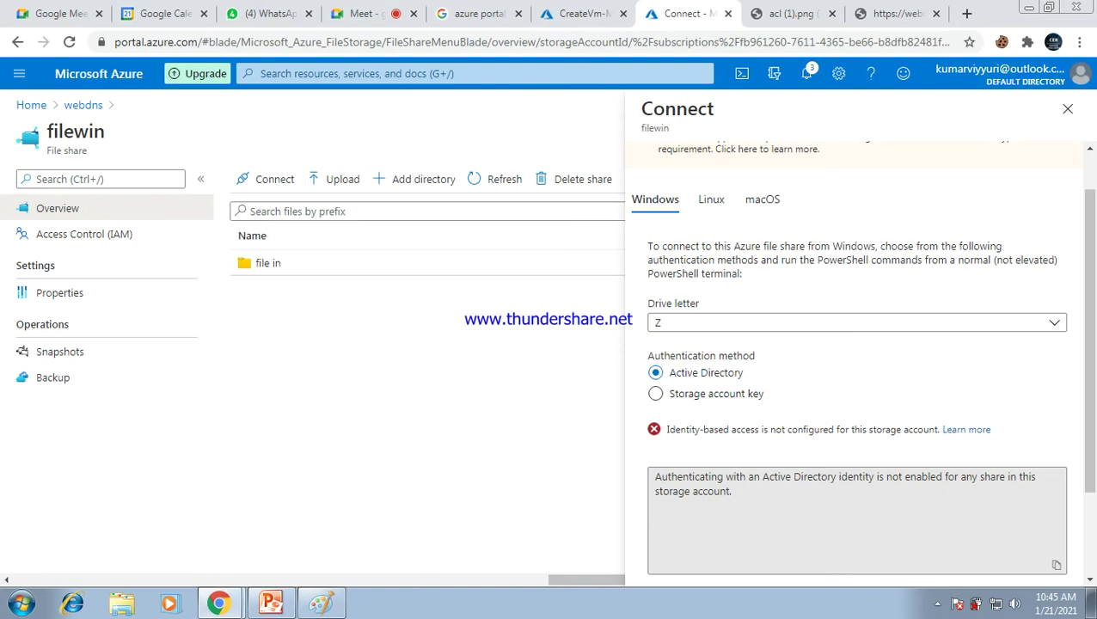
{"action": "left_click", "coordinate": [655, 393]}
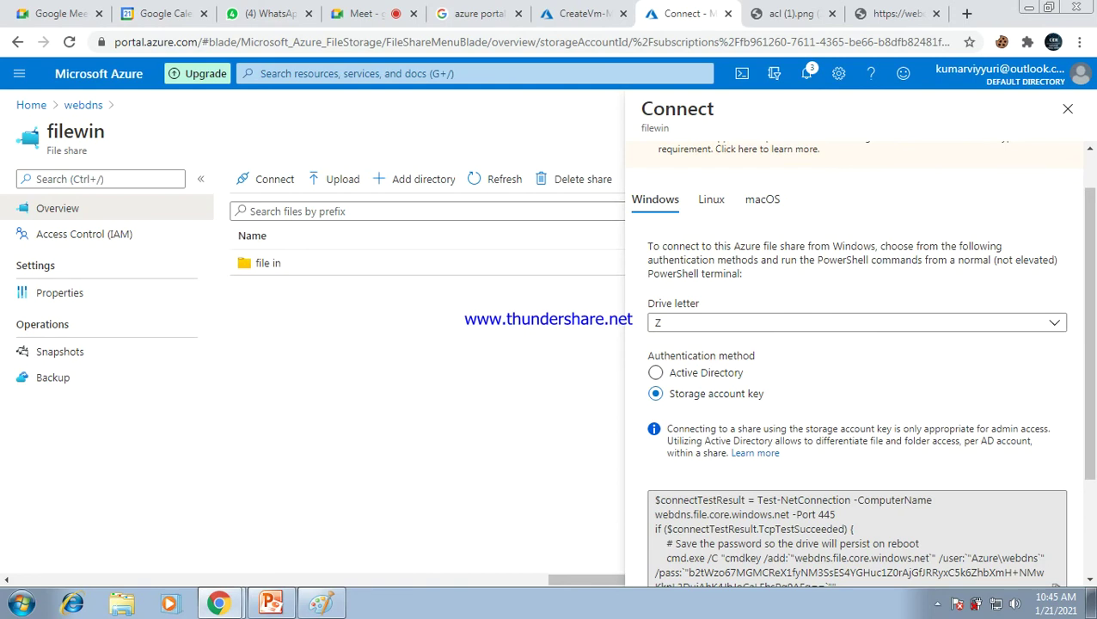
{"action": "scroll", "coordinate": [860, 361], "scroll_direction": "down", "scroll_amount": 3}
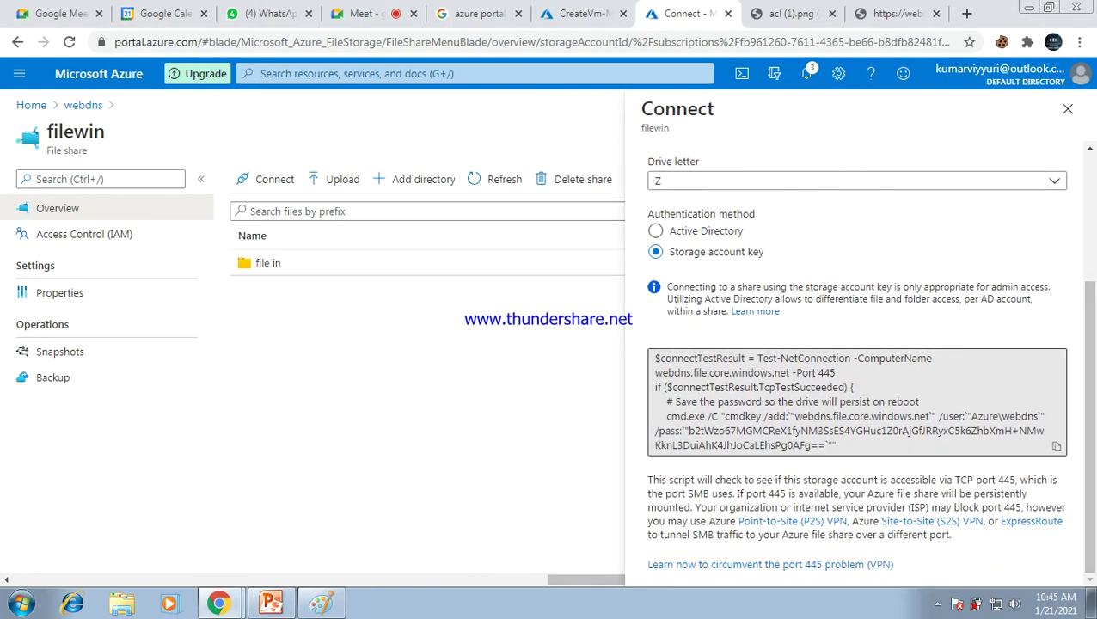
{"action": "scroll", "coordinate": [860, 361], "scroll_direction": "up", "scroll_amount": 4}
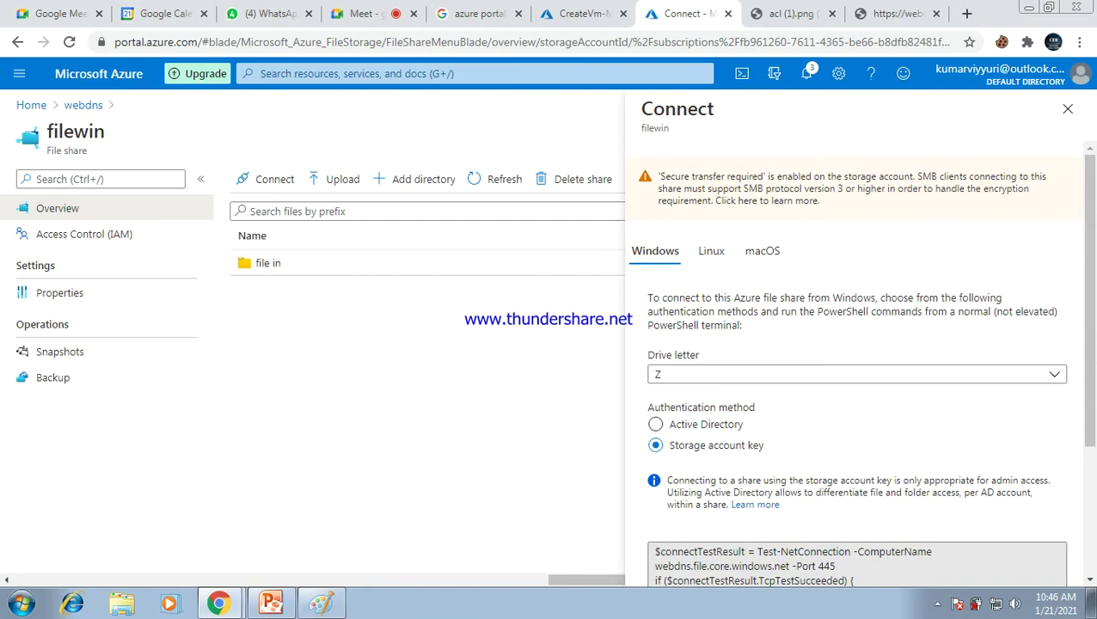
{"action": "scroll", "coordinate": [857, 387], "scroll_direction": "down", "scroll_amount": 2}
{"action": "scroll", "coordinate": [869, 359], "scroll_direction": "down", "scroll_amount": 1}
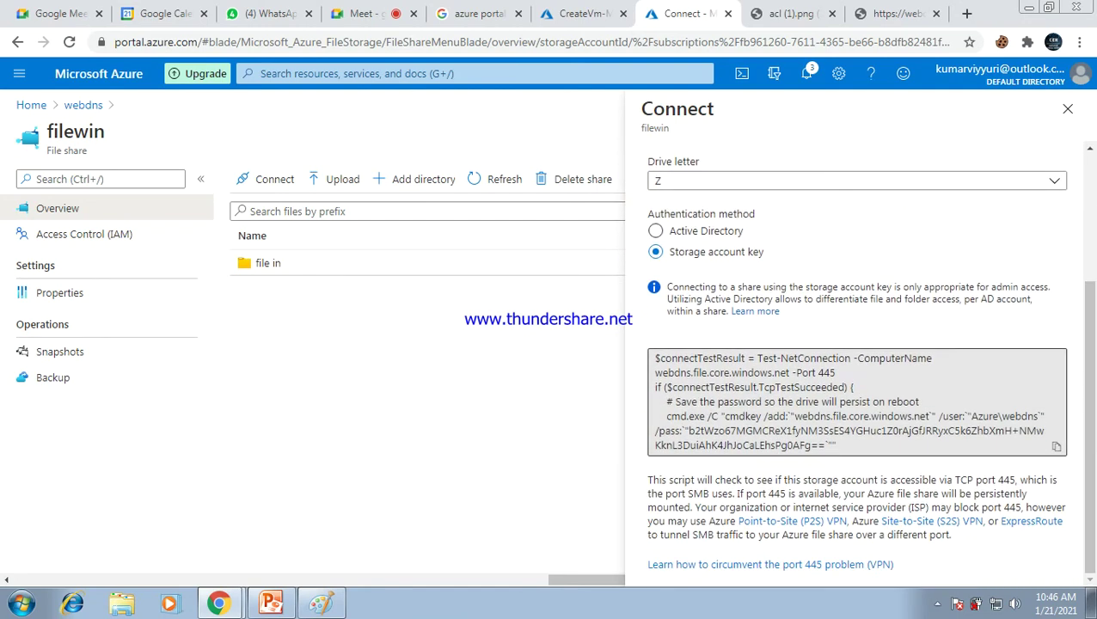
{"action": "scroll", "coordinate": [711, 238], "scroll_direction": "up", "scroll_amount": 3}
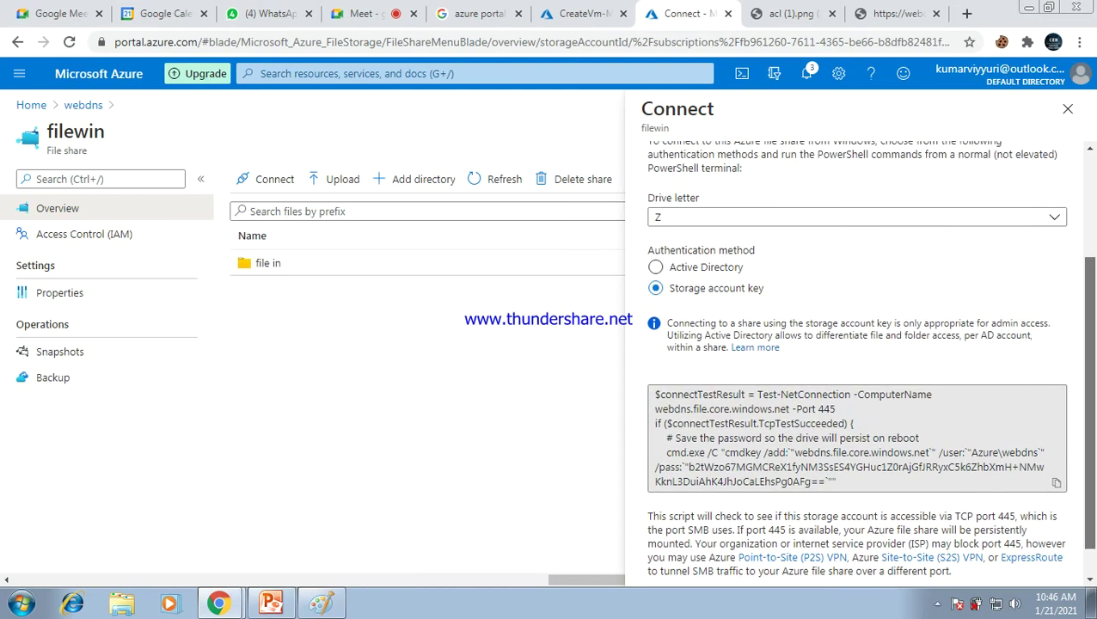
On the Windows instructions, set drive letter R, copy the PowerShell script, and return to the deployment tab
{"action": "left_click", "coordinate": [711, 237]}
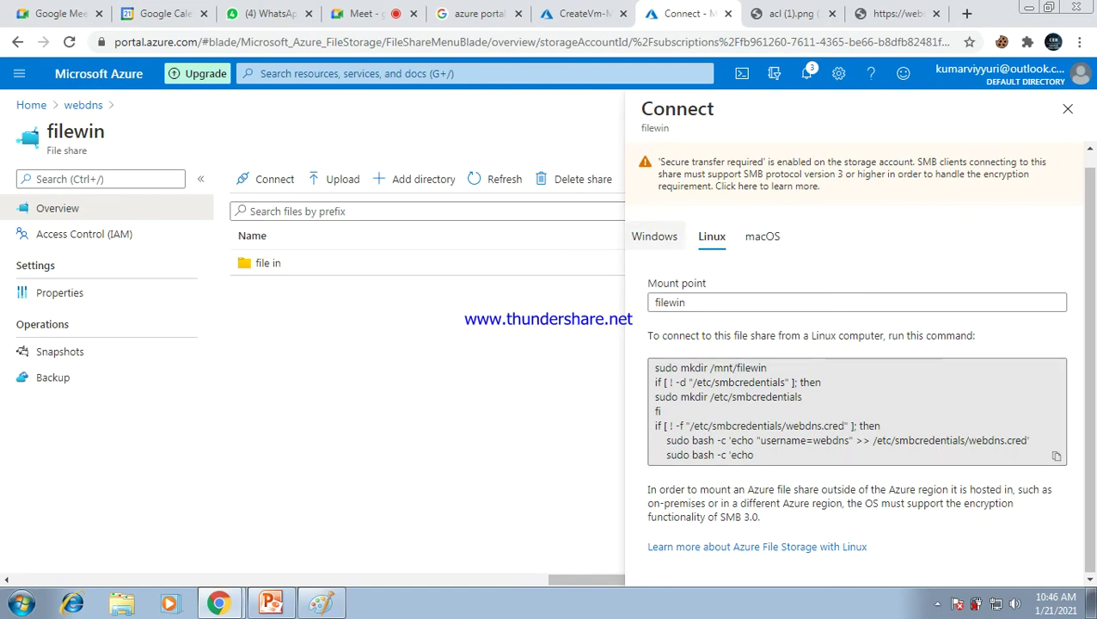
{"action": "left_click", "coordinate": [654, 237]}
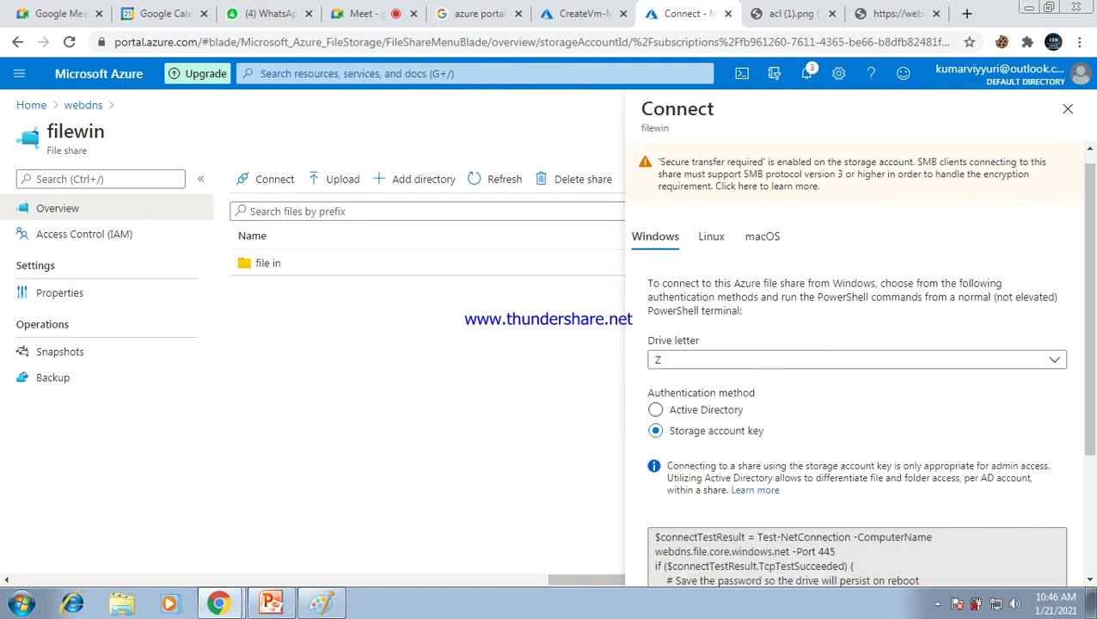
{"action": "scroll", "coordinate": [860, 370], "scroll_direction": "down", "scroll_amount": 1}
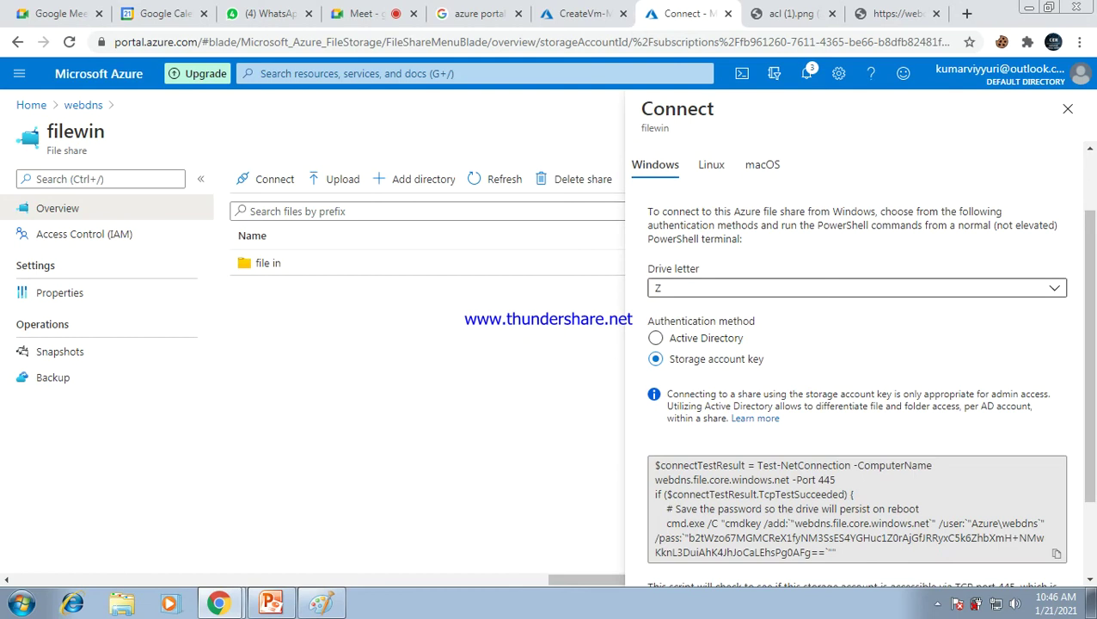
{"action": "left_click", "coordinate": [852, 288]}
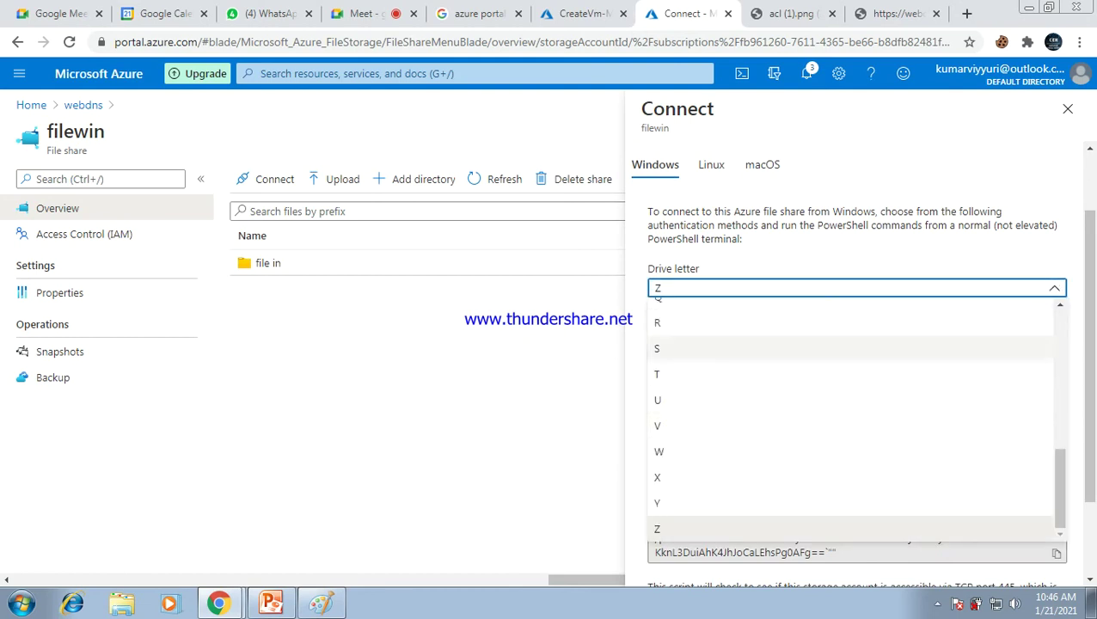
{"action": "left_click", "coordinate": [657, 322]}
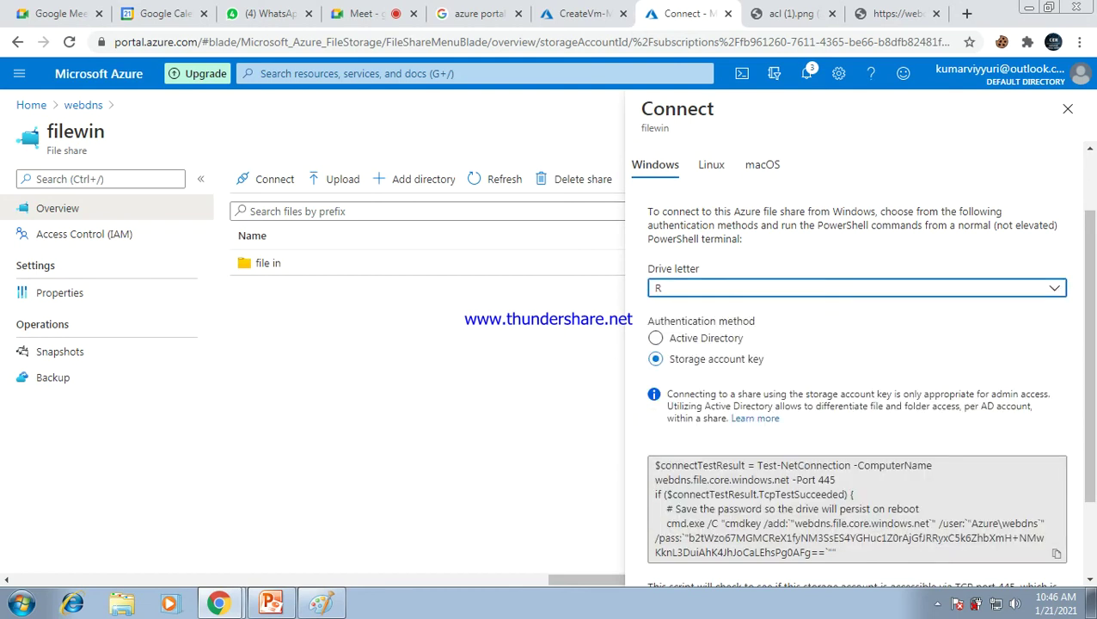
{"action": "left_click", "coordinate": [1056, 553]}
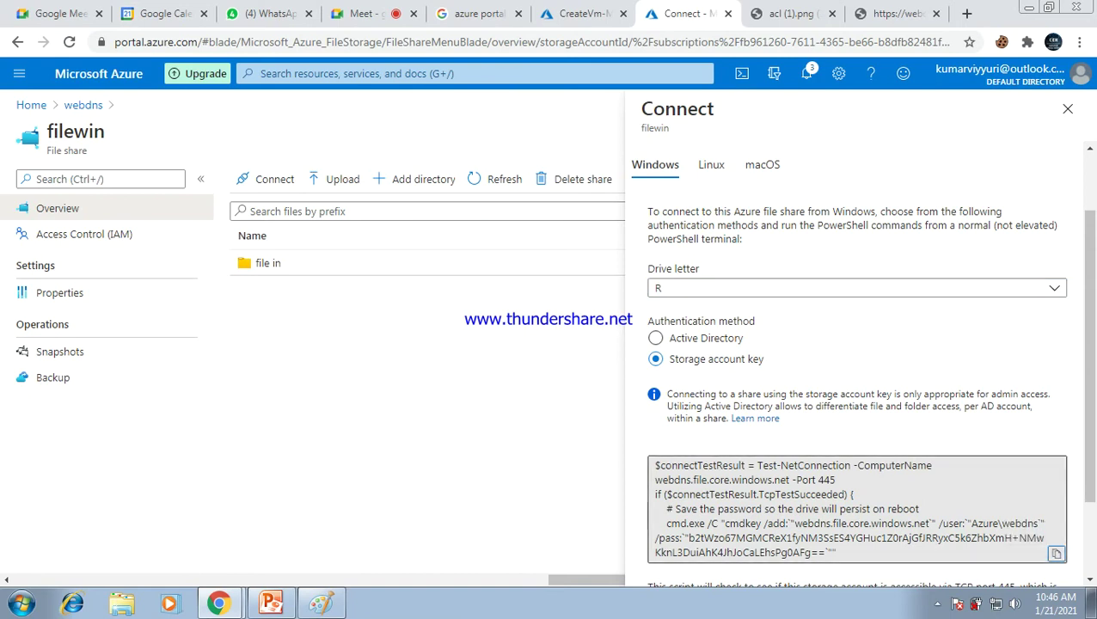
{"action": "left_click", "coordinate": [582, 14]}
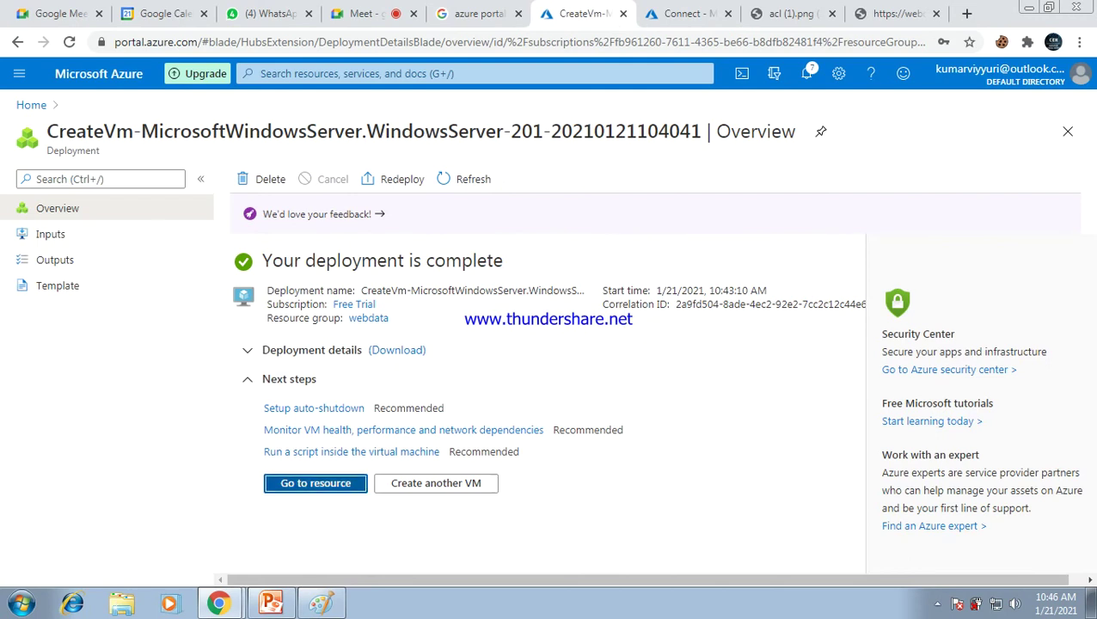
Download winfile.rdp from the winfile VM's RDP Connect page on port 3389
{"action": "left_click", "coordinate": [315, 483]}
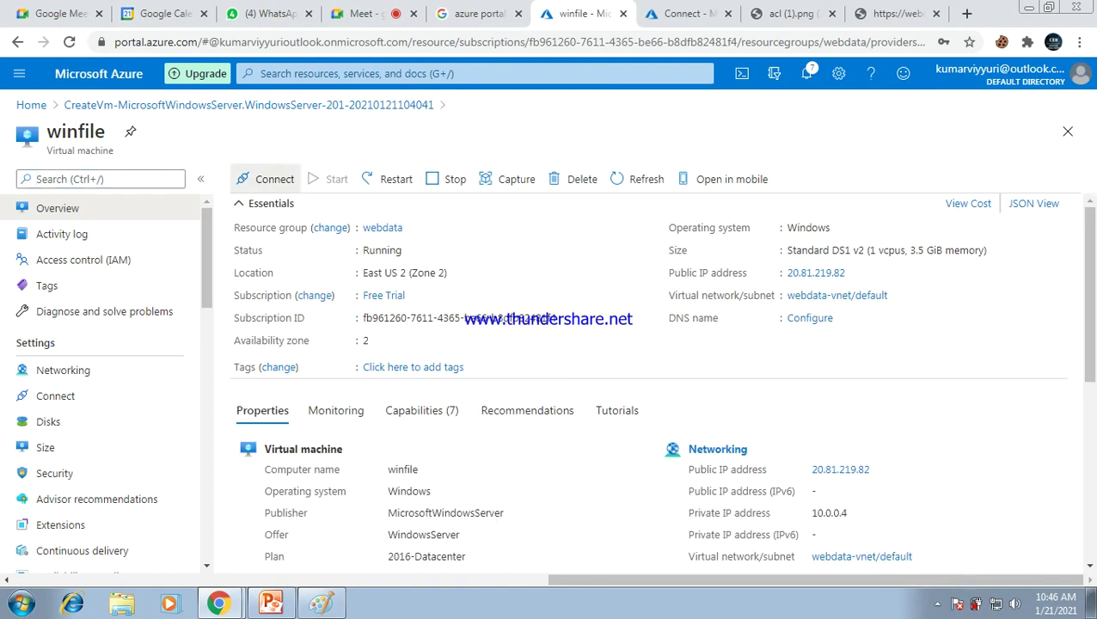
{"action": "left_click", "coordinate": [266, 179]}
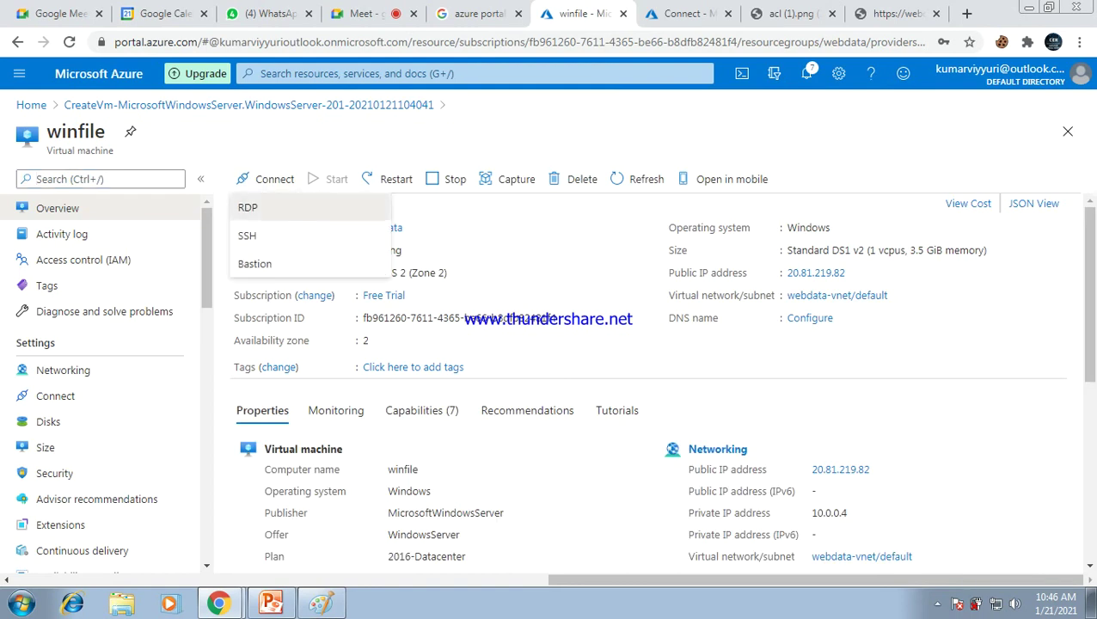
{"action": "left_click", "coordinate": [247, 207]}
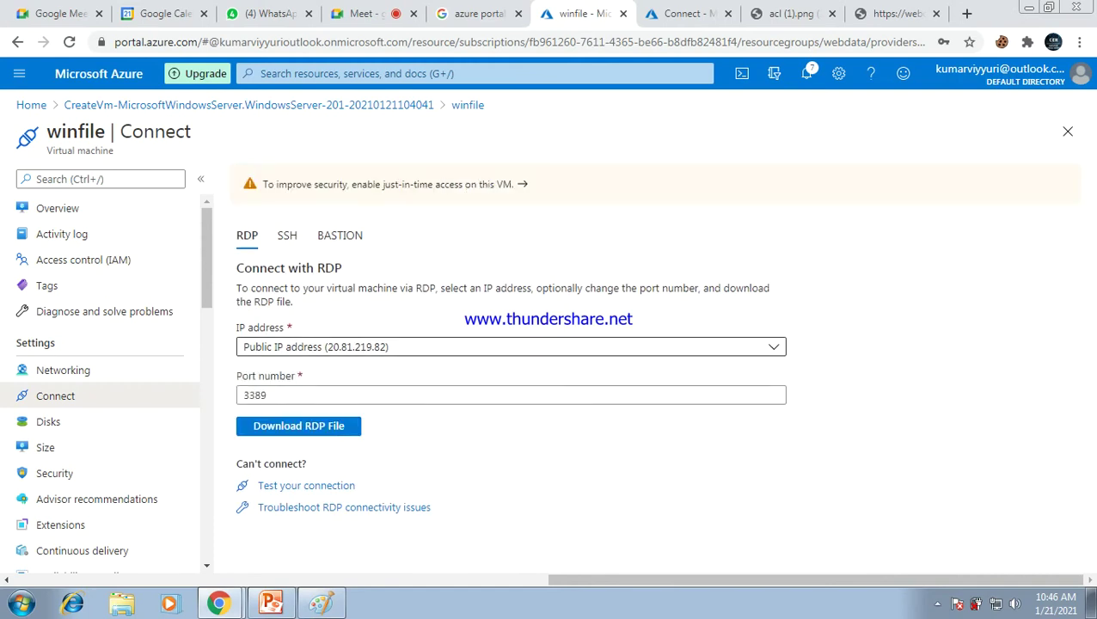
{"action": "left_click", "coordinate": [298, 425]}
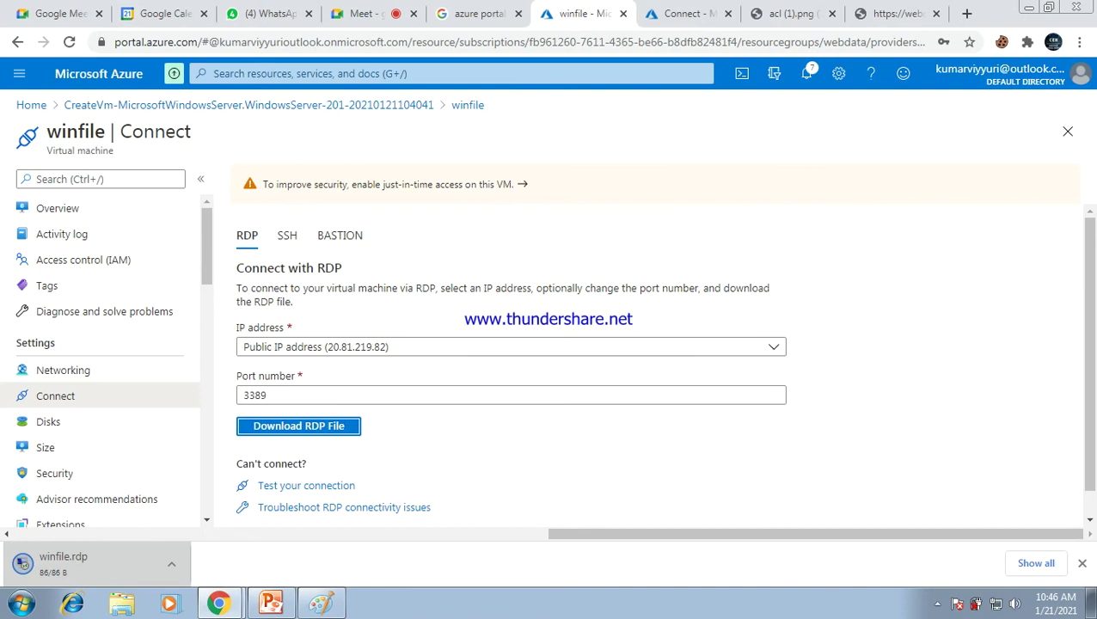
Launch the downloaded winfile.rdp file, accepting the unknown publisher warning
{"action": "left_click", "coordinate": [172, 564]}
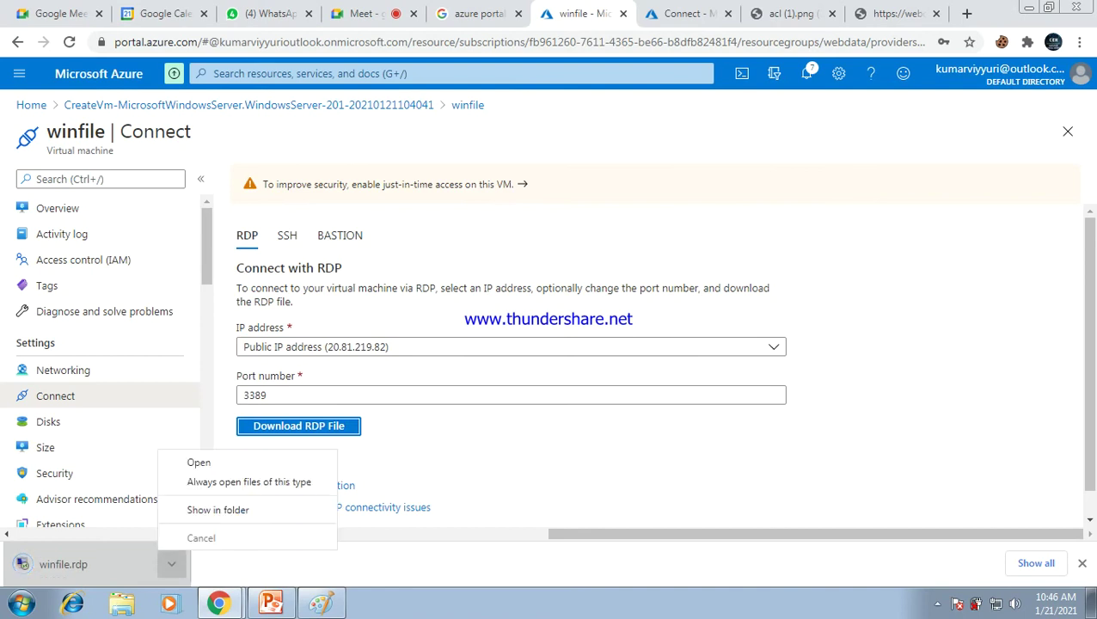
{"action": "left_click", "coordinate": [196, 460]}
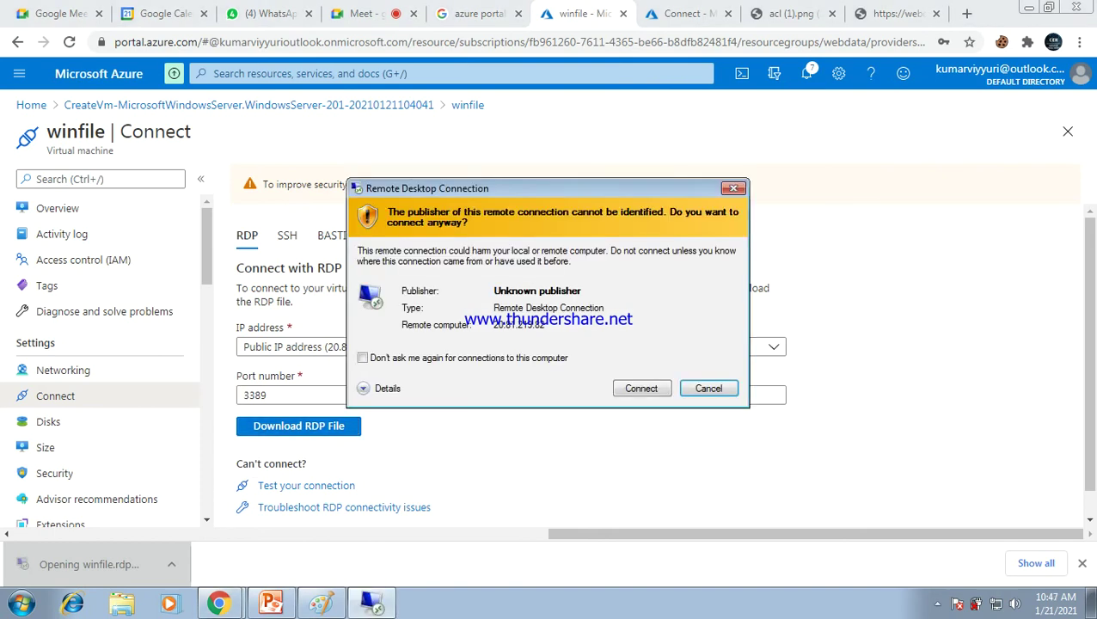
{"action": "left_click", "coordinate": [641, 388]}
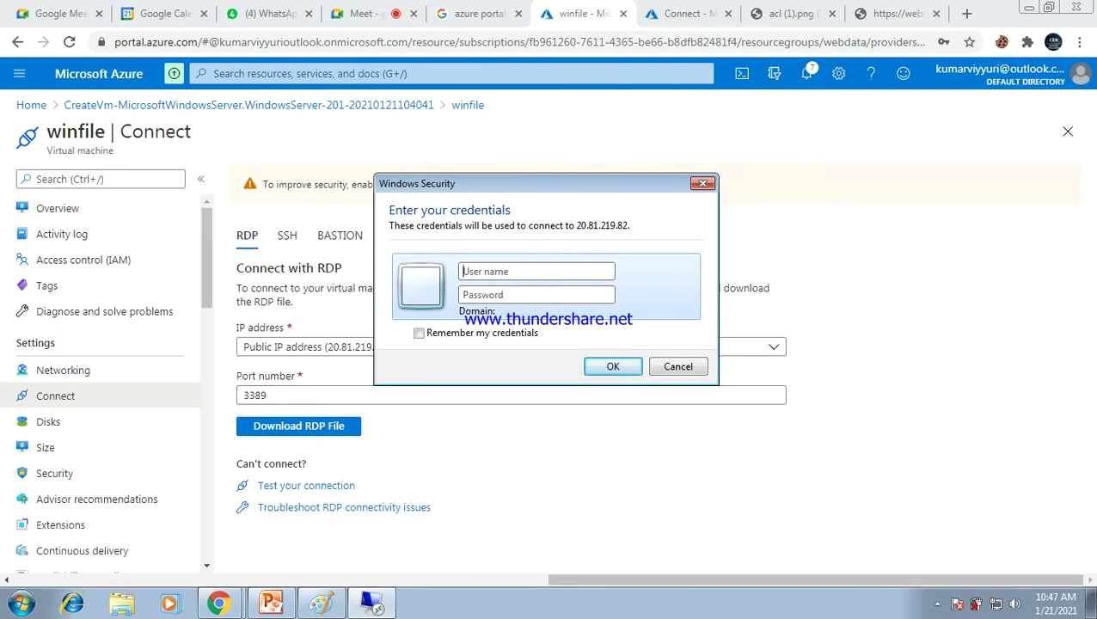
Sign in with the VM's user name and password, then accept the certificate to connect to 20.81.219.82
{"action": "type", "text": "winfile"}
{"action": "key", "text": "Tab"}
{"action": "type", "text": "**************"}
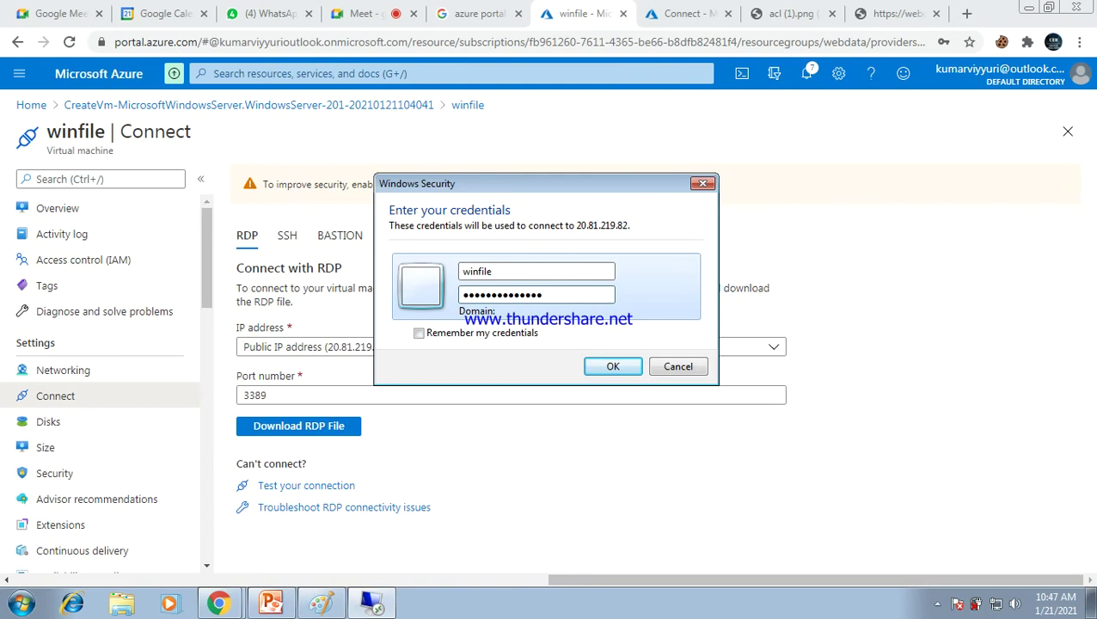
{"action": "key", "text": "Return"}
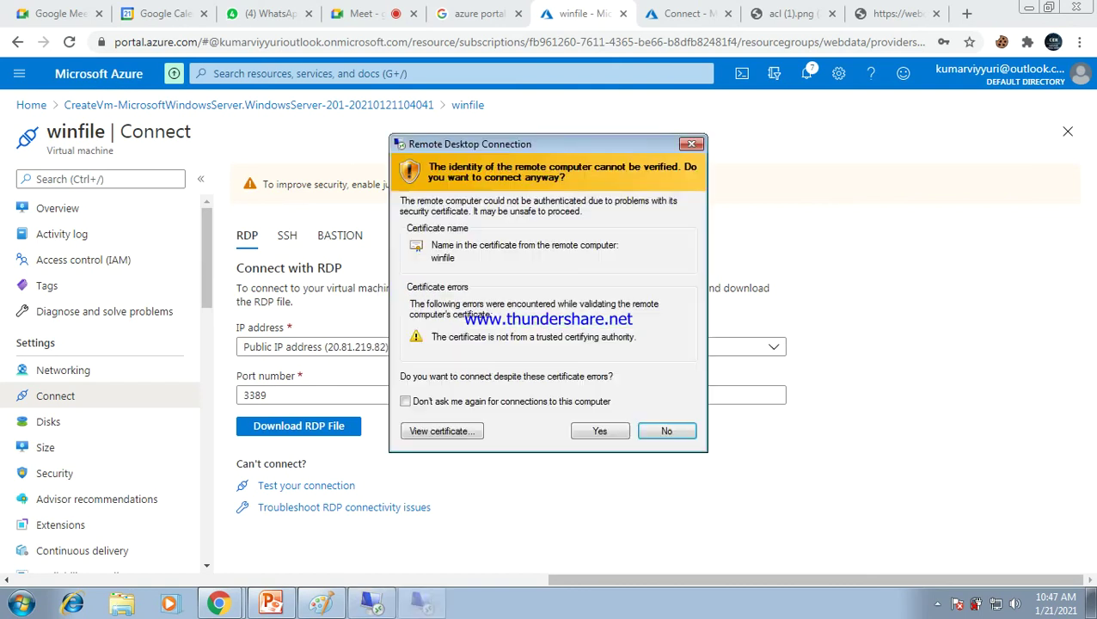
{"action": "key", "text": "y"}
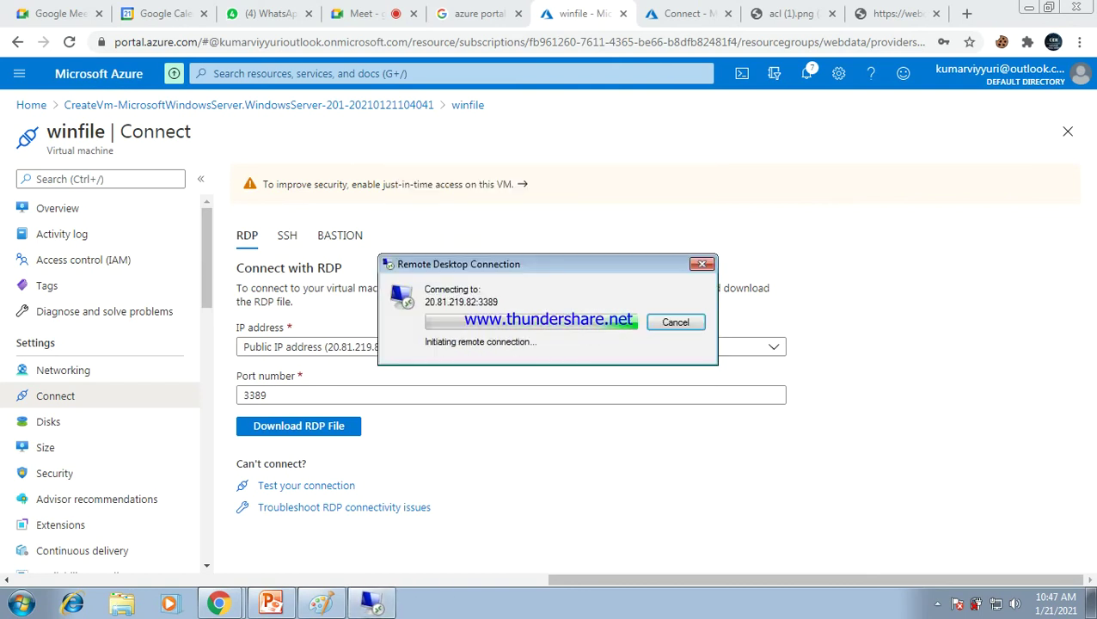
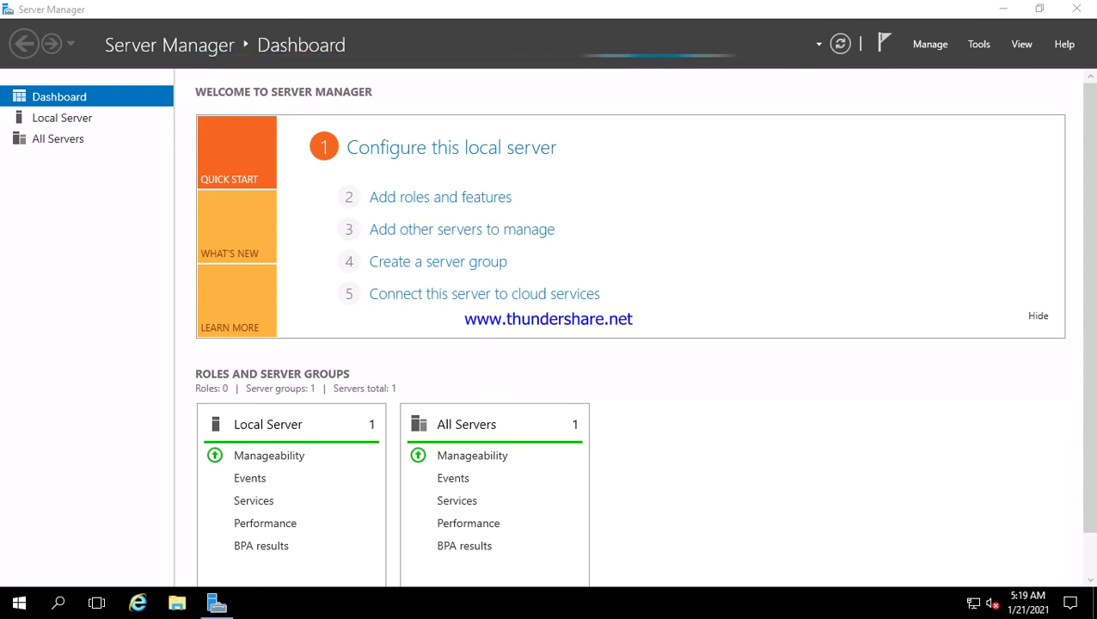
Show This PC's drives C:, D: and E: in File Explorer, then bring up Windows search
{"action": "key", "text": "super+e"}
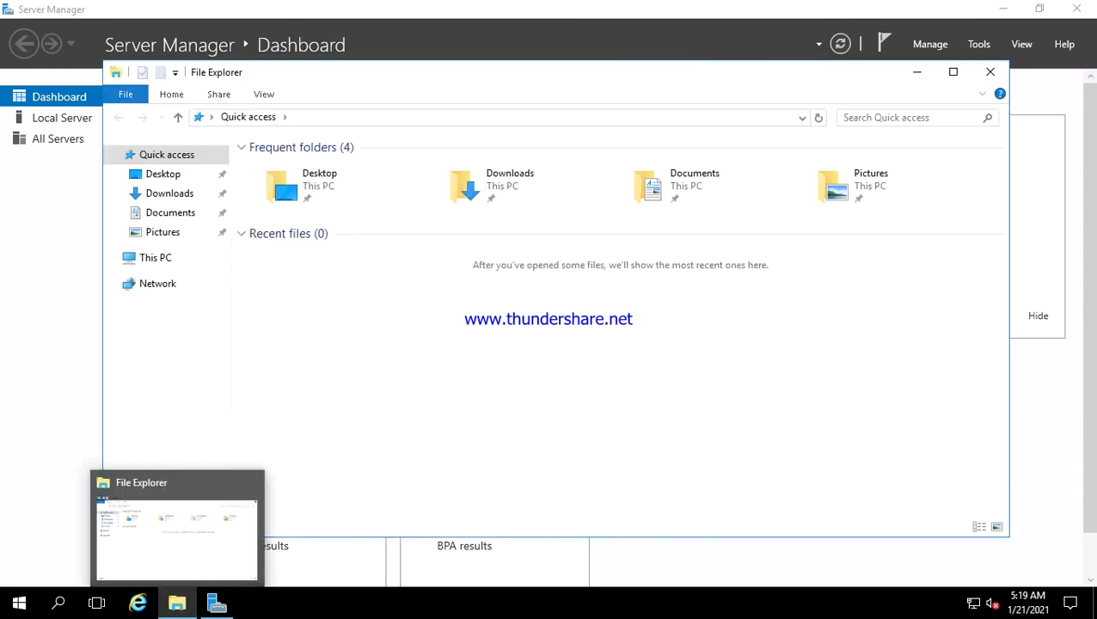
{"action": "left_click", "coordinate": [156, 257]}
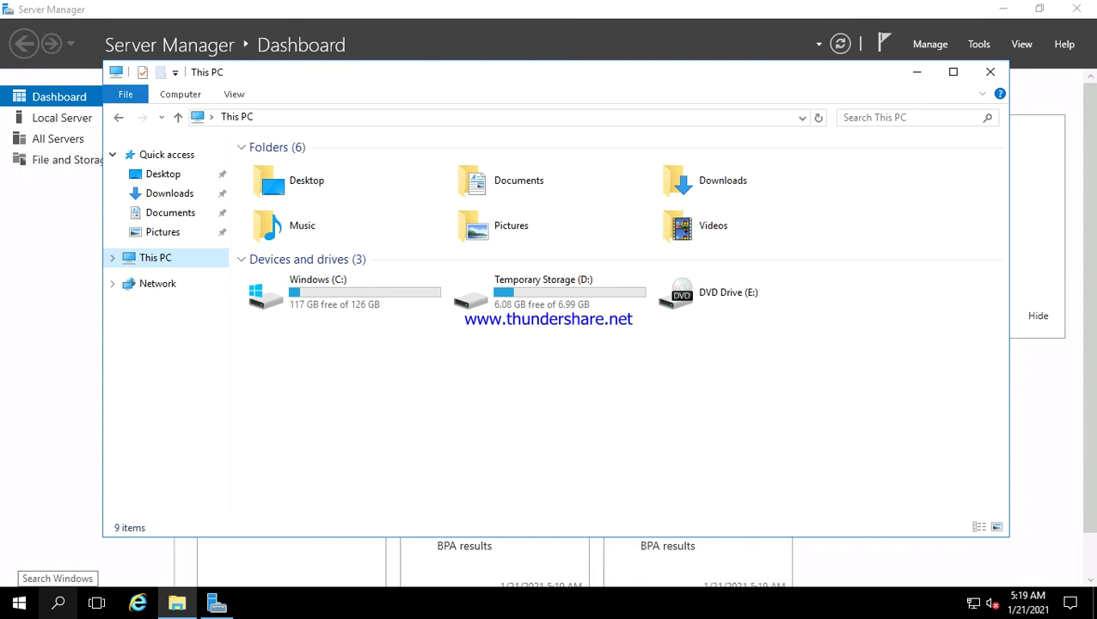
{"action": "left_click", "coordinate": [59, 603]}
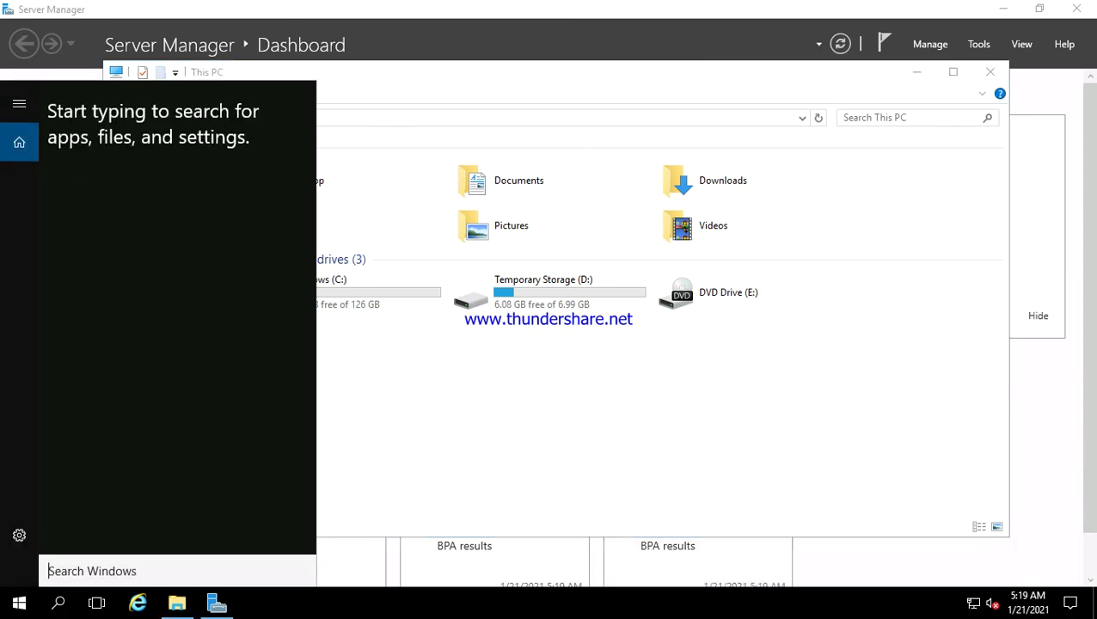
Search for 'power s' and launch Windows PowerShell as administrator
{"action": "type", "text": "p"}
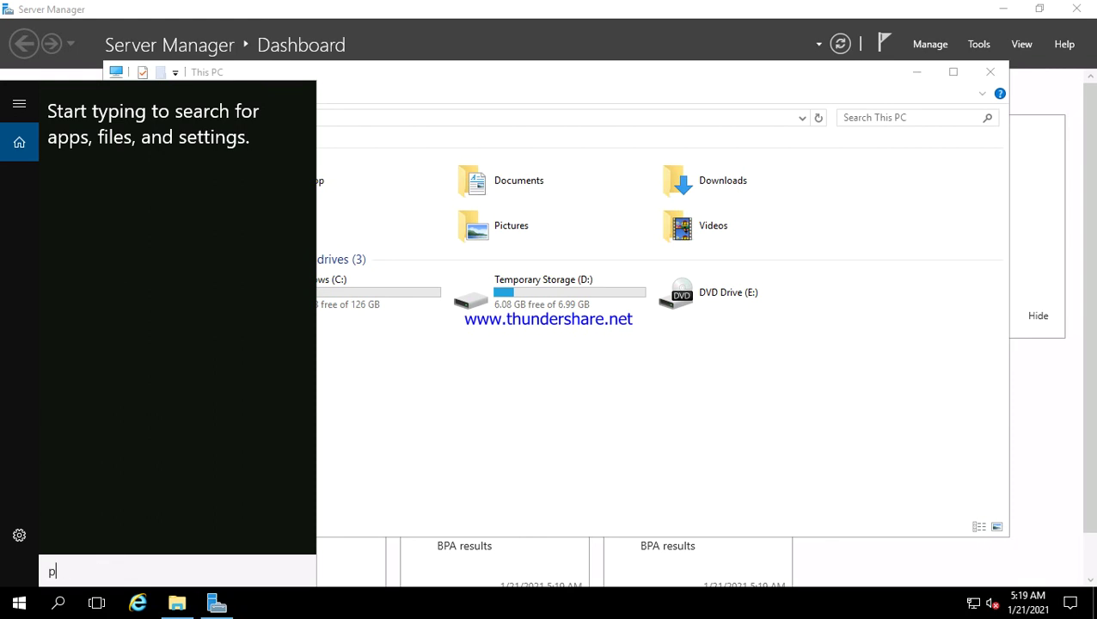
{"action": "type", "text": "o"}
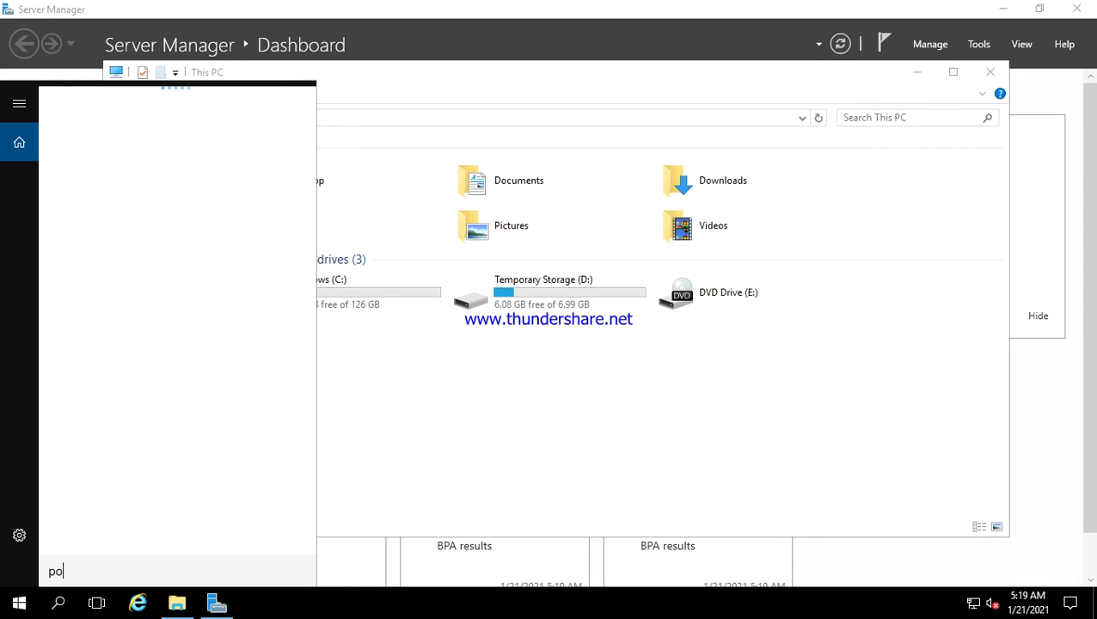
{"action": "type", "text": "wer"}
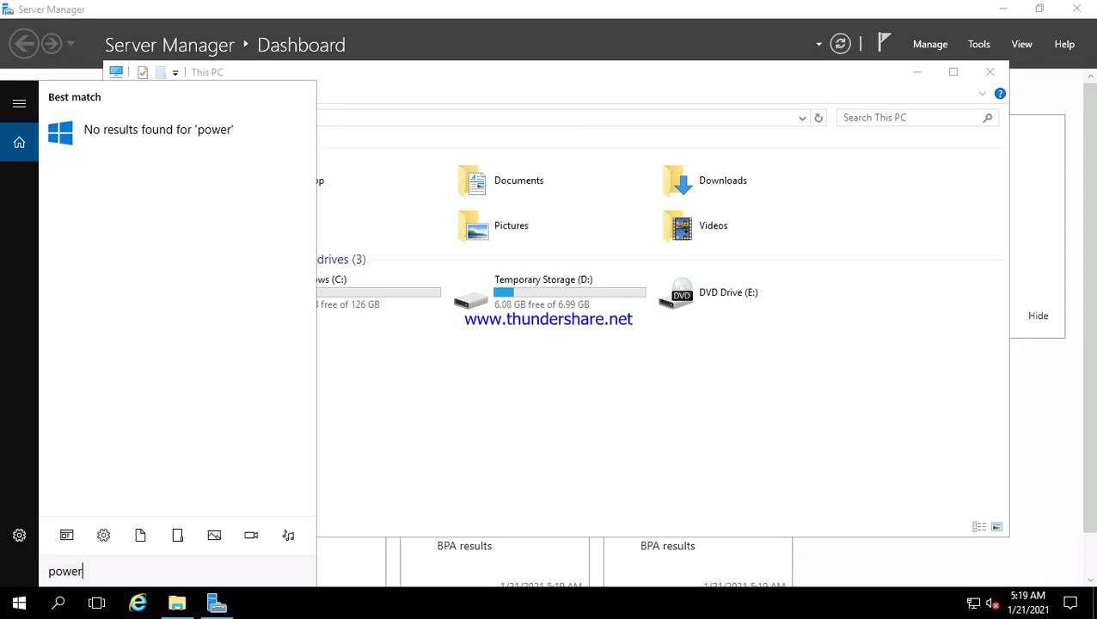
{"action": "type", "text": "zsh"}
{"action": "key", "text": "BackSpace"}
{"action": "key", "text": "BackSpace"}
{"action": "key", "text": "BackSpace"}
{"action": "type", "text": "s"}
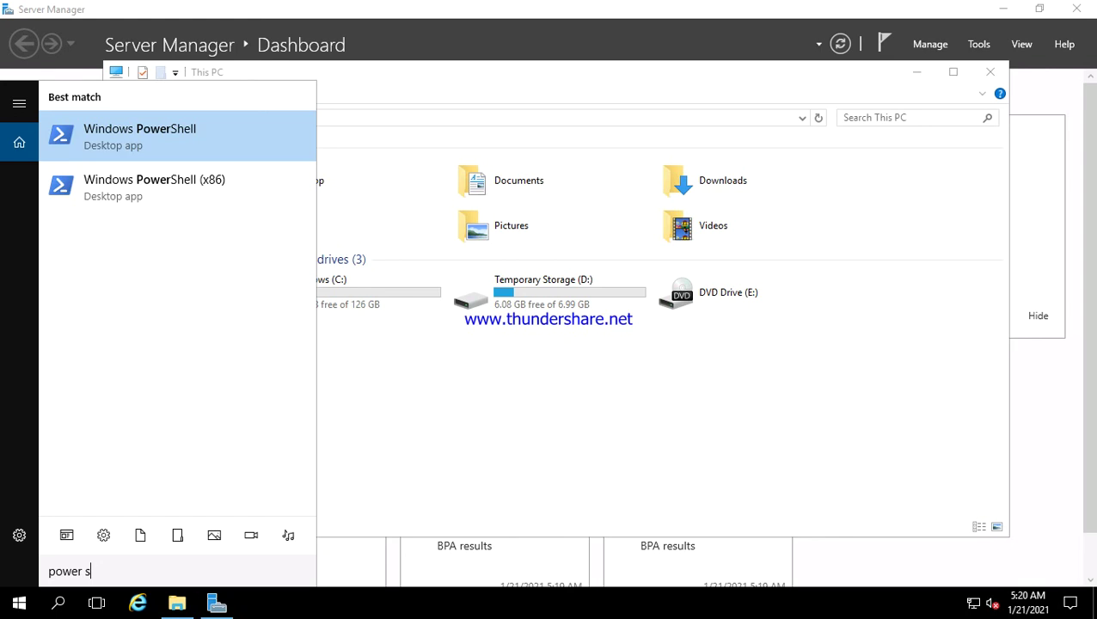
{"action": "key", "text": "Return"}
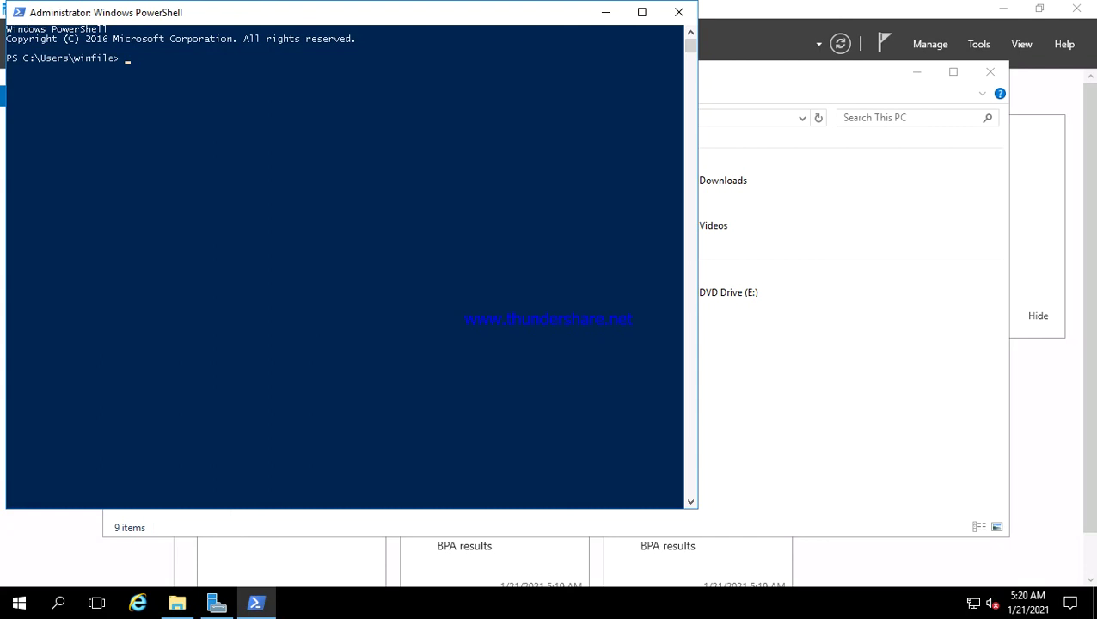
Run the pasted Azure connection script to map the filewin share persistently as drive R:
{"action": "key", "text": "ctrl+v"}
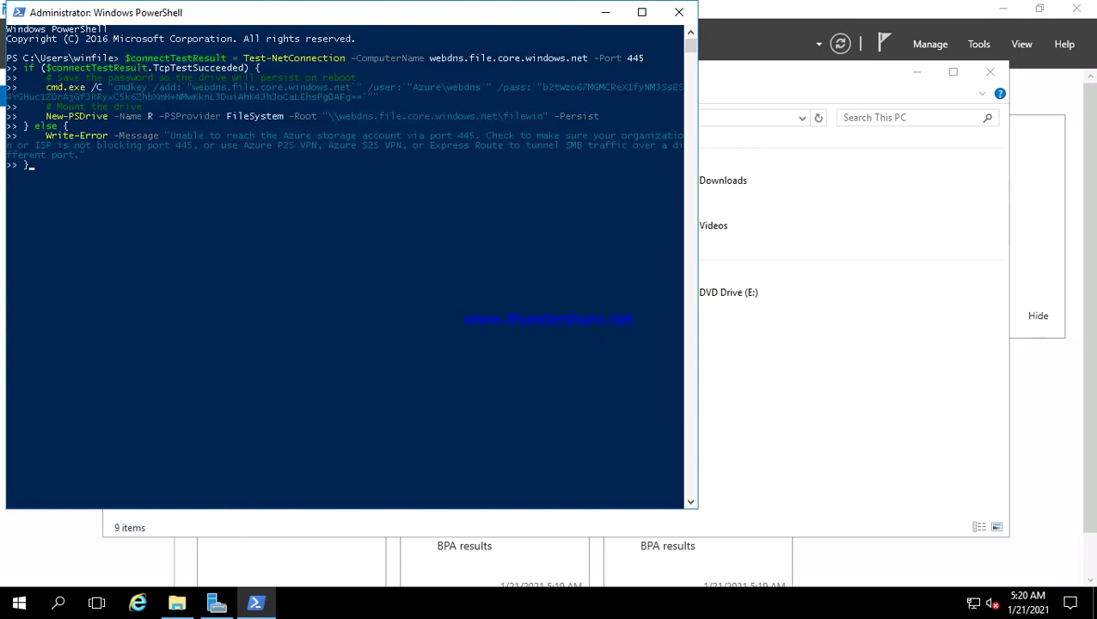
{"action": "key", "text": "Return"}
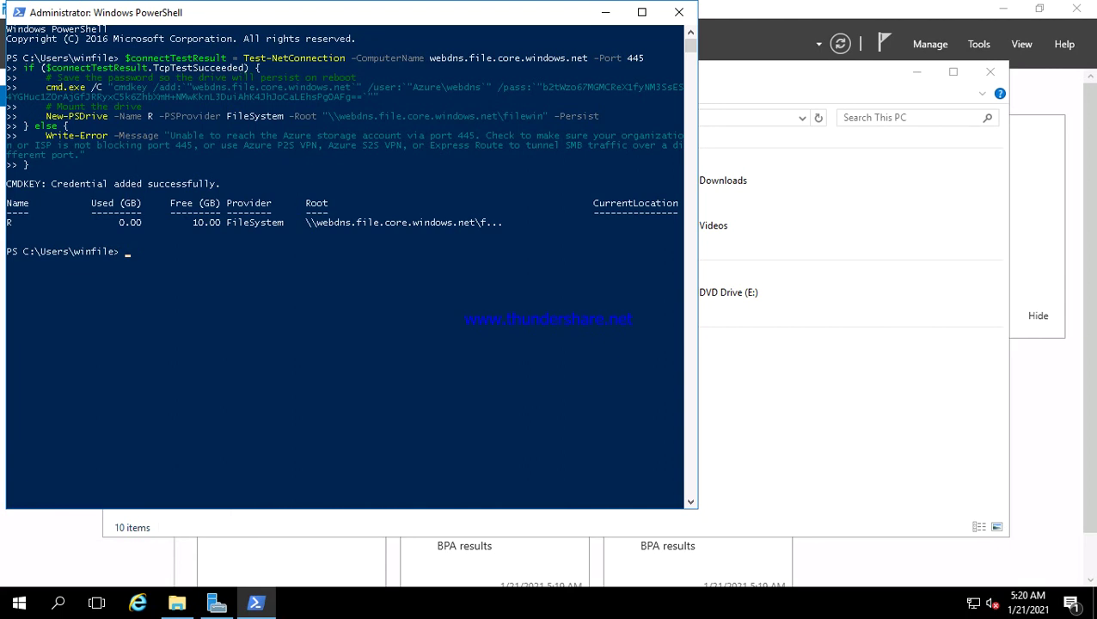
{"action": "key", "text": "alt+Tab"}
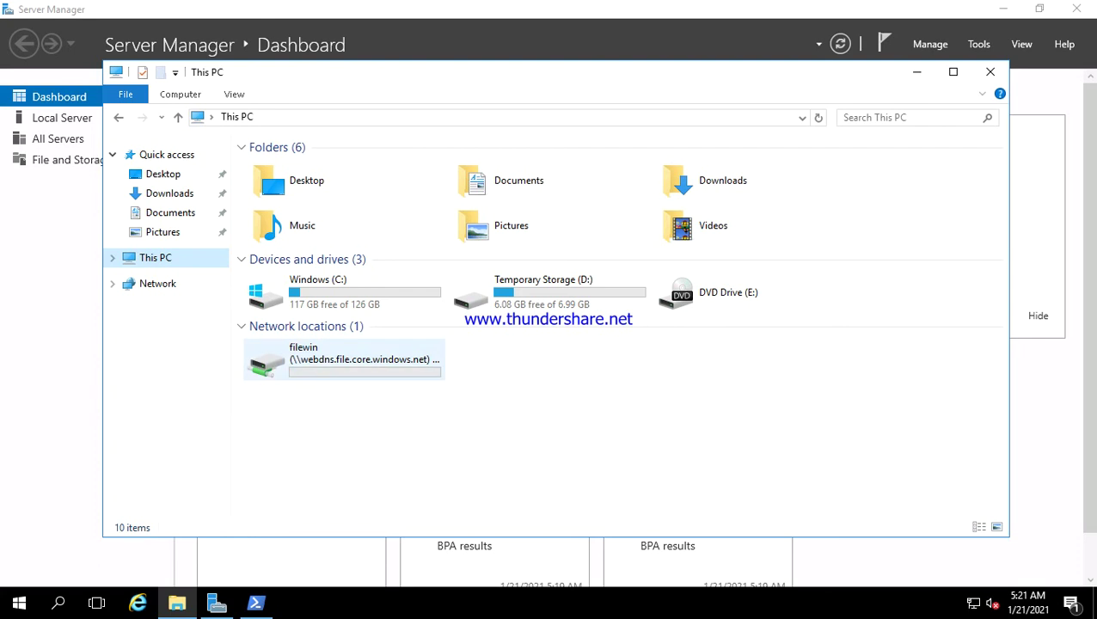
Create a folder named 'New folder' on the filewin (R:) drive and open it
{"action": "left_click", "coordinate": [344, 359]}
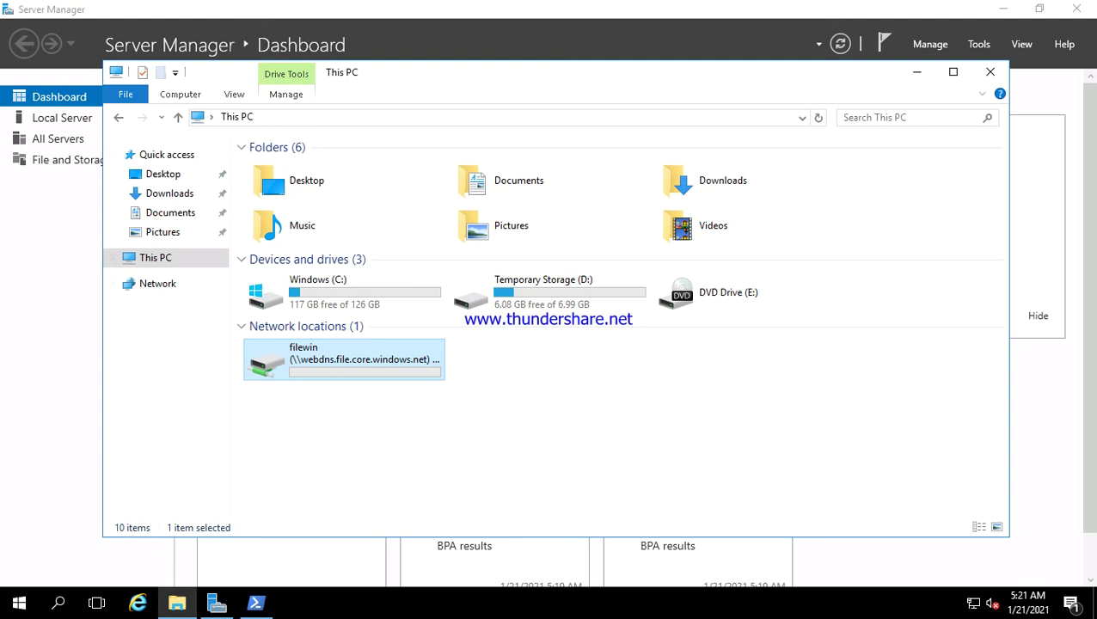
{"action": "key", "text": "Return"}
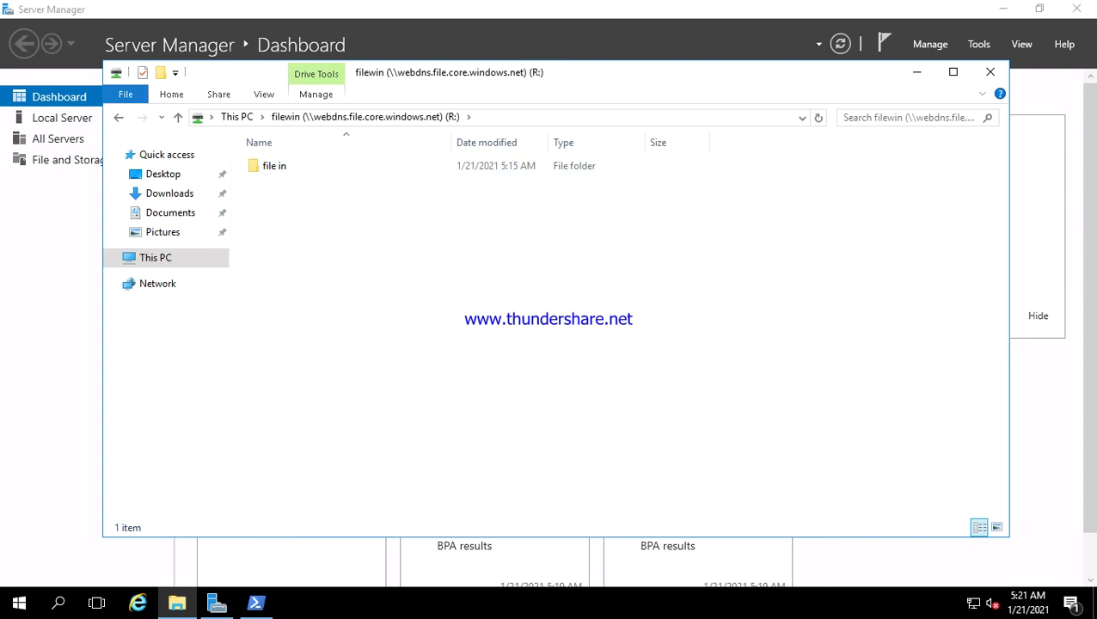
{"action": "right_click", "coordinate": [315, 219]}
{"action": "mouse_move", "coordinate": [353, 370]}
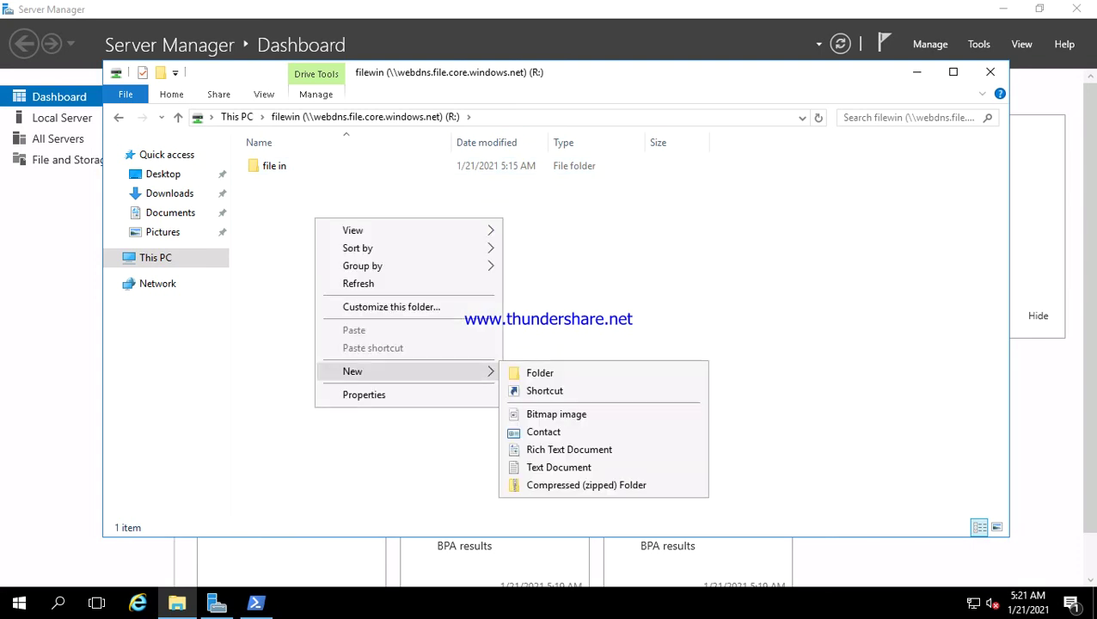
{"action": "left_click", "coordinate": [538, 372]}
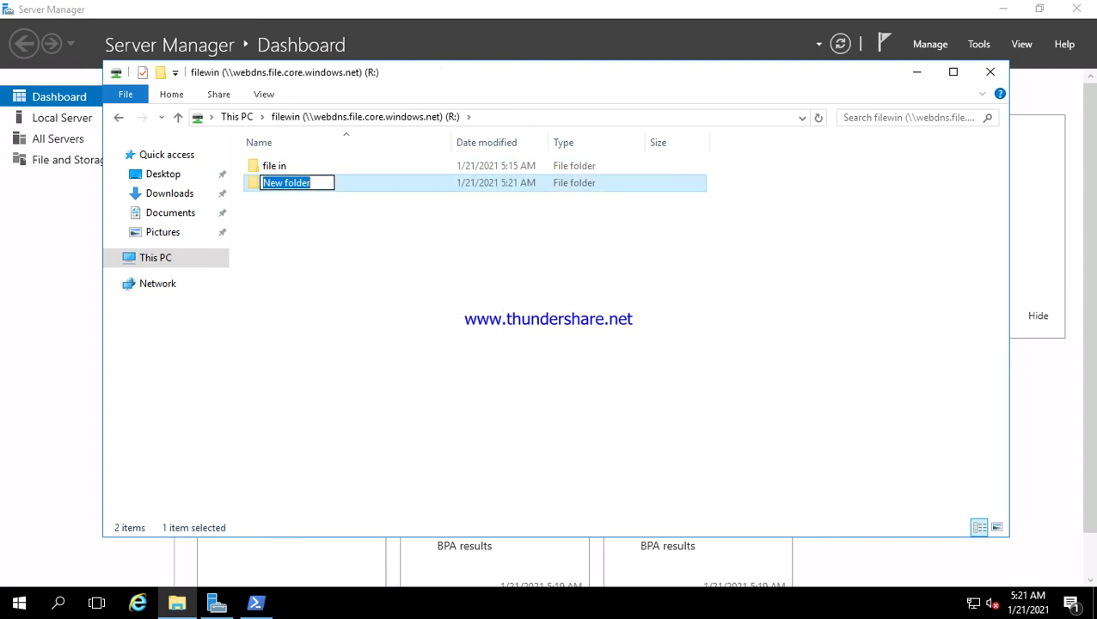
{"action": "key", "text": "Return"}
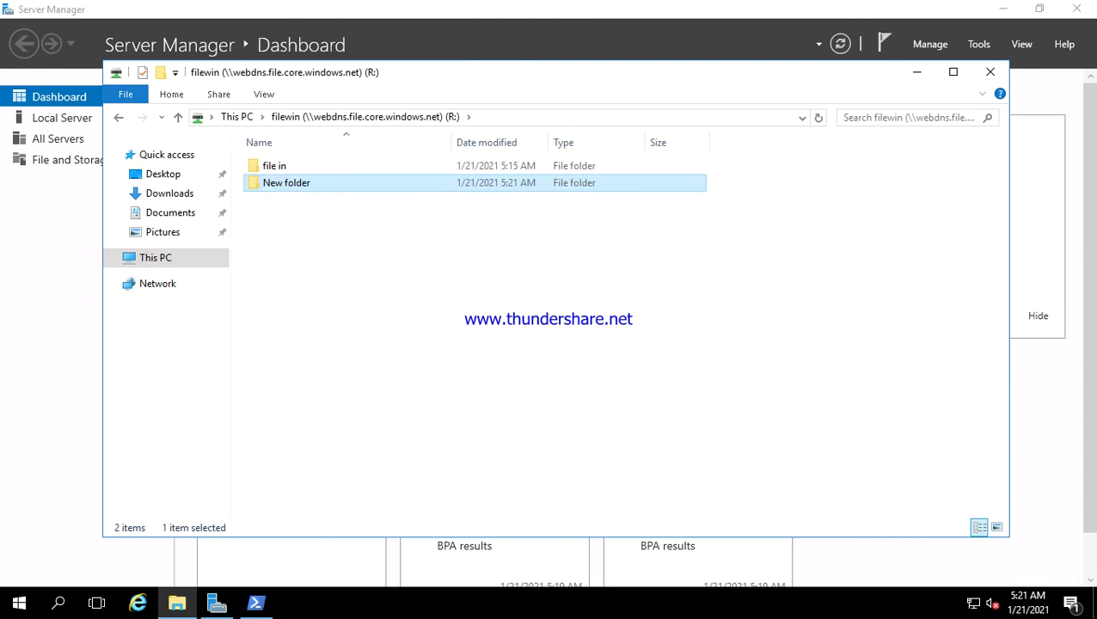
{"action": "key", "text": "Return"}
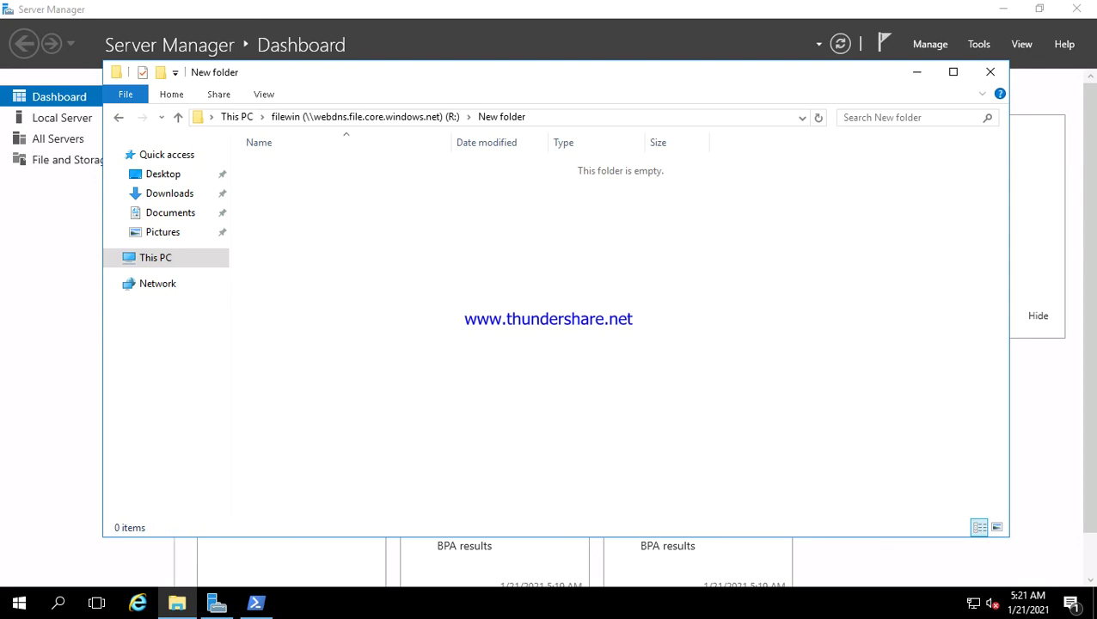
Add a new text document inside New folder
{"action": "right_click", "coordinate": [298, 204]}
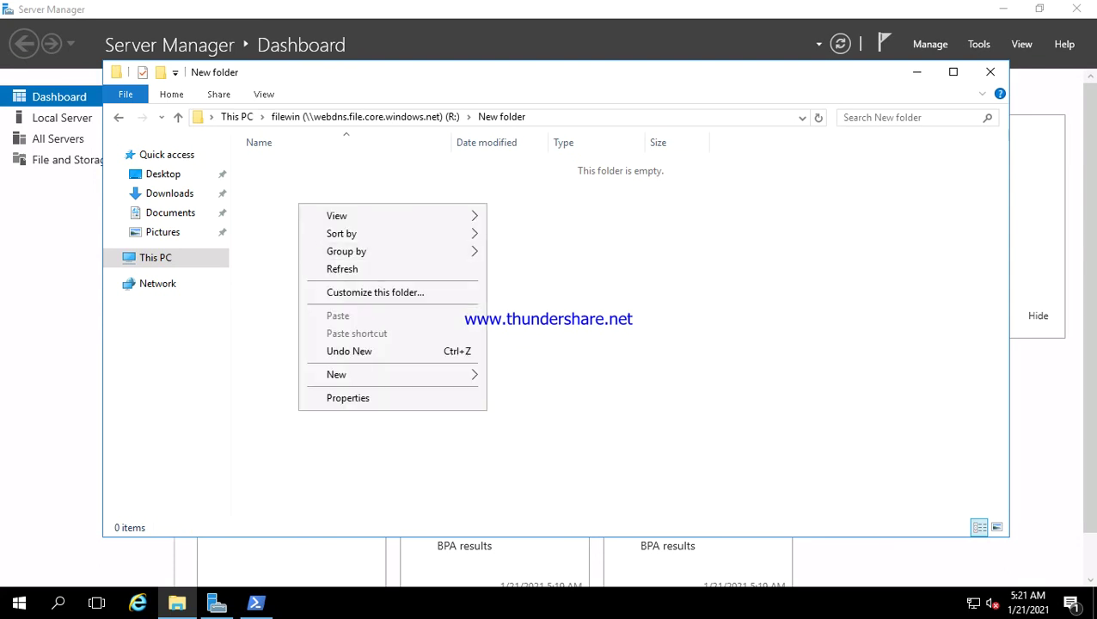
{"action": "mouse_move", "coordinate": [387, 374]}
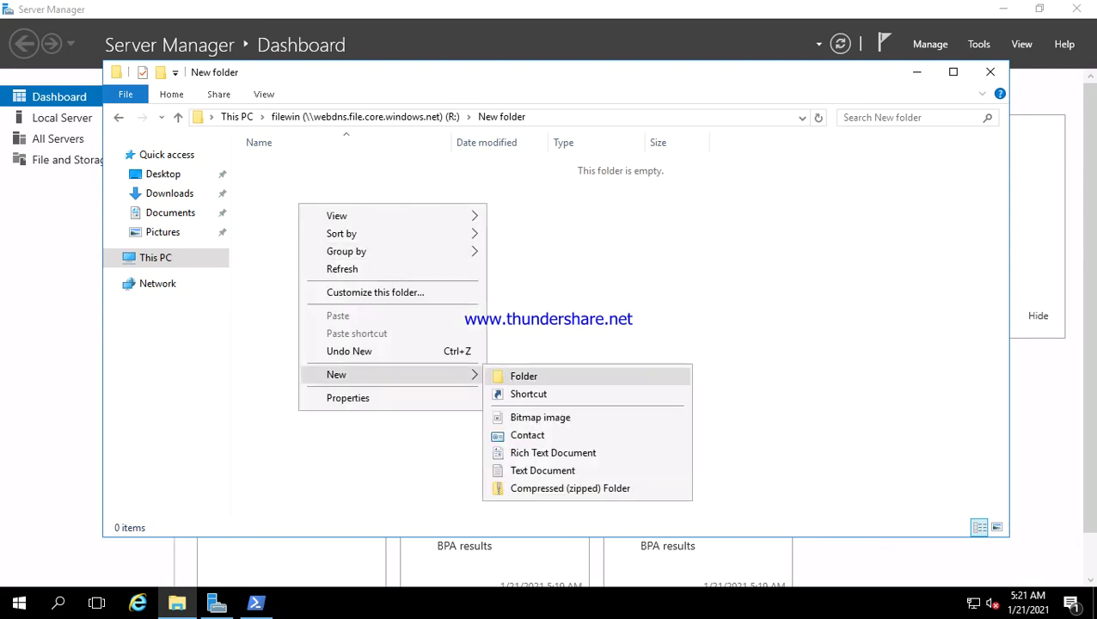
{"action": "left_click", "coordinate": [543, 471]}
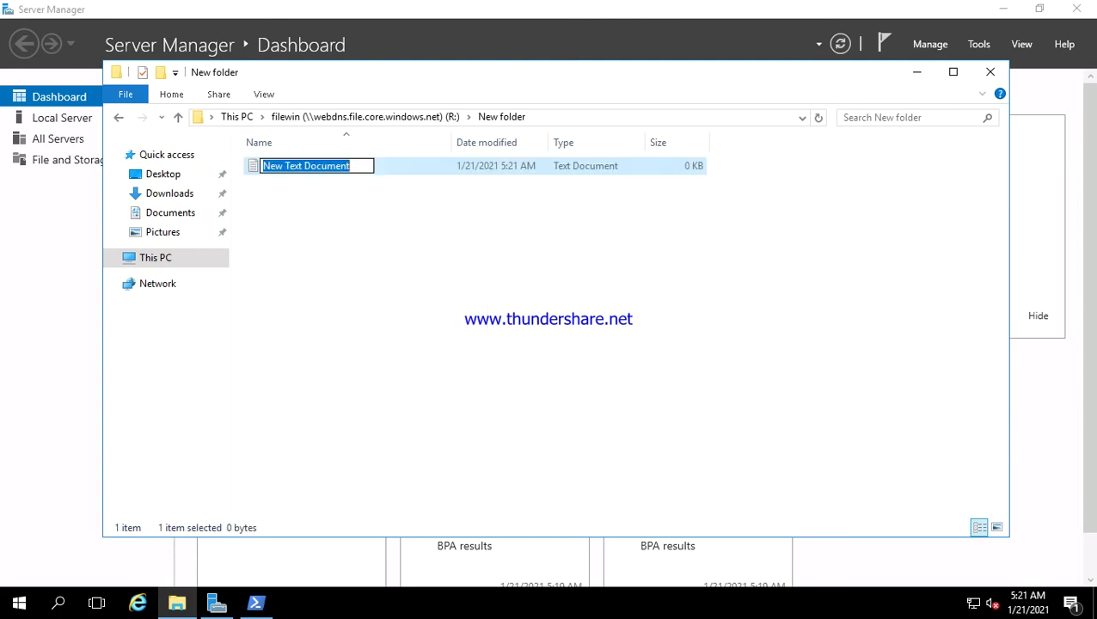
Name the new text document 'tamil' and close File Explorer
{"action": "type", "text": "ta"}
{"action": "key", "text": "BackSpace"}
{"action": "key", "text": "BackSpace"}
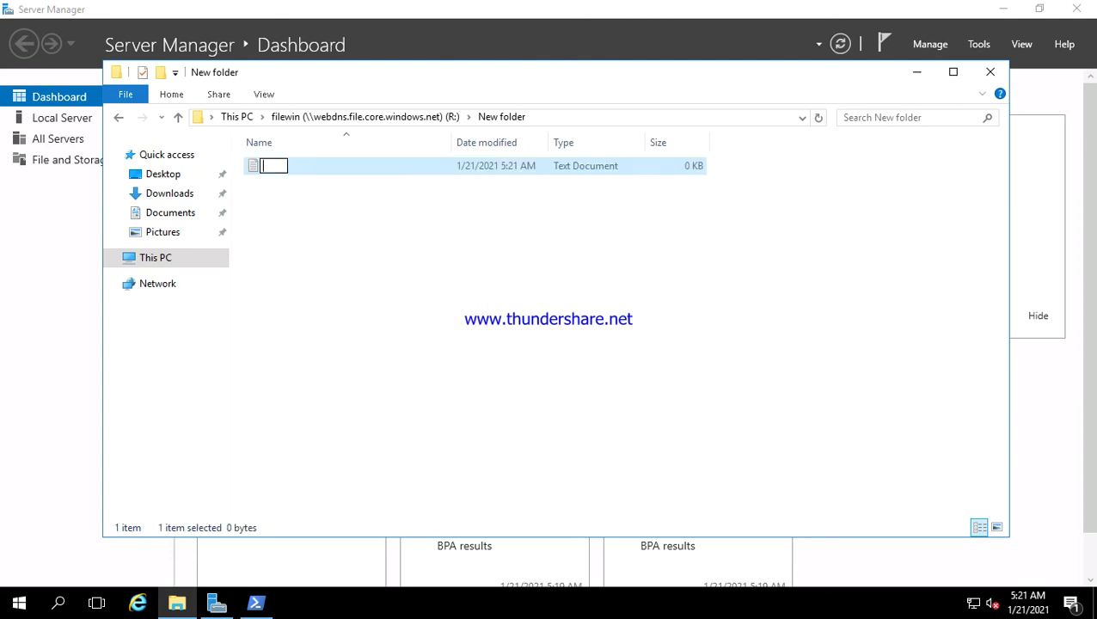
{"action": "type", "text": "tamil"}
{"action": "key", "text": "Return"}
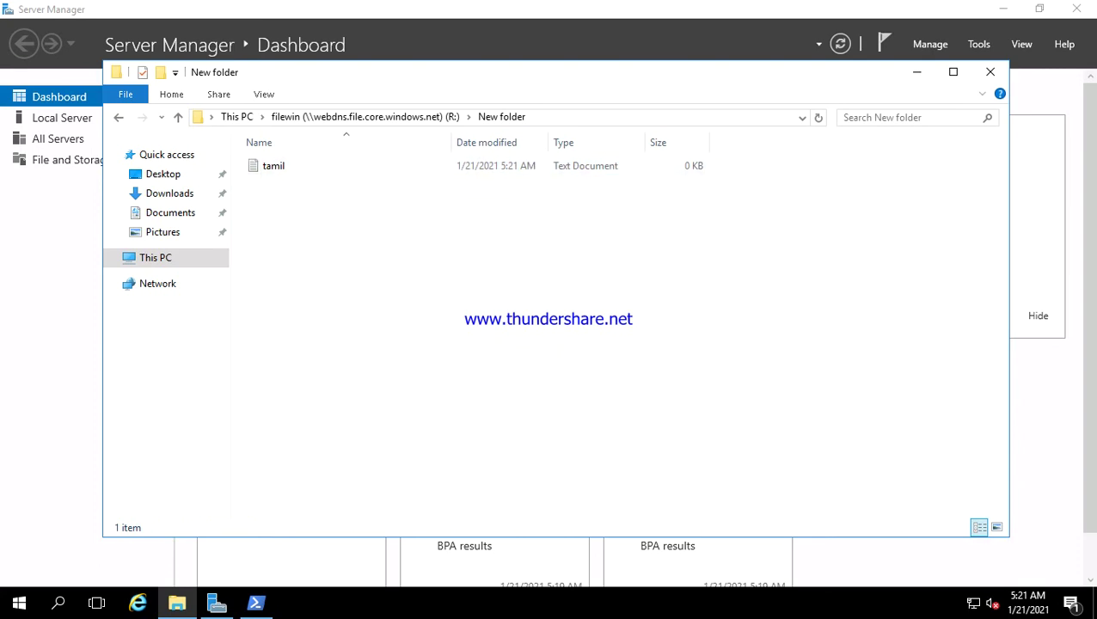
{"action": "left_click", "coordinate": [991, 72]}
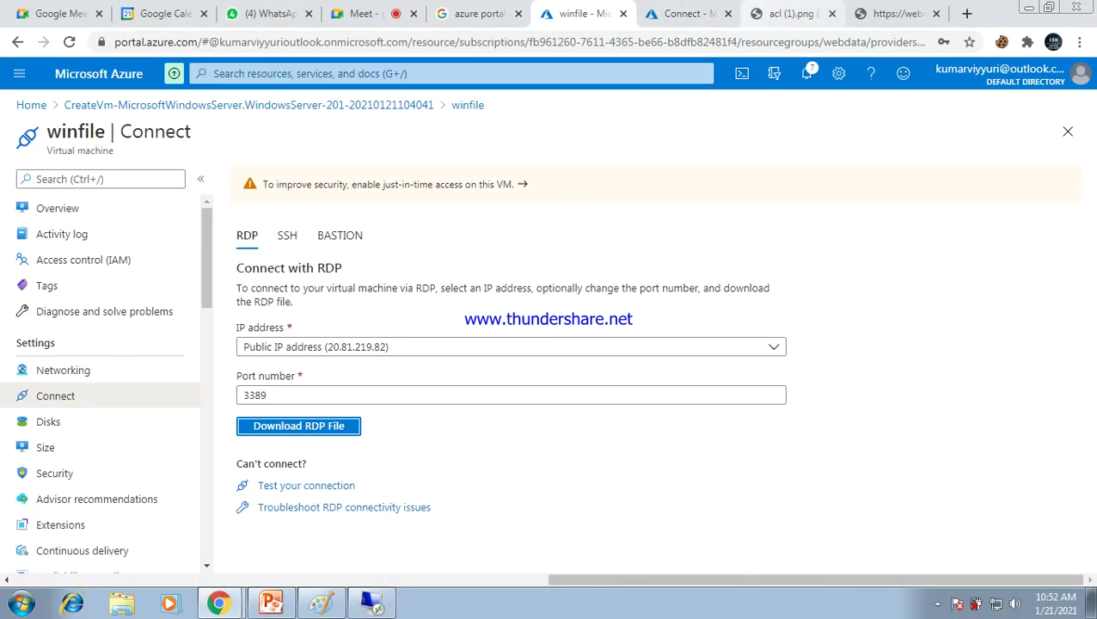
Refresh the filewin share in Azure and open New folder to find tamil.txt at 0 B
{"action": "left_click", "coordinate": [684, 13]}
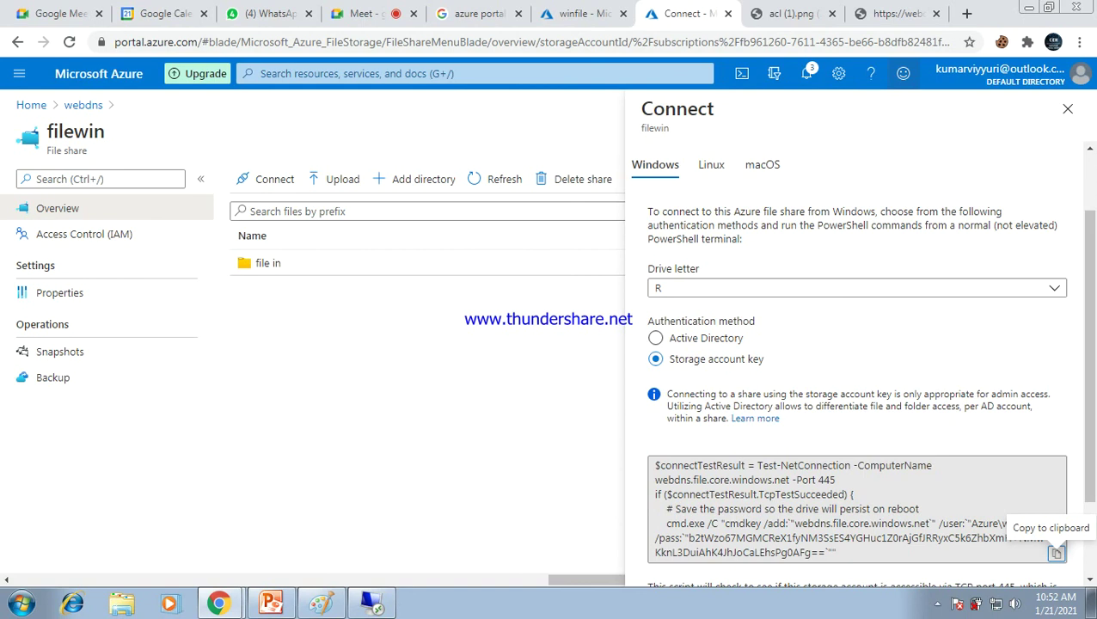
{"action": "left_click", "coordinate": [1068, 108]}
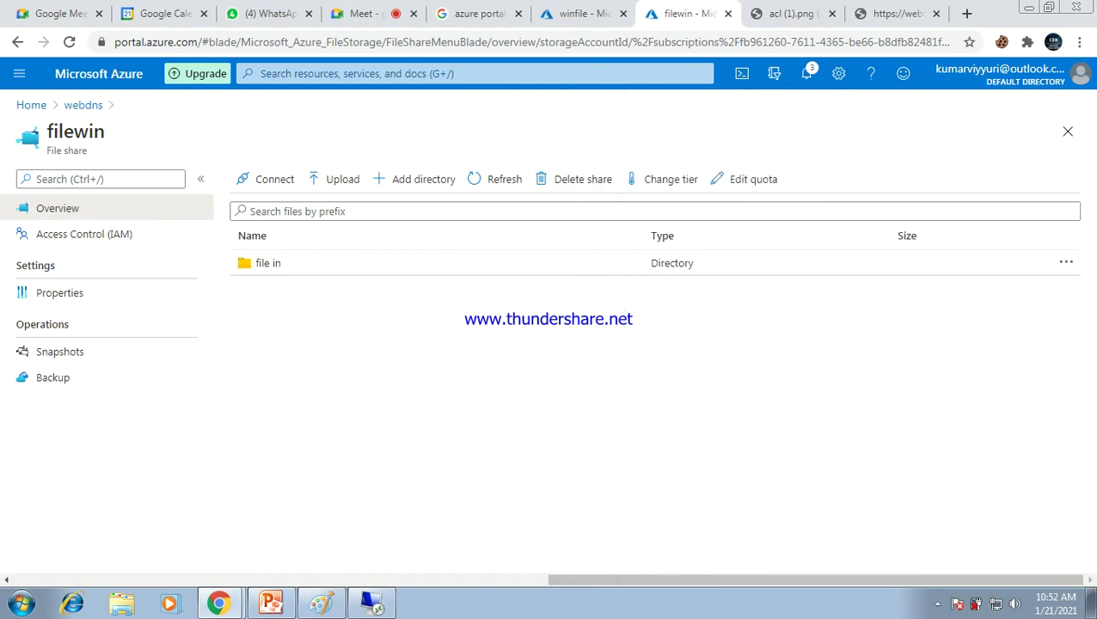
{"action": "left_click", "coordinate": [498, 179]}
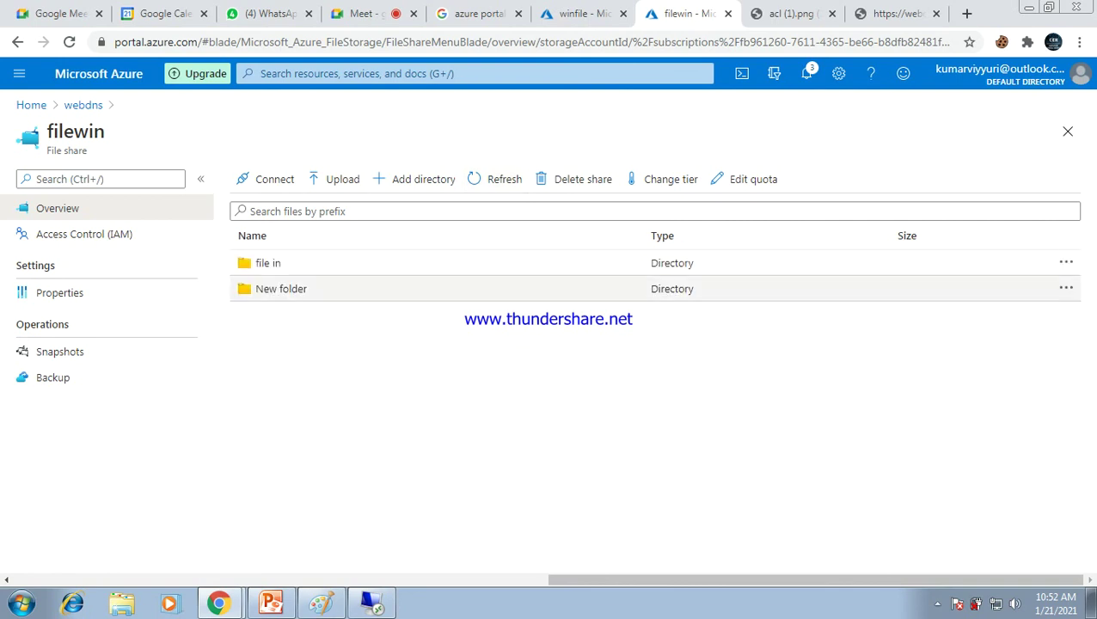
{"action": "left_click", "coordinate": [281, 289]}
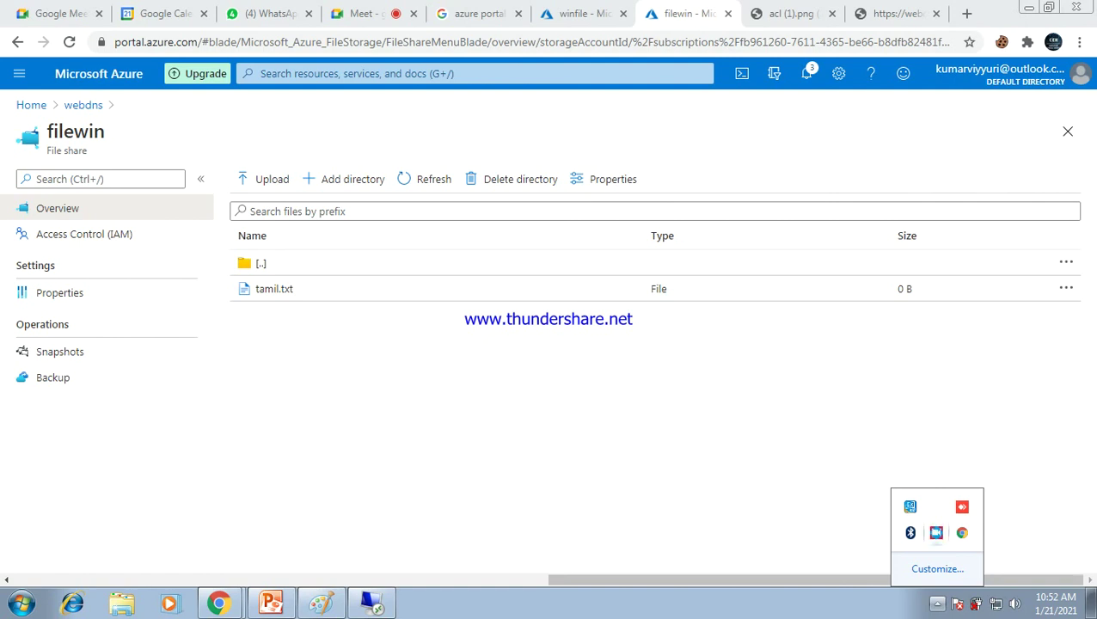
{"action": "right_click", "coordinate": [935, 532]}
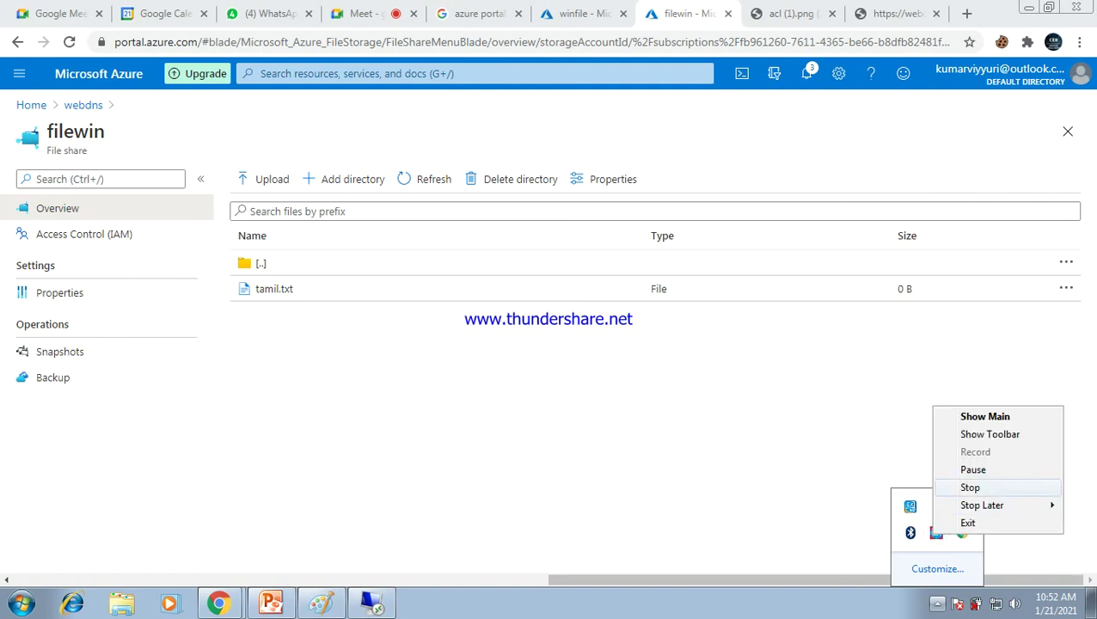